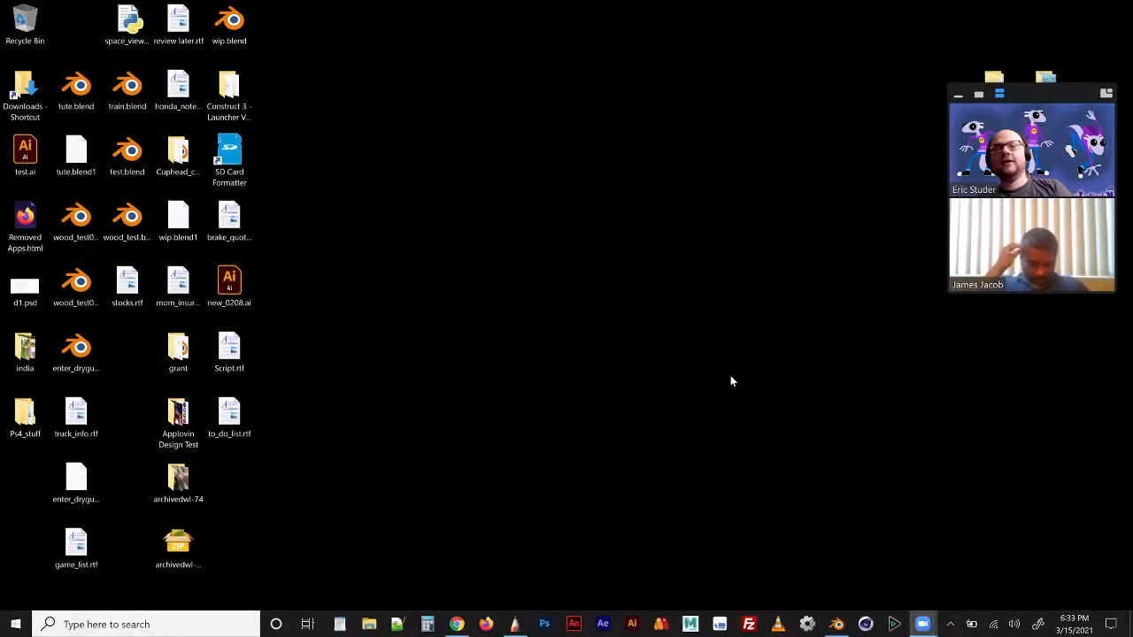
Step: Switch to Autodesk SketchBook showing the motorcycle sketch and close the brush properties window
left_click(513, 624)
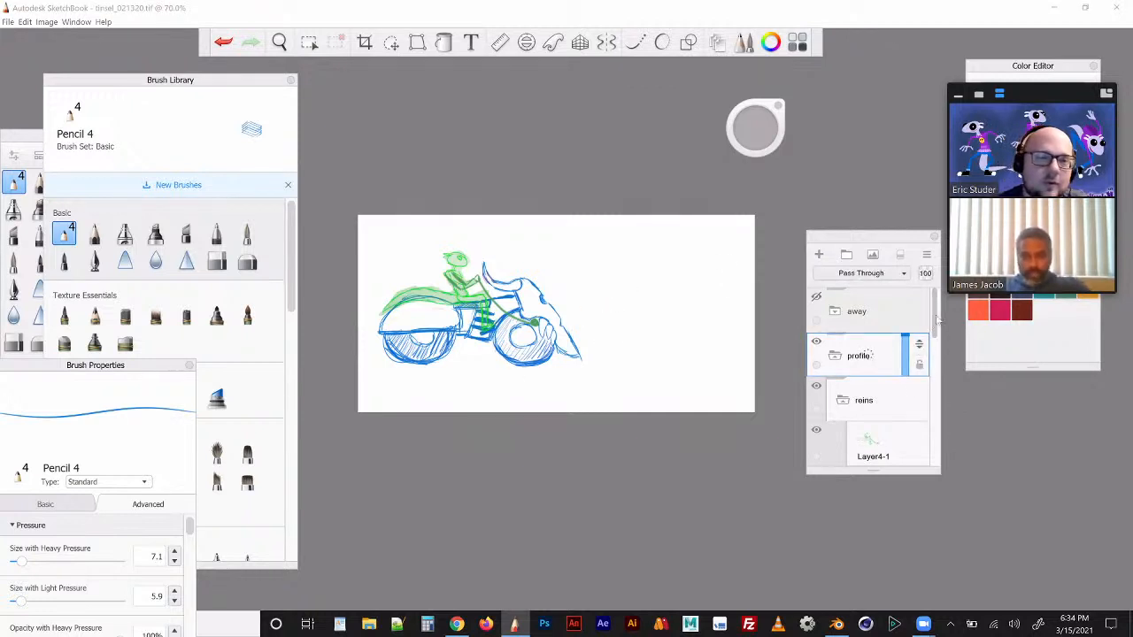
mouse_move(936, 321)
left_mouse_down()
mouse_move(940, 435)
mouse_move(936, 303)
left_mouse_up()
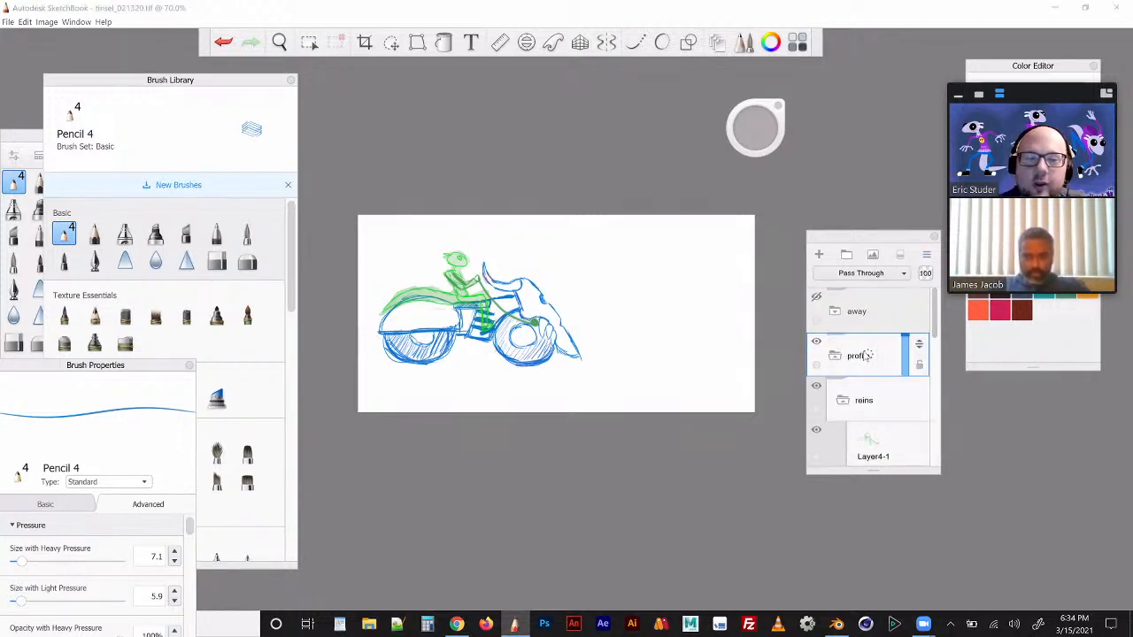
left_click(881, 352)
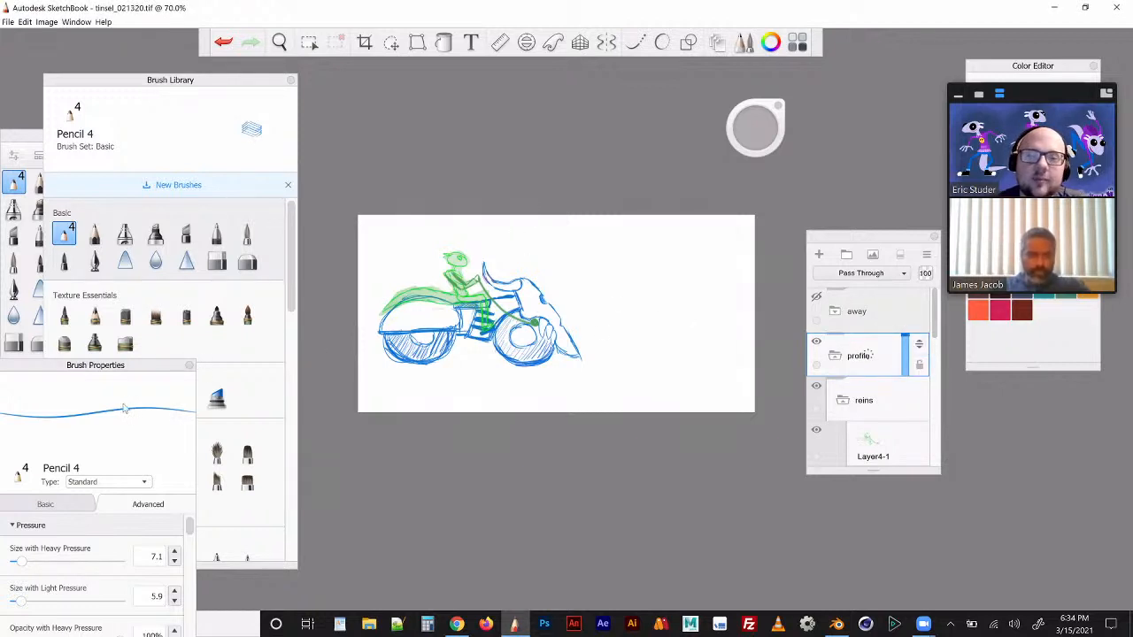
left_click_drag(115, 366, 236, 282)
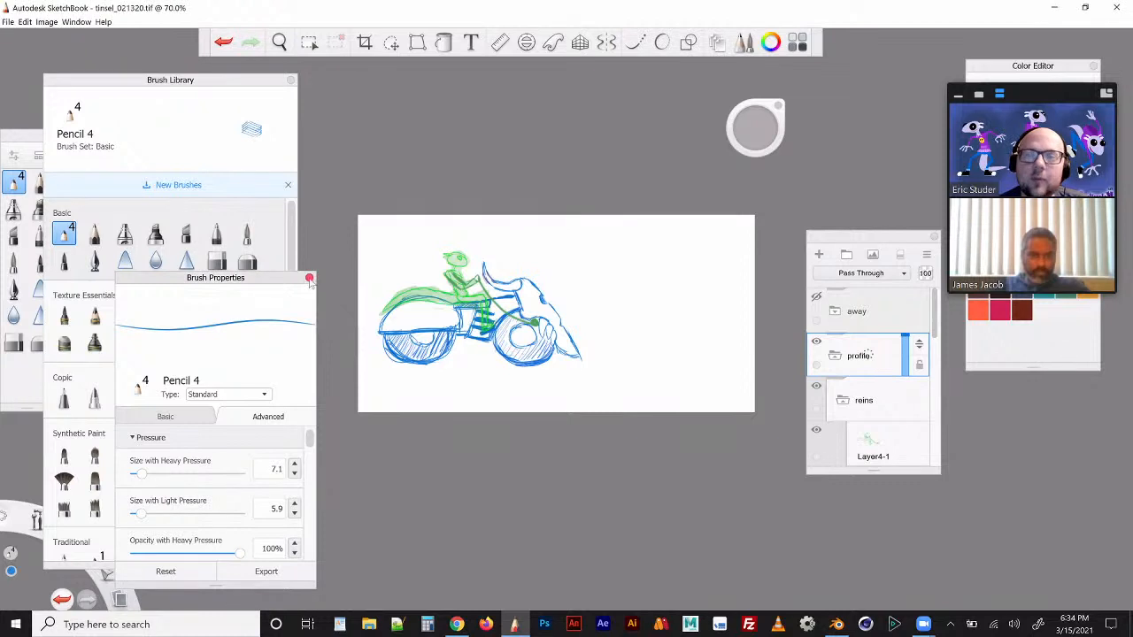
left_click(309, 278)
Step: Arrange the brush library and layer windows around the enlarged motorcycle sketch so the drawing stays uncovered
mouse_move(186, 80)
left_mouse_down()
mouse_move(280, 78)
mouse_move(256, 80)
left_mouse_up()
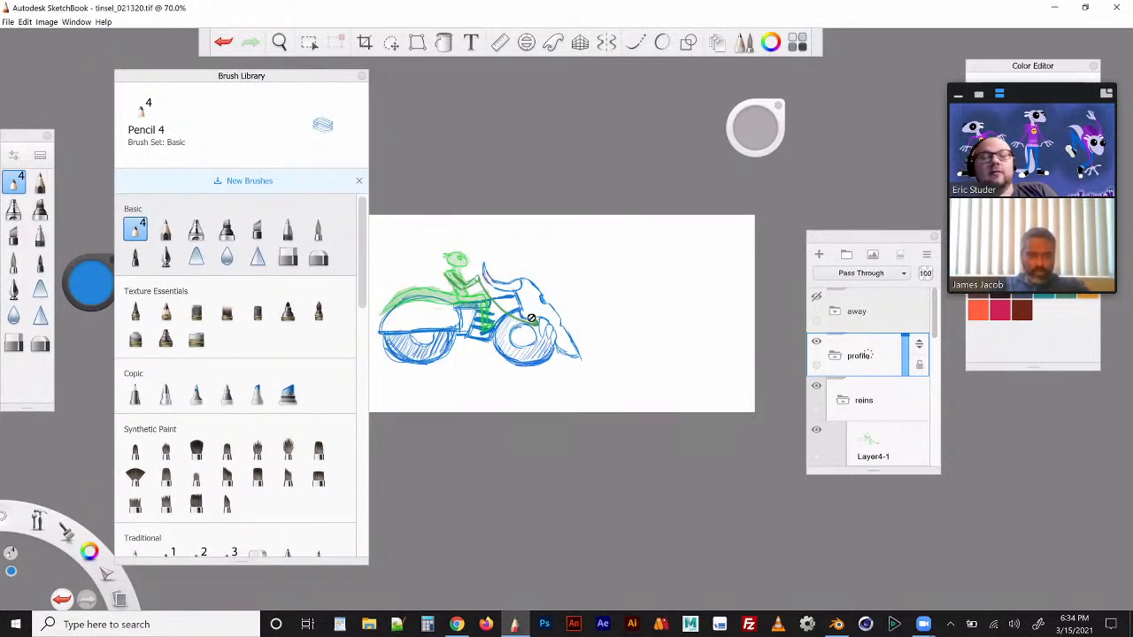
key("space")
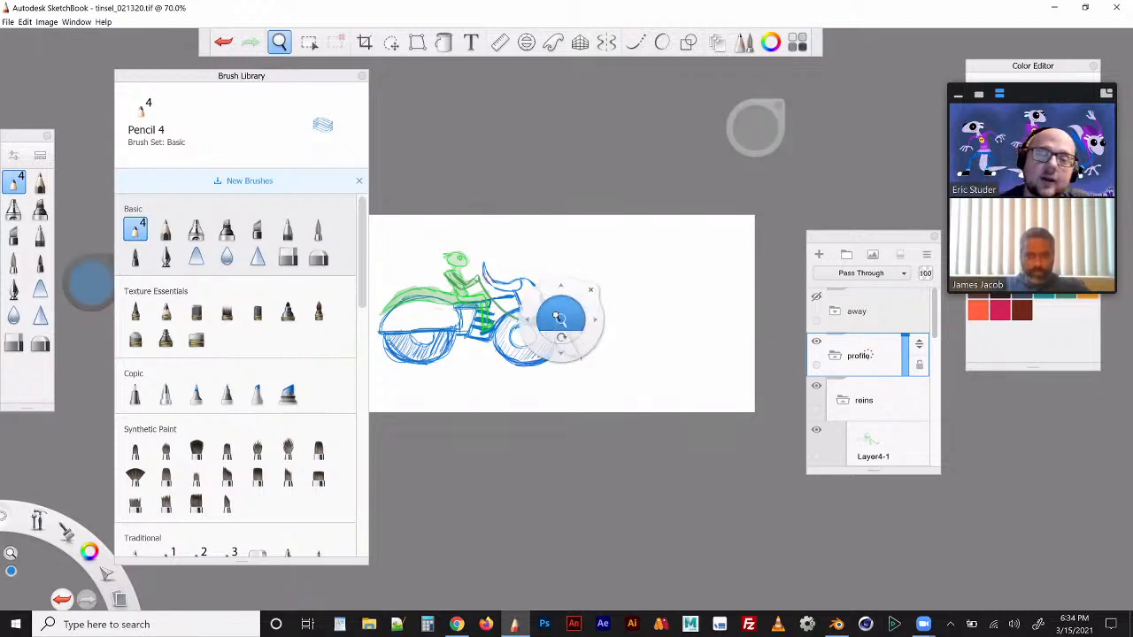
mouse_move(559, 318)
left_mouse_down()
mouse_move(610, 323)
mouse_move(572, 330)
mouse_move(625, 373)
left_mouse_up()
key("space")
mouse_move(876, 241)
left_mouse_down()
mouse_move(967, 368)
mouse_move(912, 231)
mouse_move(880, 200)
left_mouse_up()
mouse_move(293, 78)
left_mouse_down()
mouse_move(250, 80)
mouse_move(217, 105)
mouse_move(233, 86)
left_mouse_up()
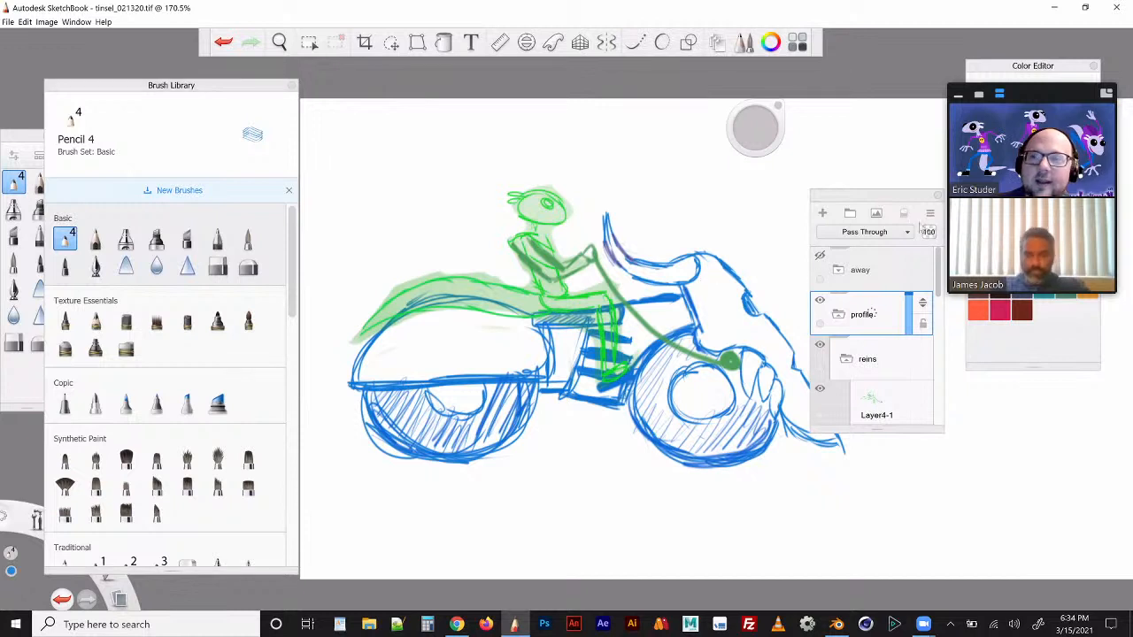
left_click_drag(890, 199, 1029, 283)
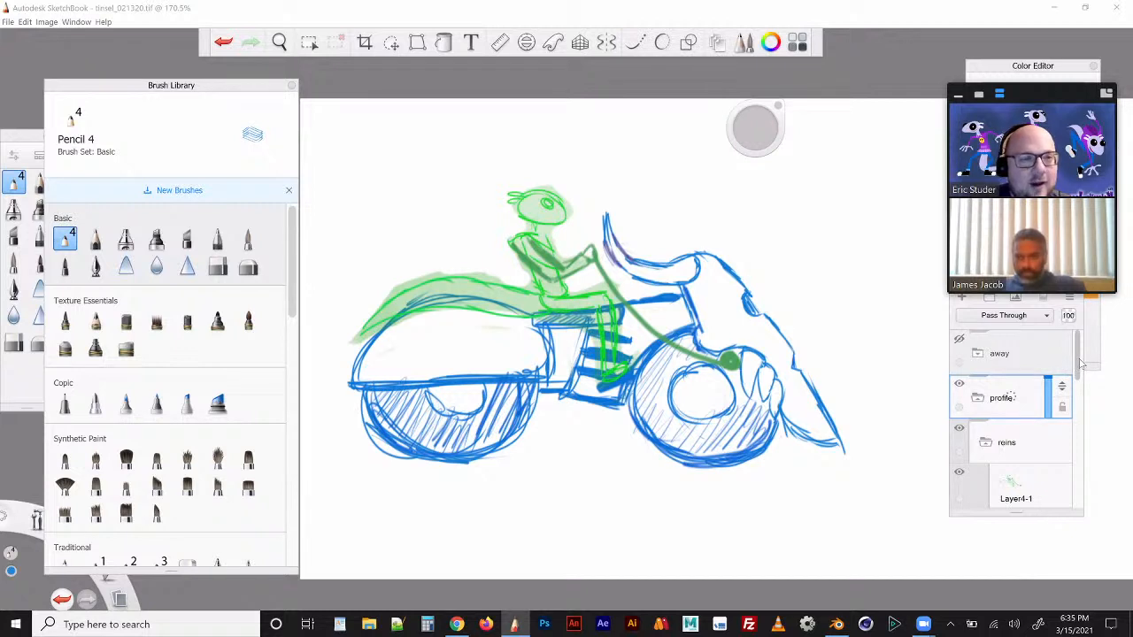
Step: Make Layer4-1 inside the reins group the active layer
left_click_drag(1080, 363, 1080, 335)
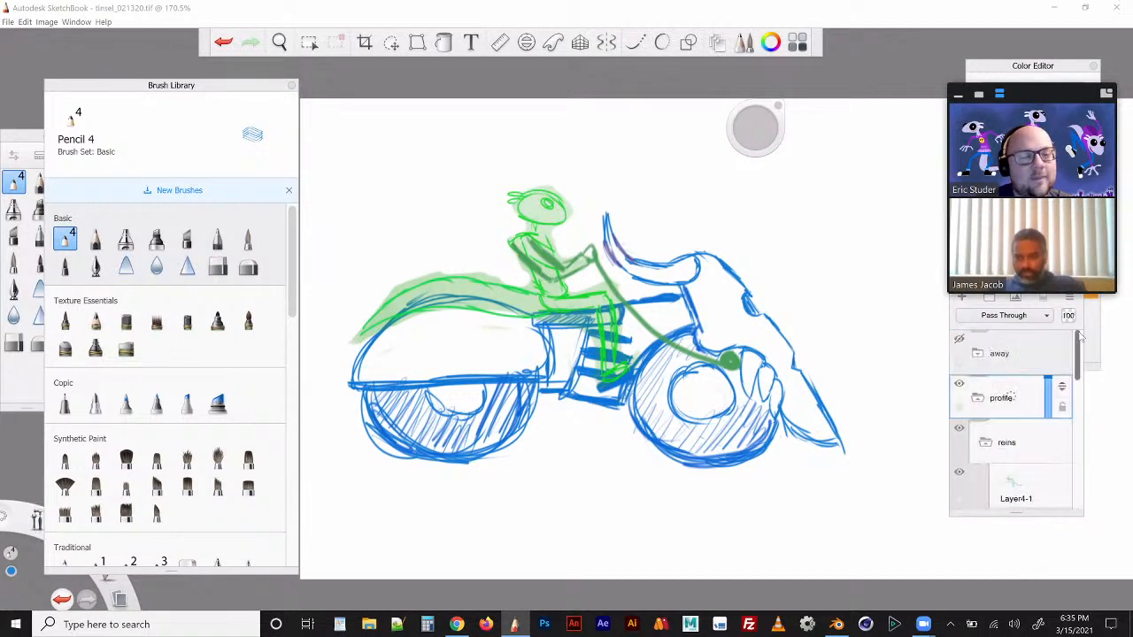
left_click(1024, 442)
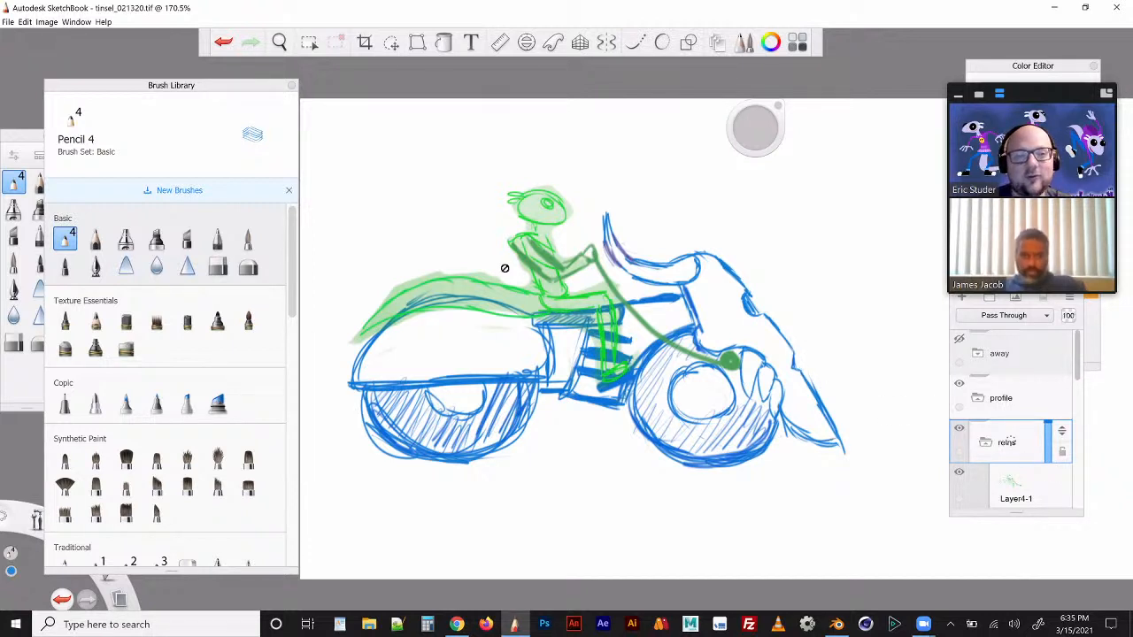
left_click(248, 267)
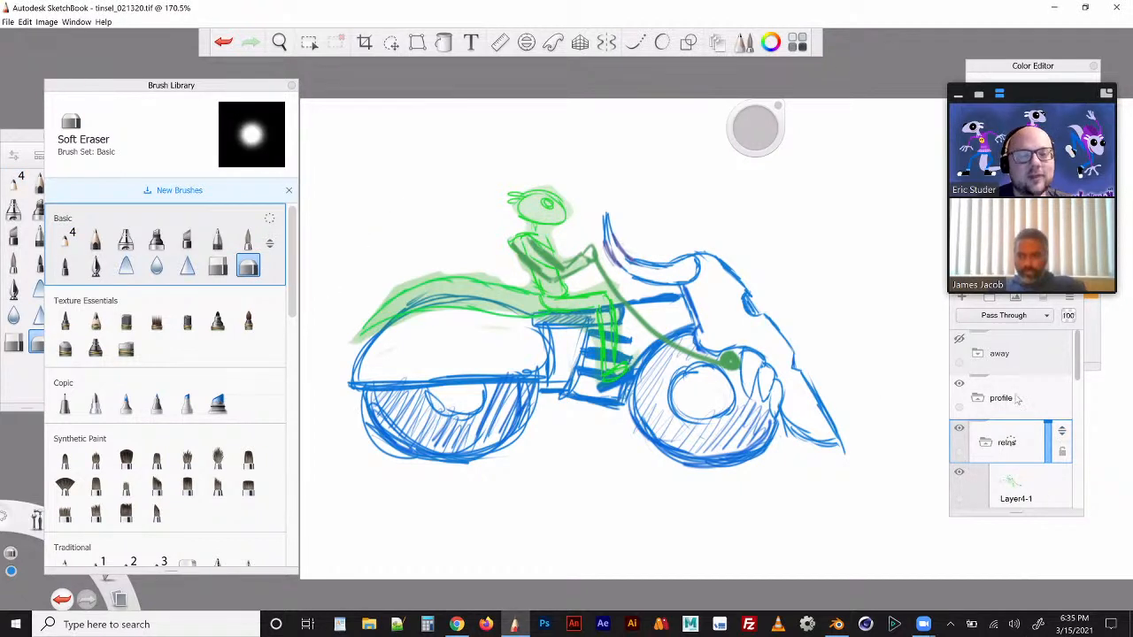
left_click_drag(1076, 361, 1078, 394)
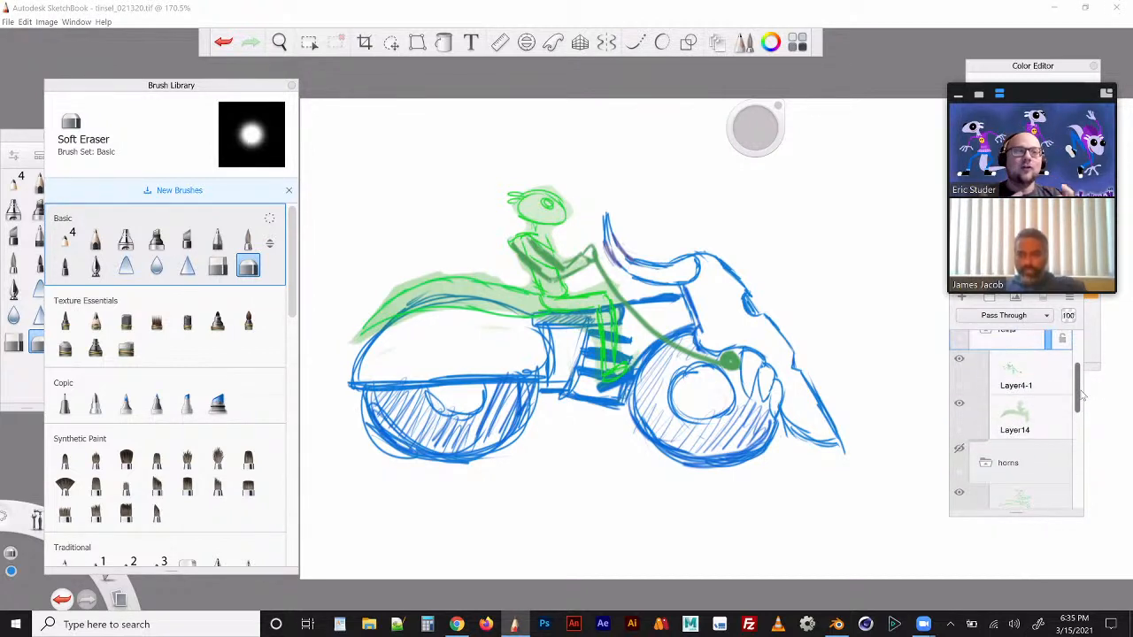
left_click(1036, 382)
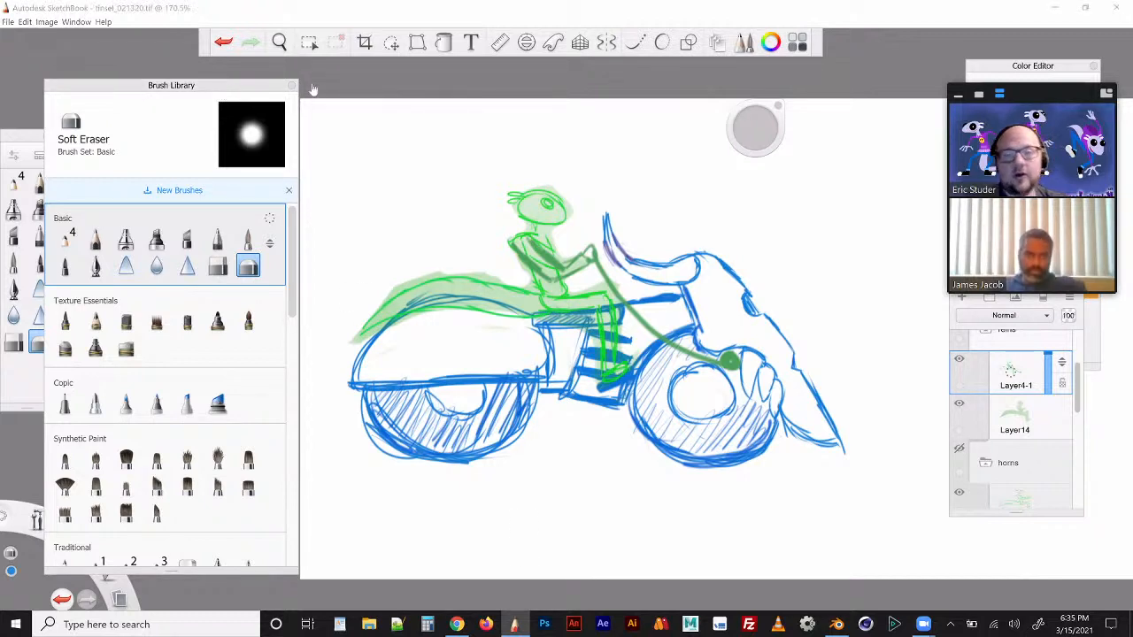
Step: Choose the basic Pencil brush and set the drawing color to a medium blue
mouse_move(180, 85)
left_mouse_down()
mouse_move(389, 83)
mouse_move(259, 92)
left_mouse_up()
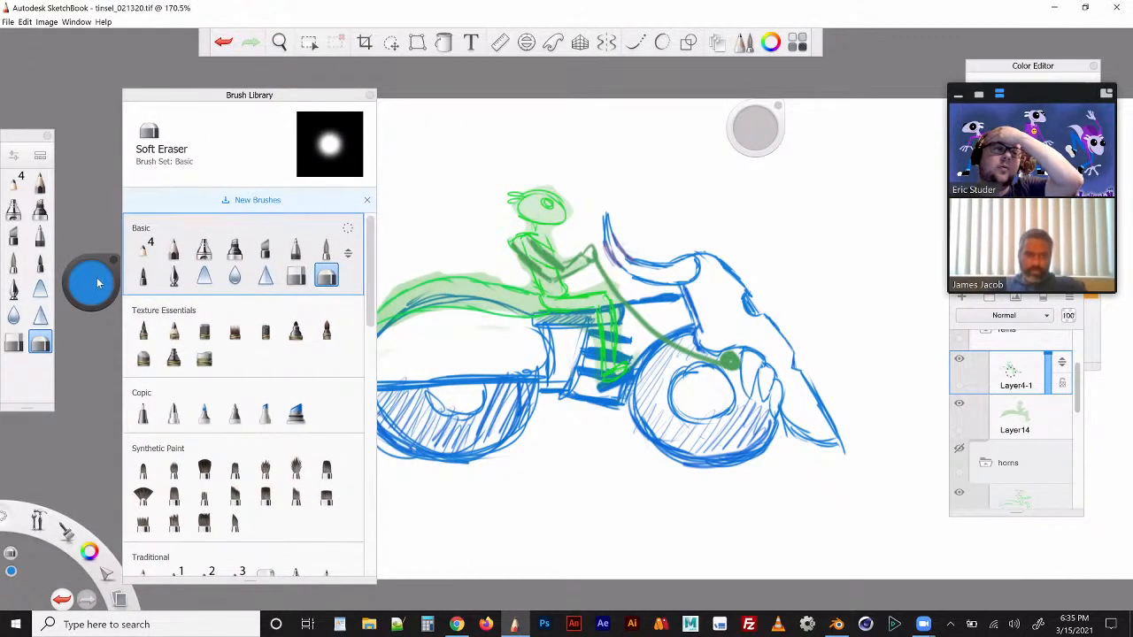
mouse_move(97, 281)
left_mouse_down()
mouse_move(102, 290)
mouse_move(93, 283)
left_mouse_up()
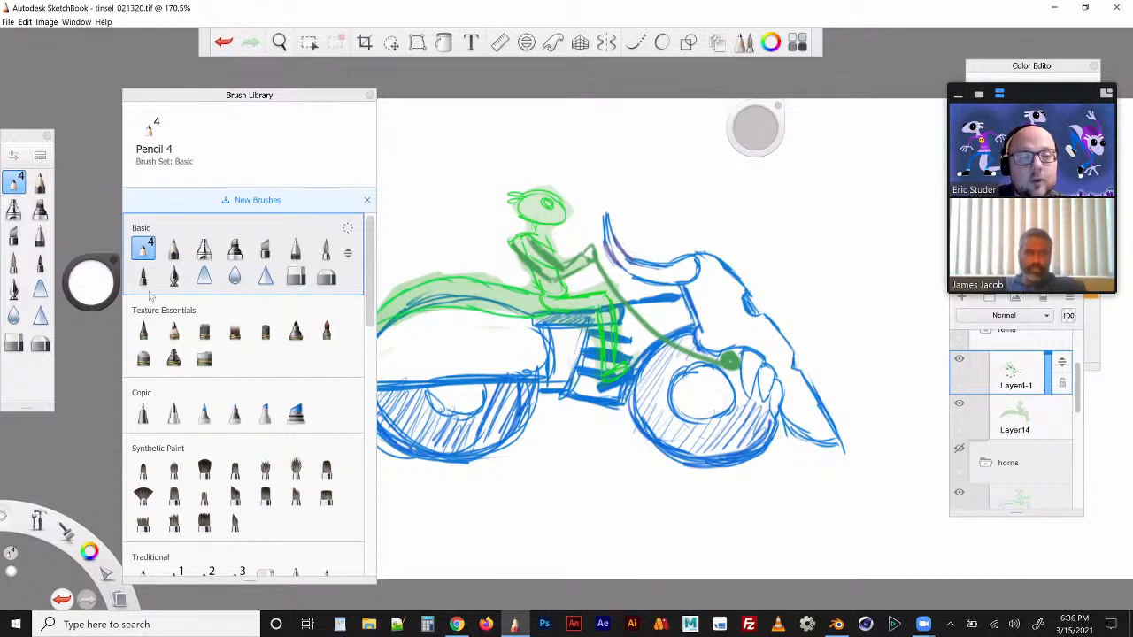
left_click_drag(754, 138, 750, 133)
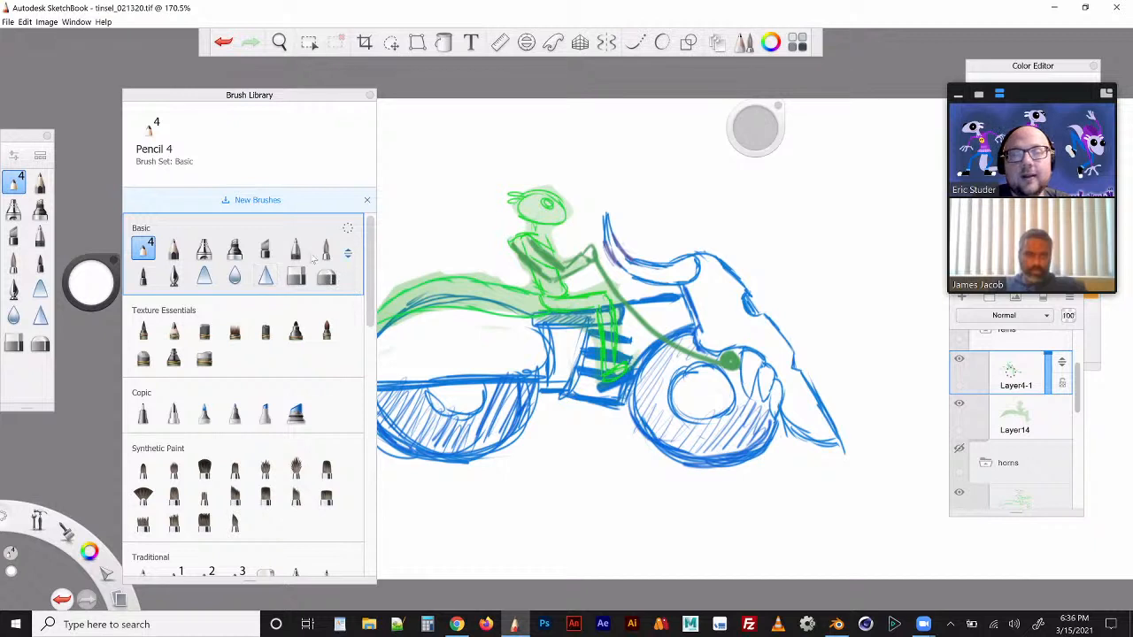
left_click(173, 251)
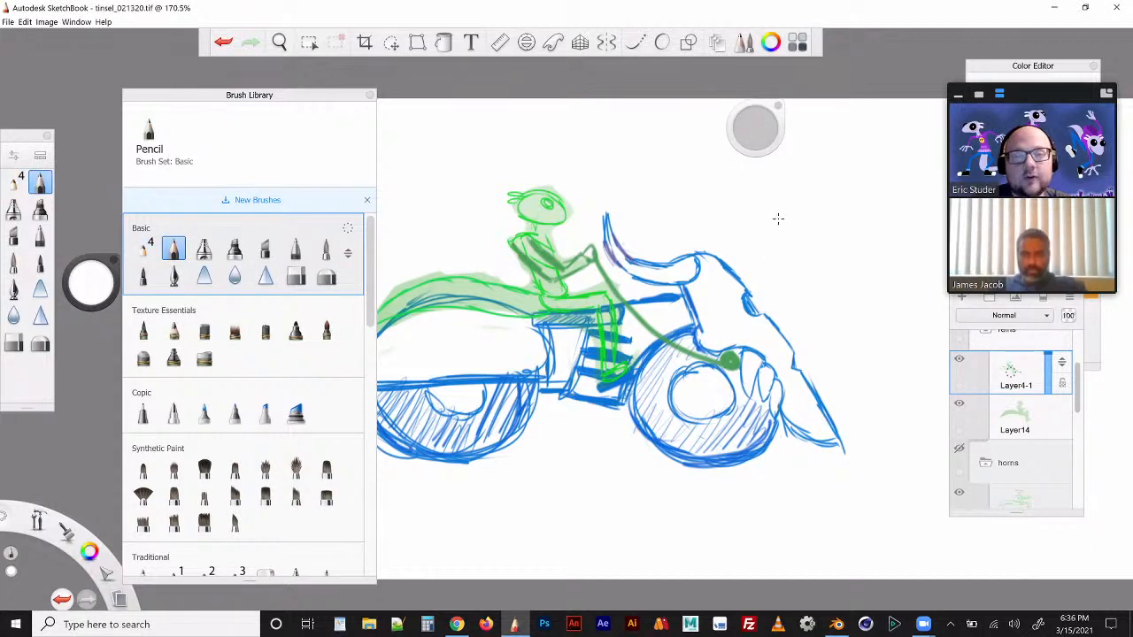
left_click(93, 289)
left_click_drag(92, 283, 100, 290)
left_click(78, 283)
left_click(76, 317)
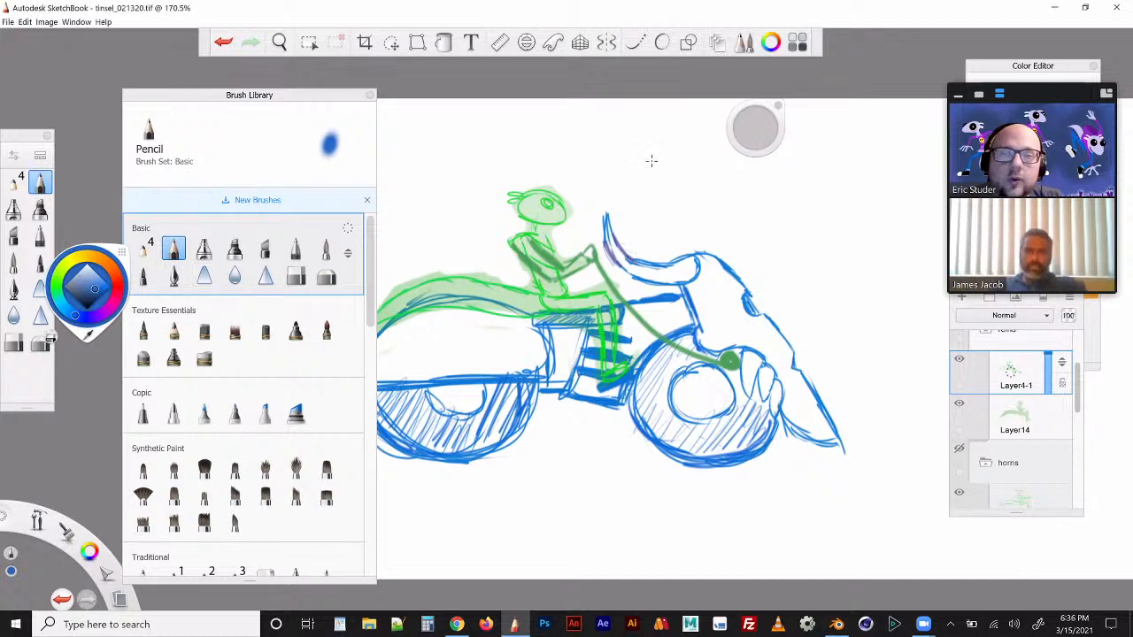
mouse_move(837, 196)
left_mouse_down()
mouse_move(857, 255)
mouse_move(888, 287)
left_mouse_up()
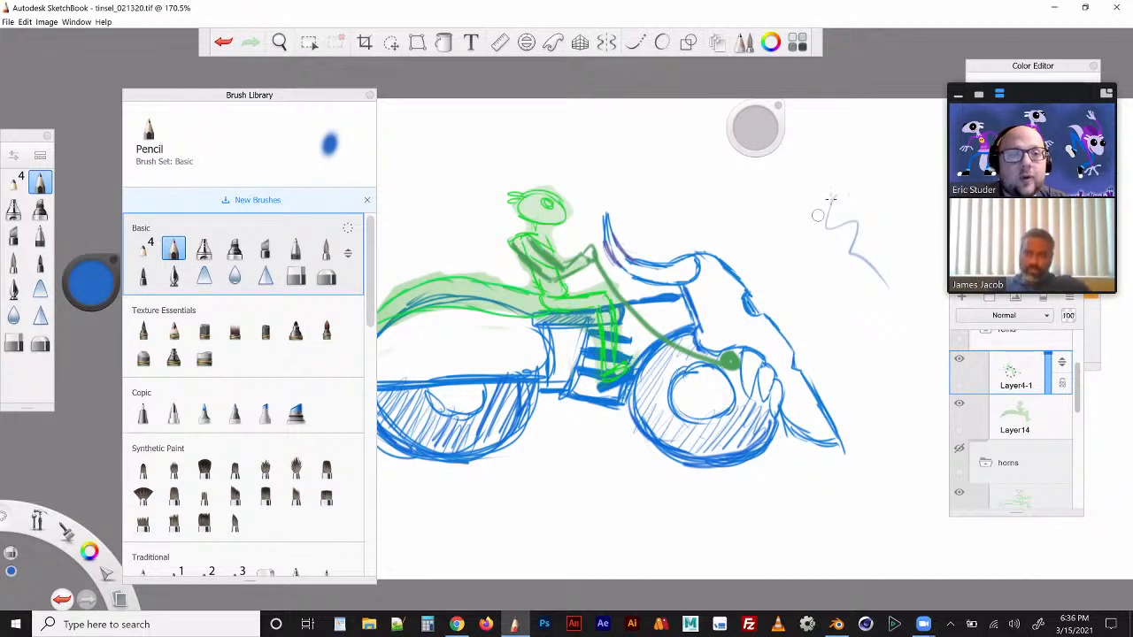
left_click_drag(825, 227, 831, 199)
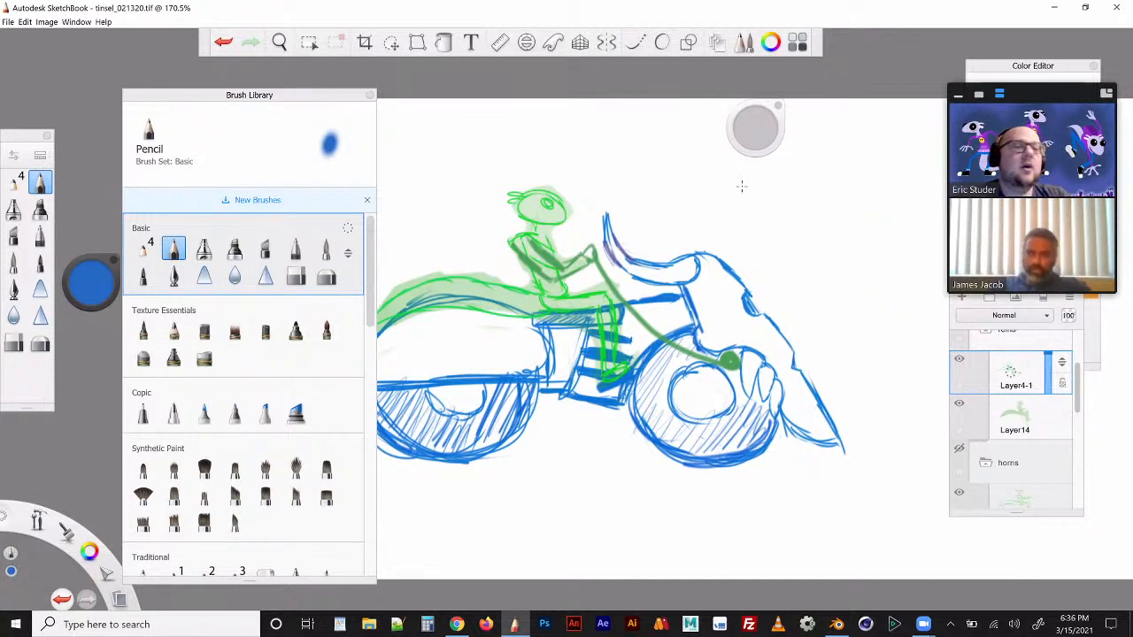
key("space")
key("space")
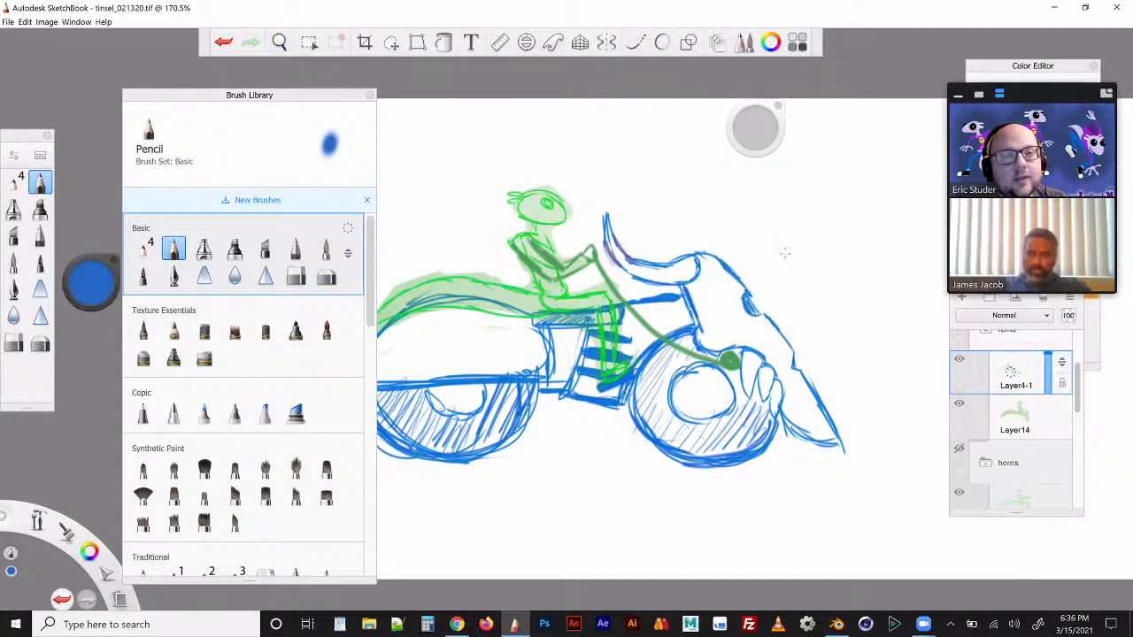
Step: Sketch a bull skull outline in three-quarter view with a shaded eye socket, in the empty canvas area beside the motorcycle
mouse_move(740, 292)
left_mouse_down()
mouse_move(753, 321)
mouse_move(598, 308)
mouse_move(525, 316)
mouse_move(521, 338)
left_mouse_up()
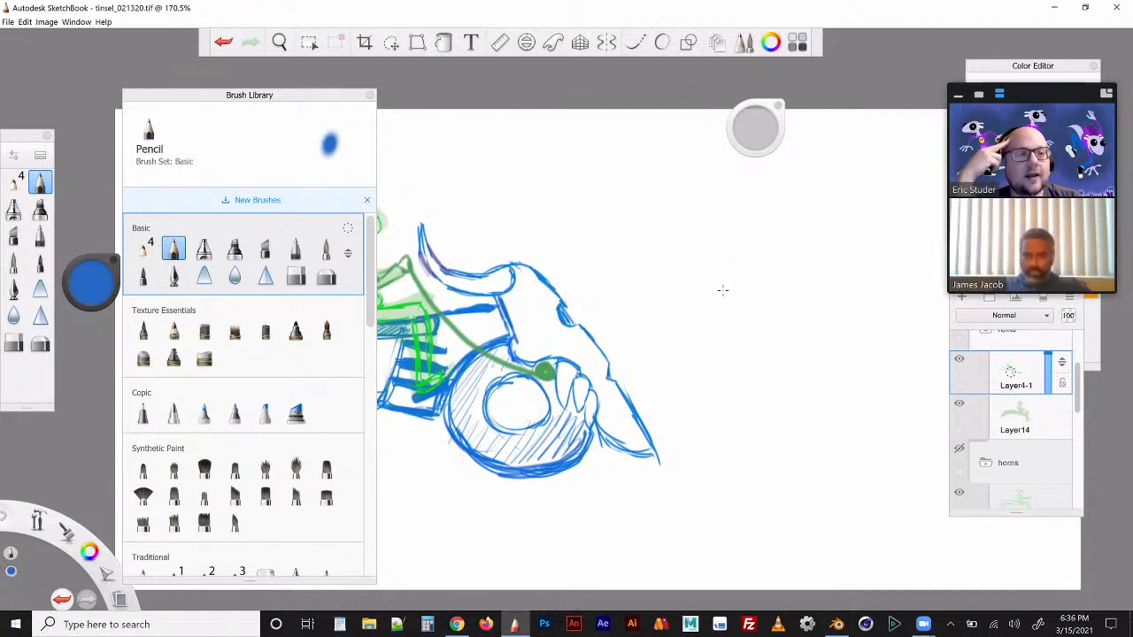
left_click_drag(725, 275, 717, 382)
left_click_drag(724, 314, 715, 395)
mouse_move(728, 409)
left_mouse_down()
mouse_move(752, 400)
mouse_move(774, 351)
mouse_move(767, 358)
mouse_move(813, 308)
mouse_move(807, 277)
mouse_move(797, 292)
left_mouse_up()
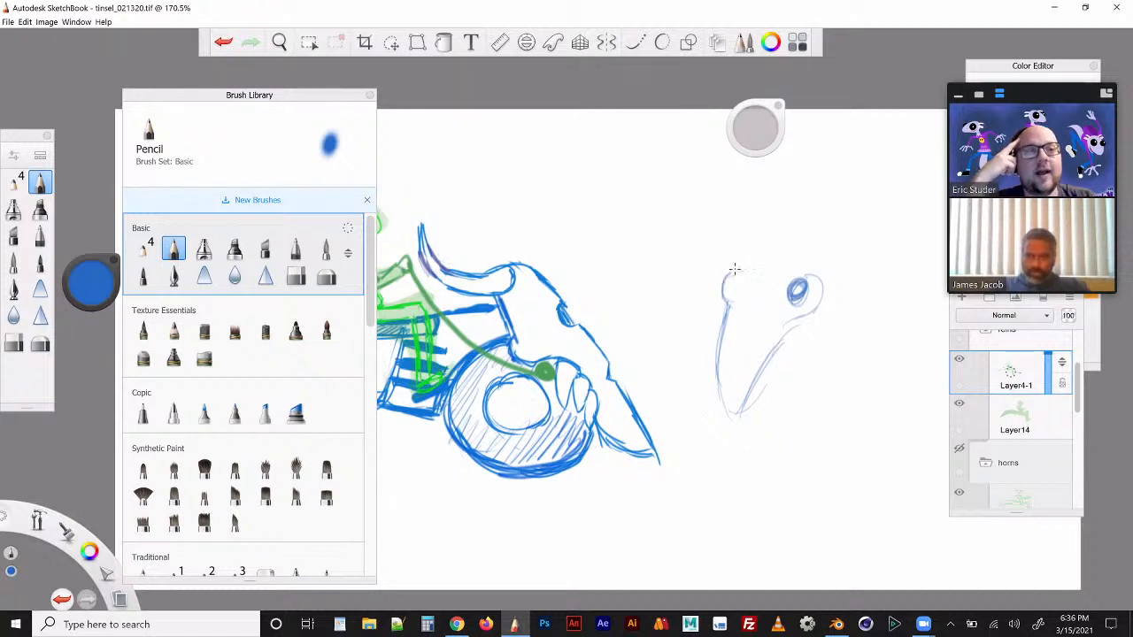
mouse_move(735, 269)
left_mouse_down()
mouse_move(742, 252)
mouse_move(783, 240)
mouse_move(821, 258)
left_mouse_up()
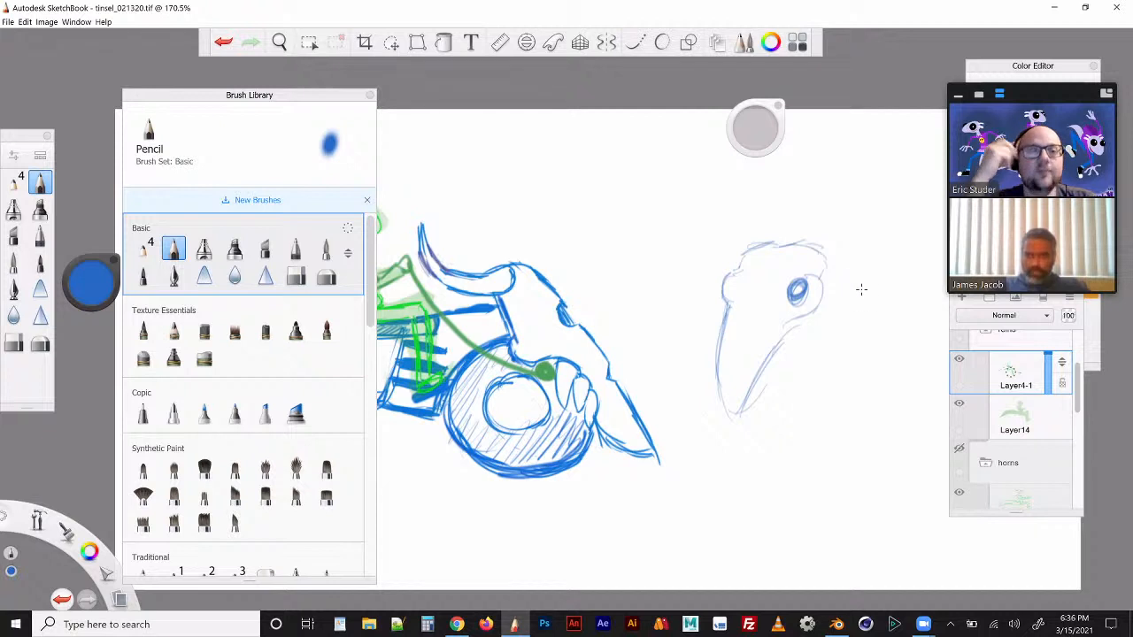
Step: Sketch two upward-curving horns, one on each side of the skull's crown
mouse_move(866, 299)
left_mouse_down()
mouse_move(873, 310)
mouse_move(729, 304)
left_mouse_up()
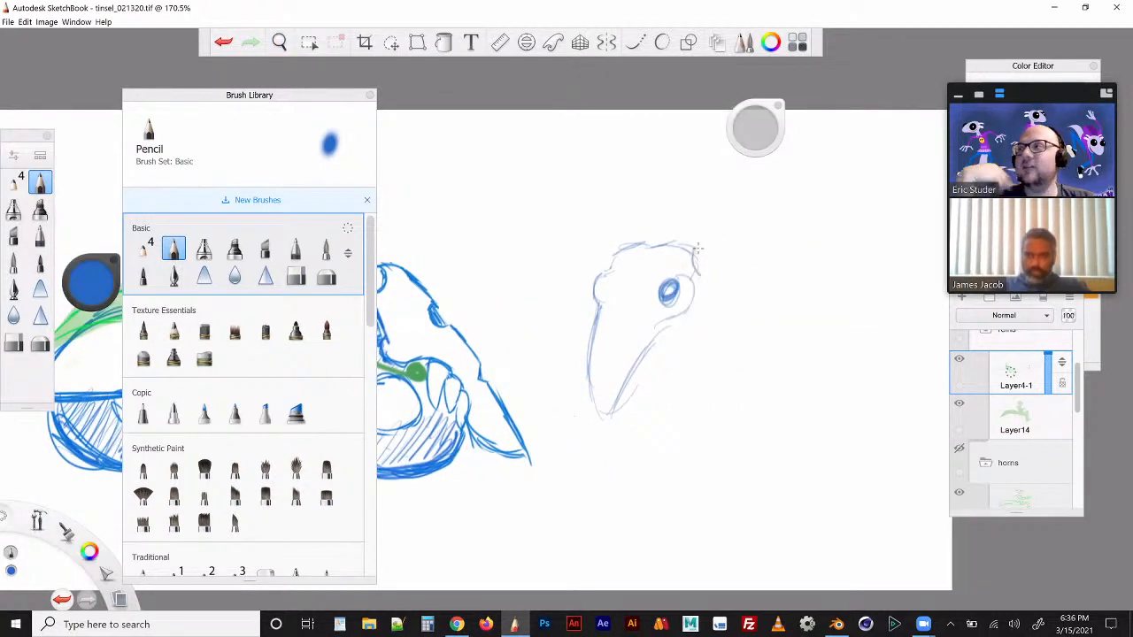
mouse_move(699, 250)
left_mouse_down()
mouse_move(694, 272)
mouse_move(701, 253)
mouse_move(749, 242)
mouse_move(717, 252)
mouse_move(758, 222)
mouse_move(776, 164)
mouse_move(711, 277)
mouse_move(772, 244)
left_mouse_up()
mouse_move(606, 266)
left_mouse_down()
mouse_move(601, 237)
mouse_move(629, 222)
mouse_move(660, 160)
mouse_move(662, 203)
mouse_move(620, 252)
left_mouse_up()
Step: Draw a row of rounded teeth along the skull's jaw and define the cheekbone and jaw edge around them
mouse_move(666, 322)
left_mouse_down()
mouse_move(649, 352)
mouse_move(655, 336)
mouse_move(678, 359)
mouse_move(633, 372)
mouse_move(625, 403)
left_mouse_up()
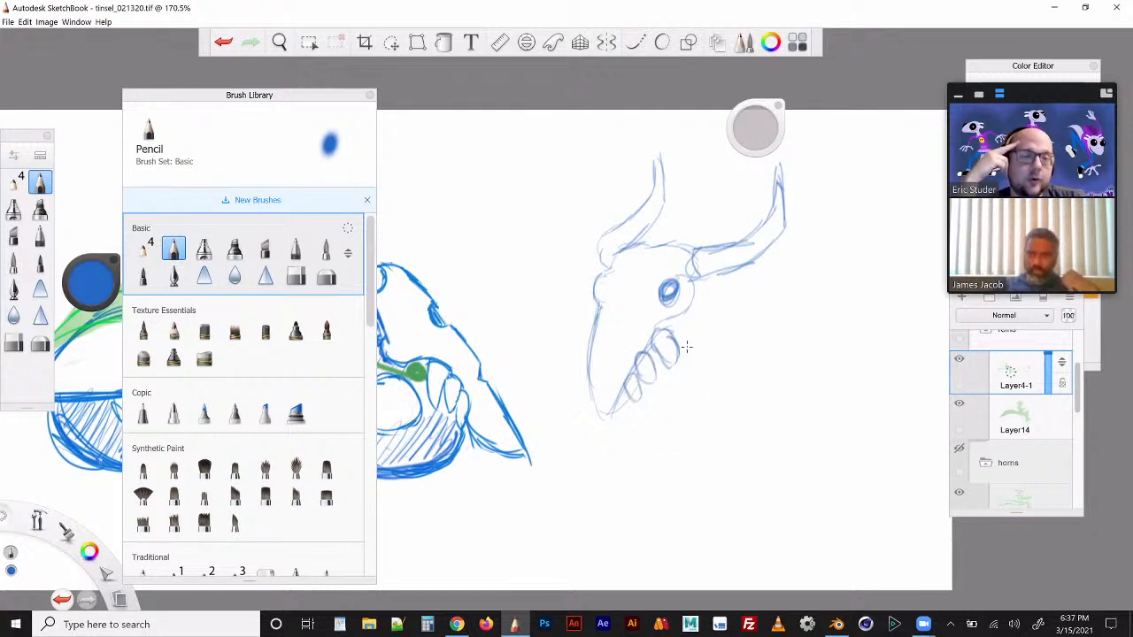
mouse_move(653, 342)
left_mouse_down()
mouse_move(703, 305)
mouse_move(693, 286)
mouse_move(685, 326)
mouse_move(655, 333)
left_mouse_up()
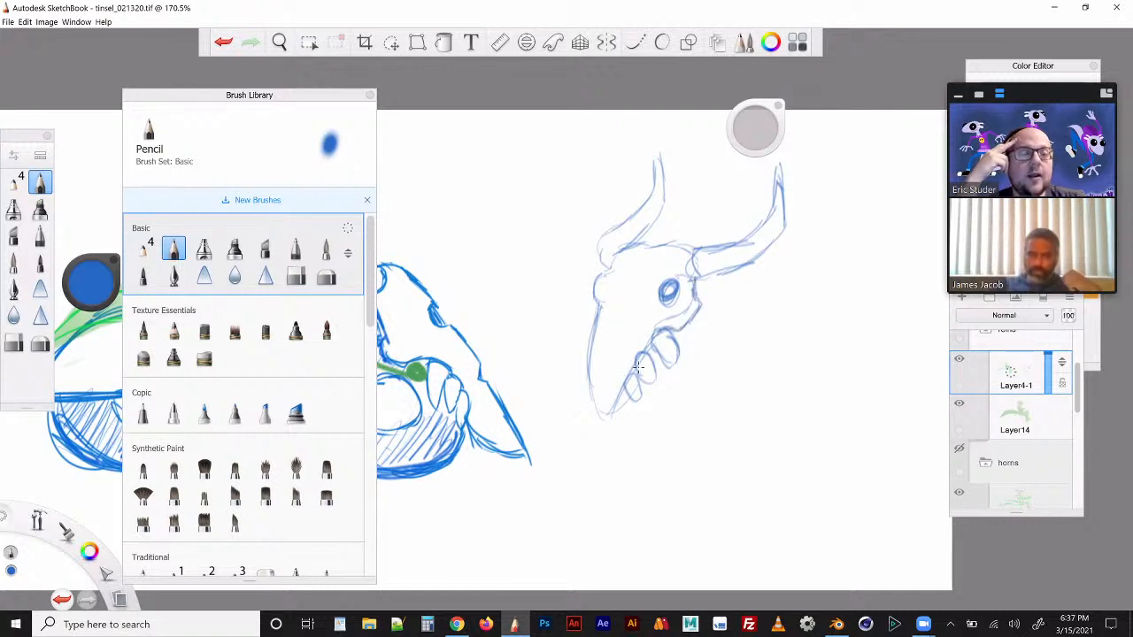
left_click_drag(626, 382, 611, 422)
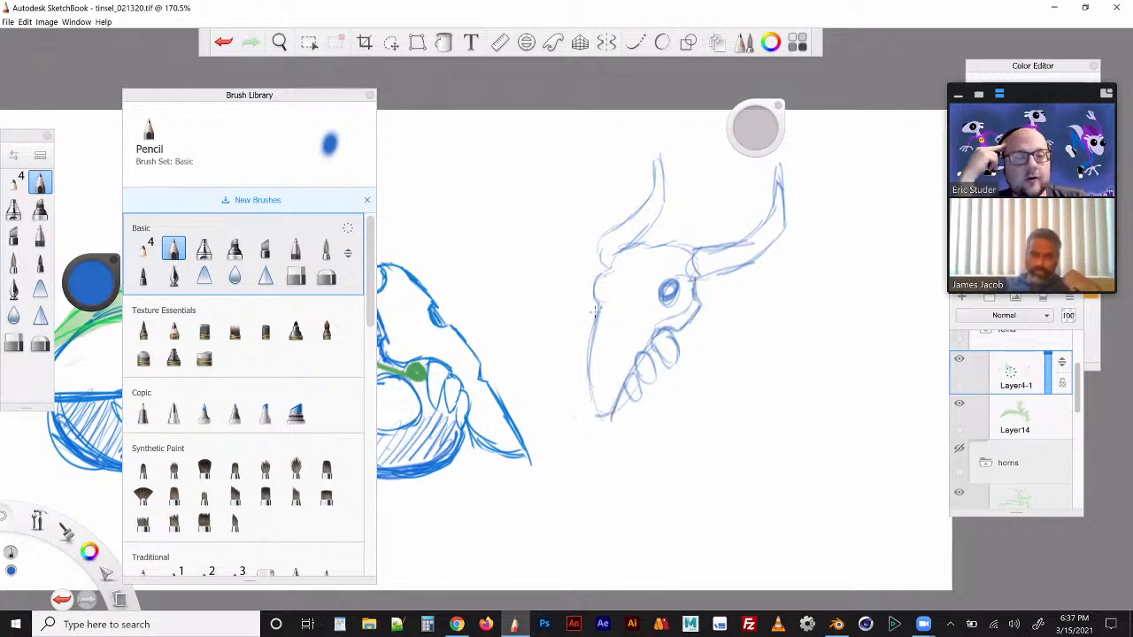
Step: Outline the V-shaped nasal cavity on the skull's muzzle and shade it with diagonal hatching
mouse_move(597, 305)
left_mouse_down()
mouse_move(584, 367)
mouse_move(629, 334)
left_mouse_up()
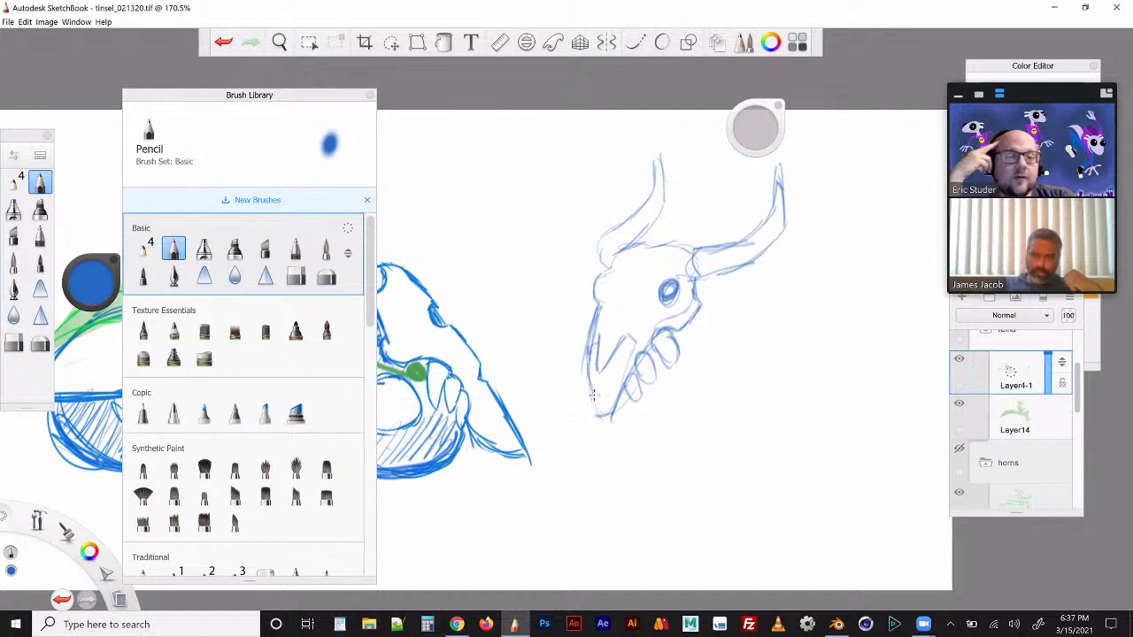
left_click_drag(588, 422, 612, 416)
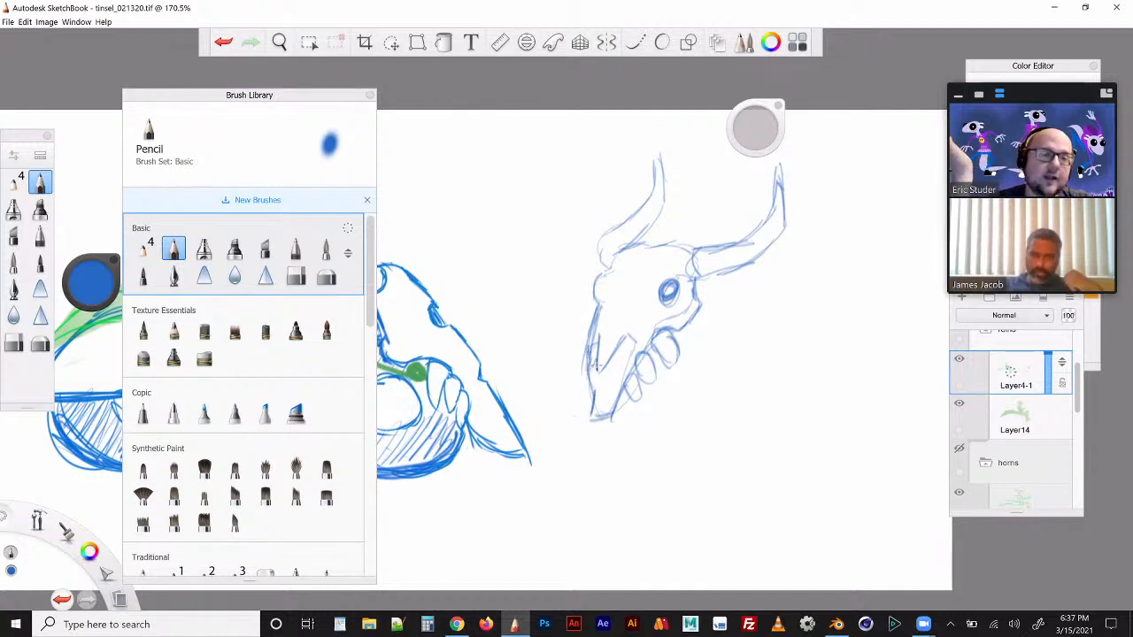
mouse_move(597, 364)
left_mouse_down()
mouse_move(602, 383)
mouse_move(625, 341)
mouse_move(601, 409)
mouse_move(626, 408)
mouse_move(630, 392)
left_mouse_up()
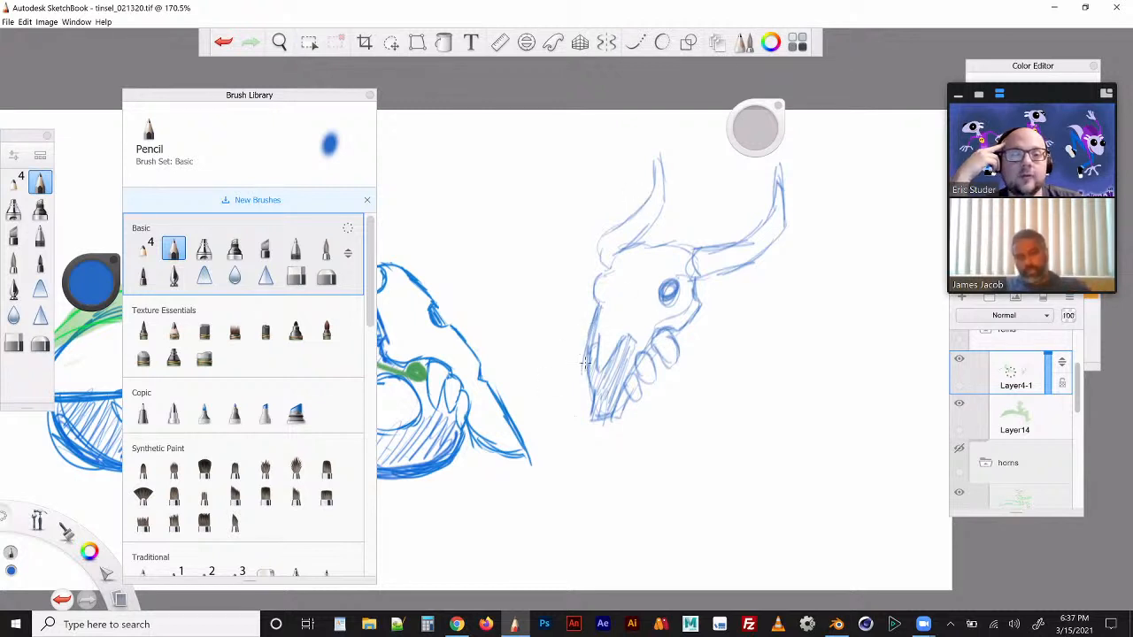
mouse_move(590, 355)
left_mouse_down()
mouse_move(613, 405)
mouse_move(631, 343)
left_mouse_up()
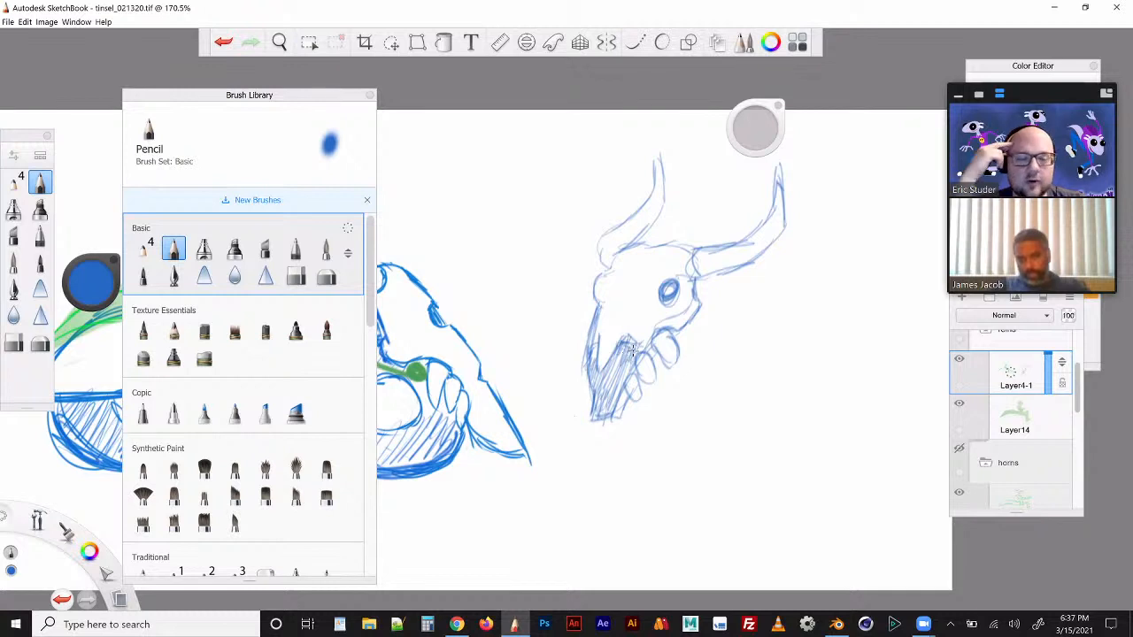
left_click_drag(632, 350, 607, 403)
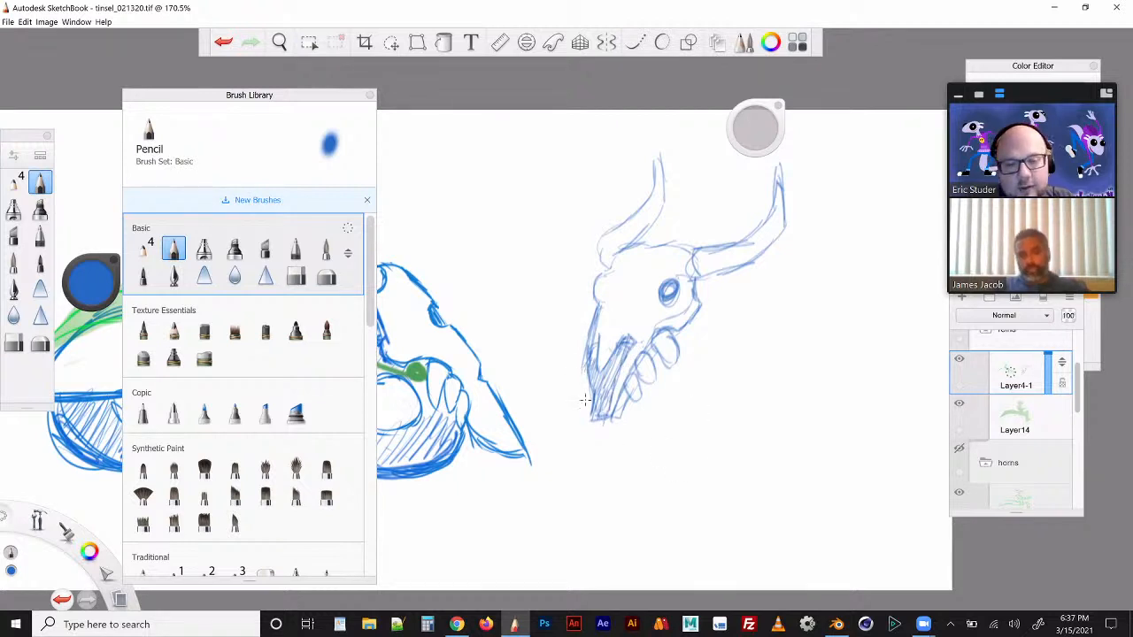
Step: Add contour strokes along the far edge of the skull's muzzle and sketch curved lines below its tip
left_click_drag(582, 368, 588, 409)
left_click_drag(586, 344, 580, 378)
mouse_move(786, 324)
middle_mouse_down()
mouse_move(751, 398)
mouse_move(787, 280)
middle_mouse_up()
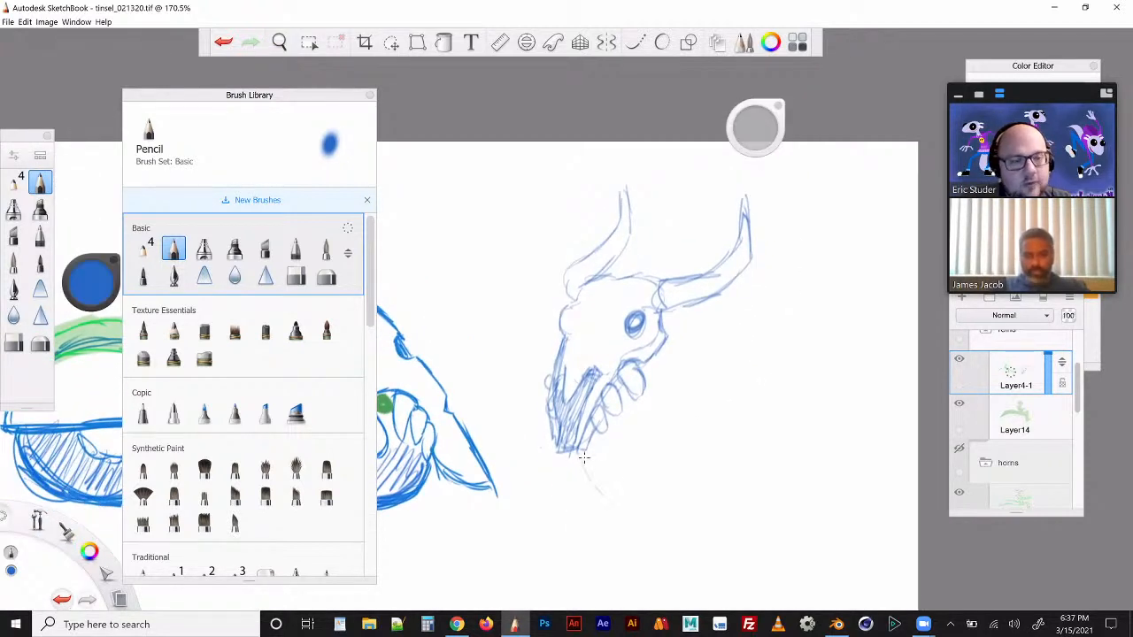
left_click_drag(583, 457, 603, 496)
left_click_drag(577, 448, 593, 523)
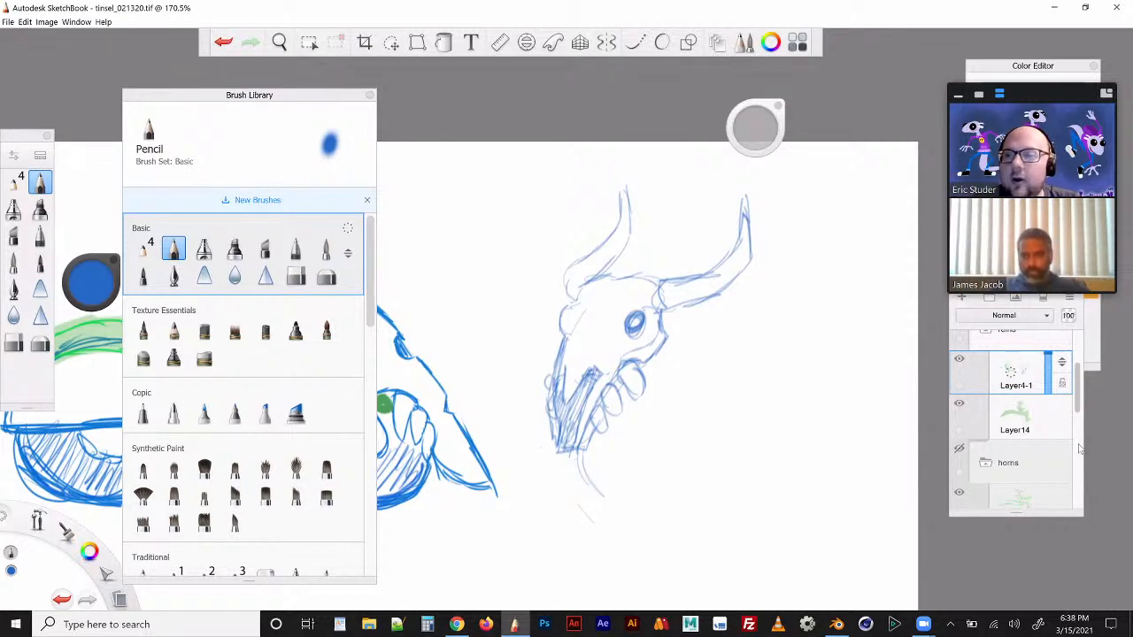
Step: Add a new layer directly above Layer14 in the reins group
mouse_move(1082, 398)
left_mouse_down()
mouse_move(1081, 358)
mouse_move(1082, 434)
mouse_move(1081, 392)
left_mouse_up()
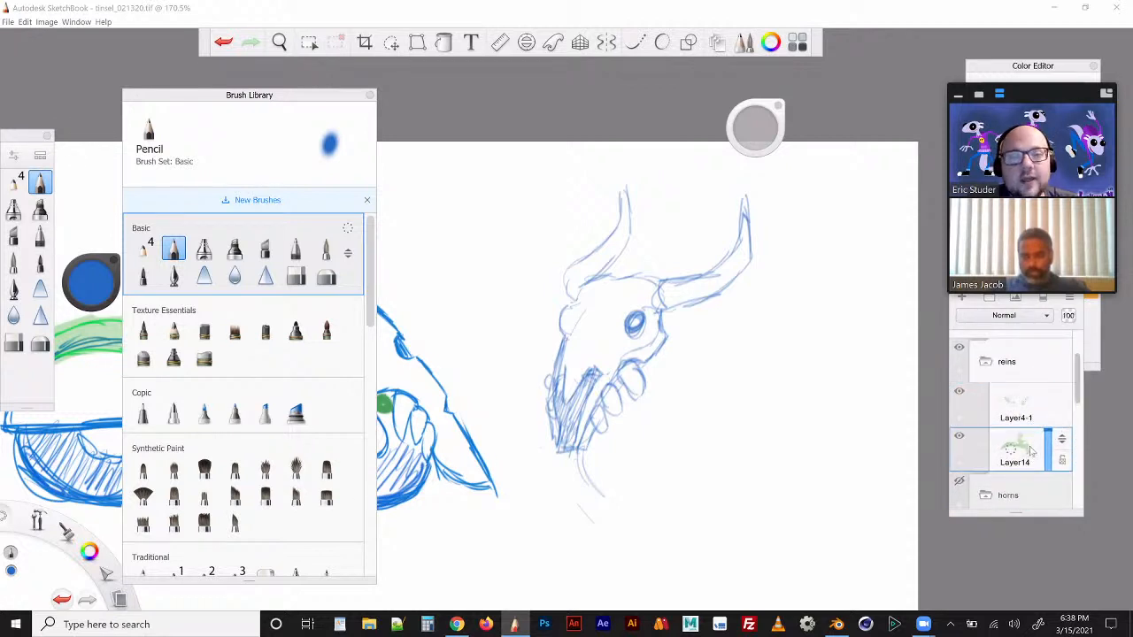
left_click(1031, 451)
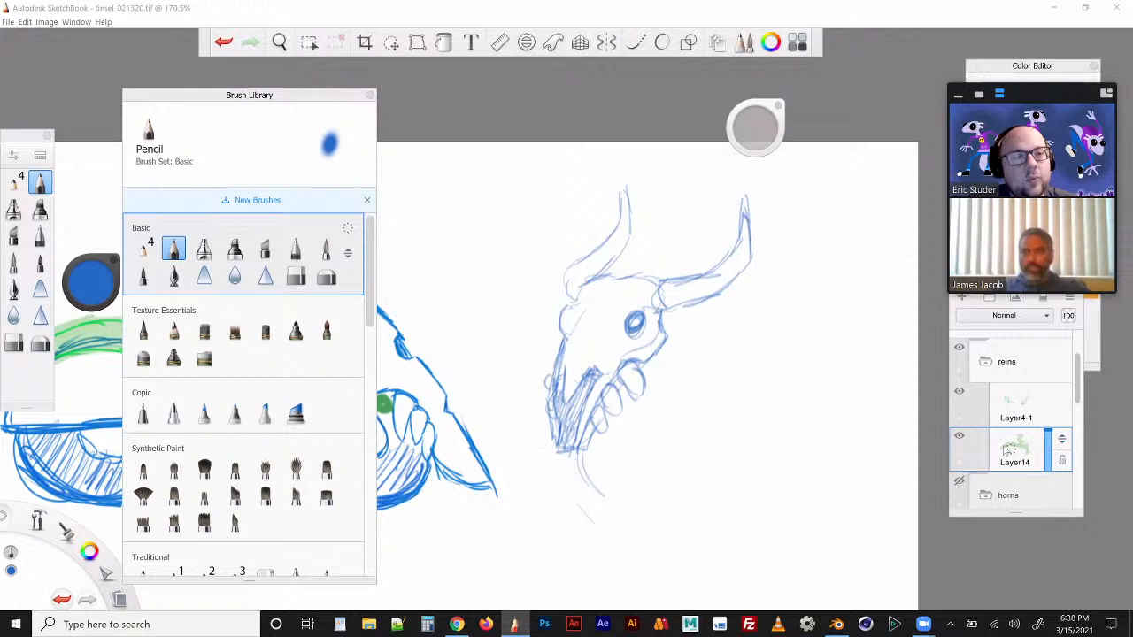
left_click(1009, 449)
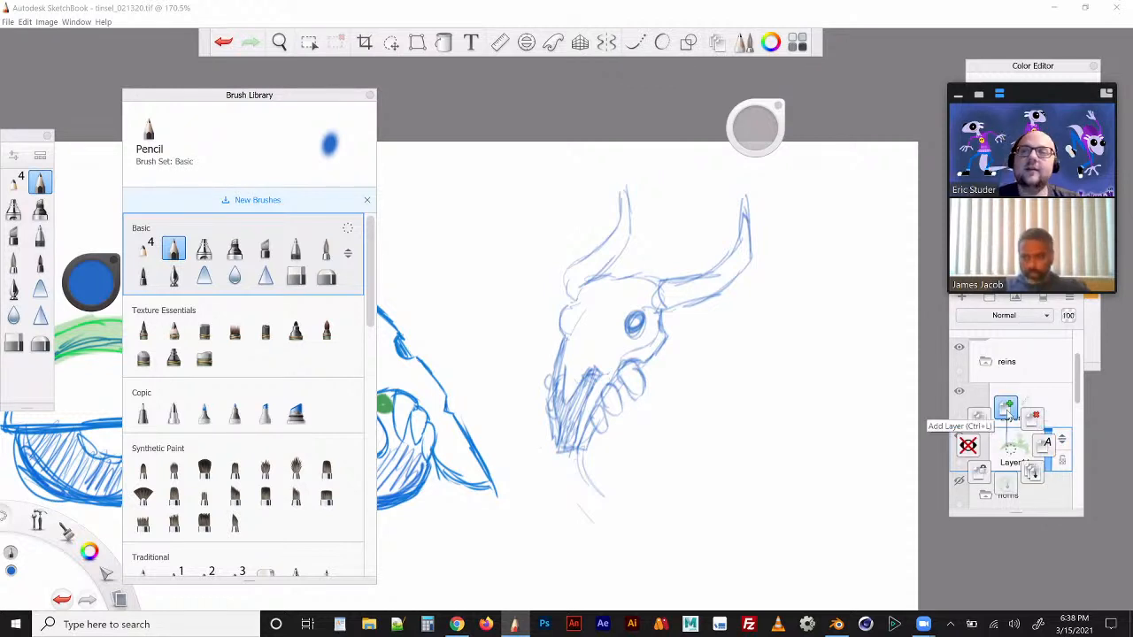
left_click(1018, 487)
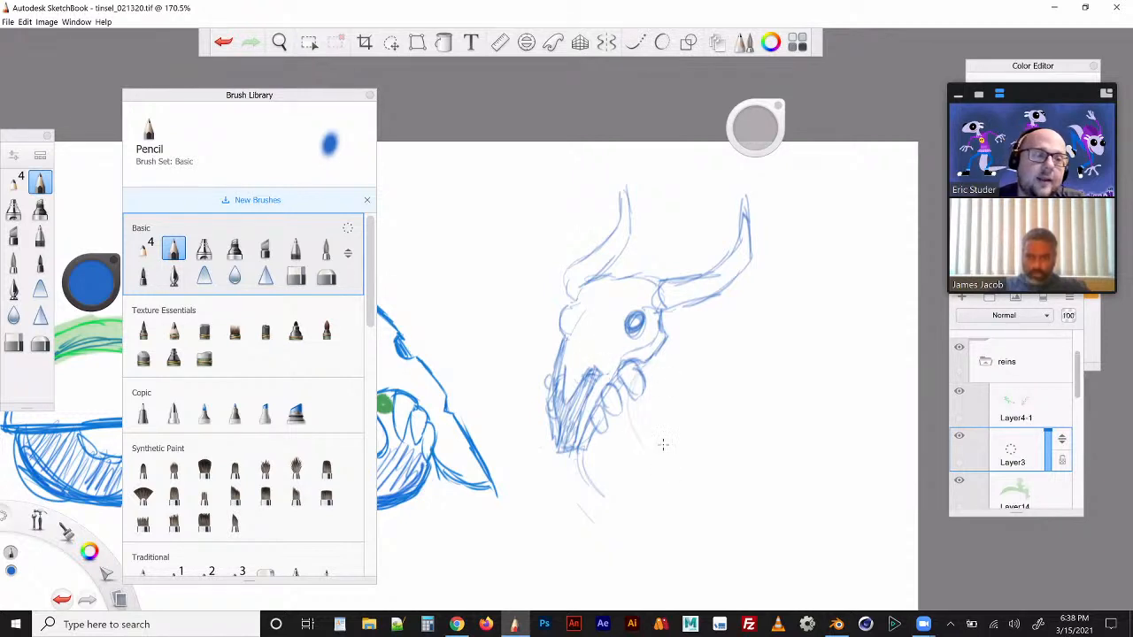
Step: Sketch the oval front wheel beneath the skull's jaw, with a curved lower edge, tread hatching and a small hub ring
left_click_drag(651, 453, 631, 400)
mouse_move(636, 446)
left_mouse_down()
mouse_move(627, 393)
mouse_move(669, 464)
mouse_move(582, 480)
mouse_move(593, 457)
left_mouse_up()
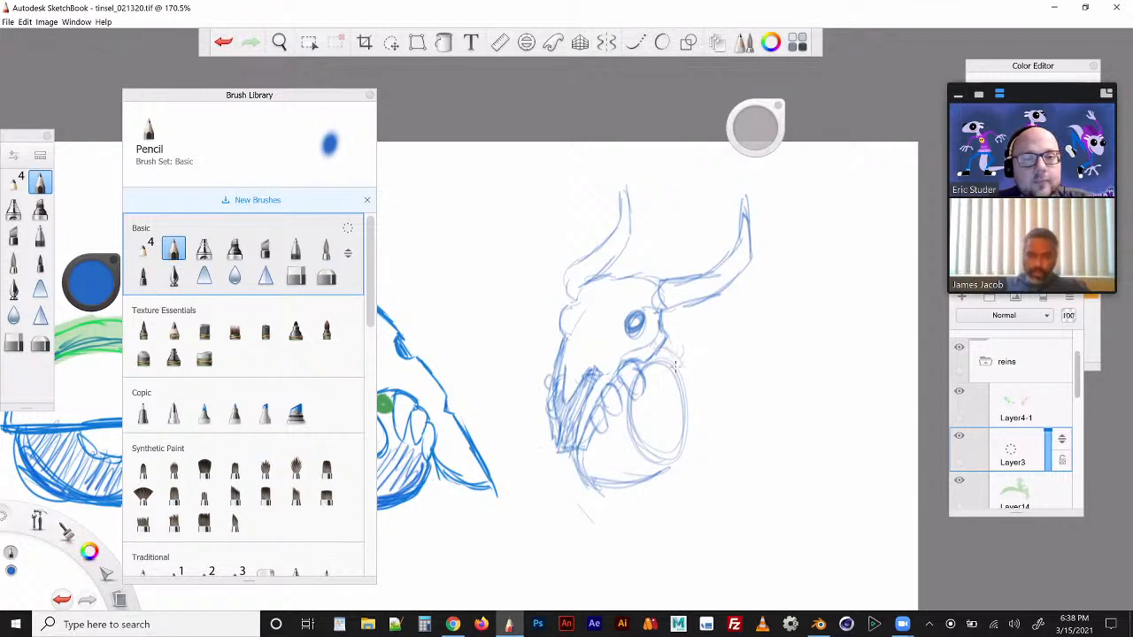
mouse_move(675, 365)
left_mouse_down()
mouse_move(686, 407)
mouse_move(670, 449)
mouse_move(574, 469)
mouse_move(655, 476)
mouse_move(595, 460)
left_mouse_up()
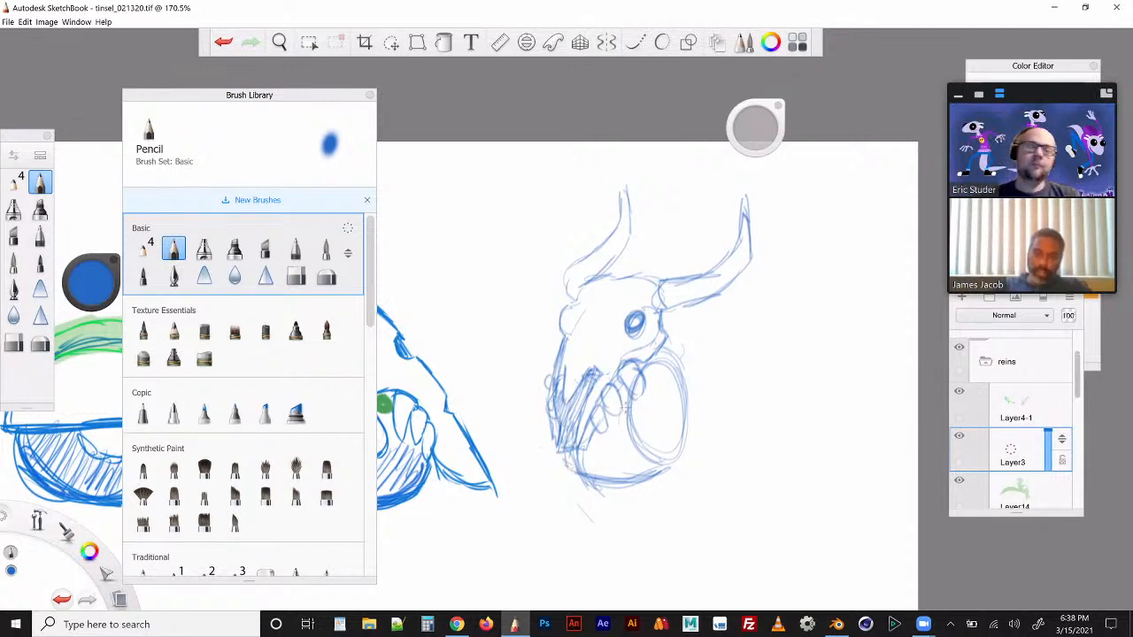
mouse_move(657, 453)
left_mouse_down()
mouse_move(677, 366)
mouse_move(680, 384)
left_mouse_up()
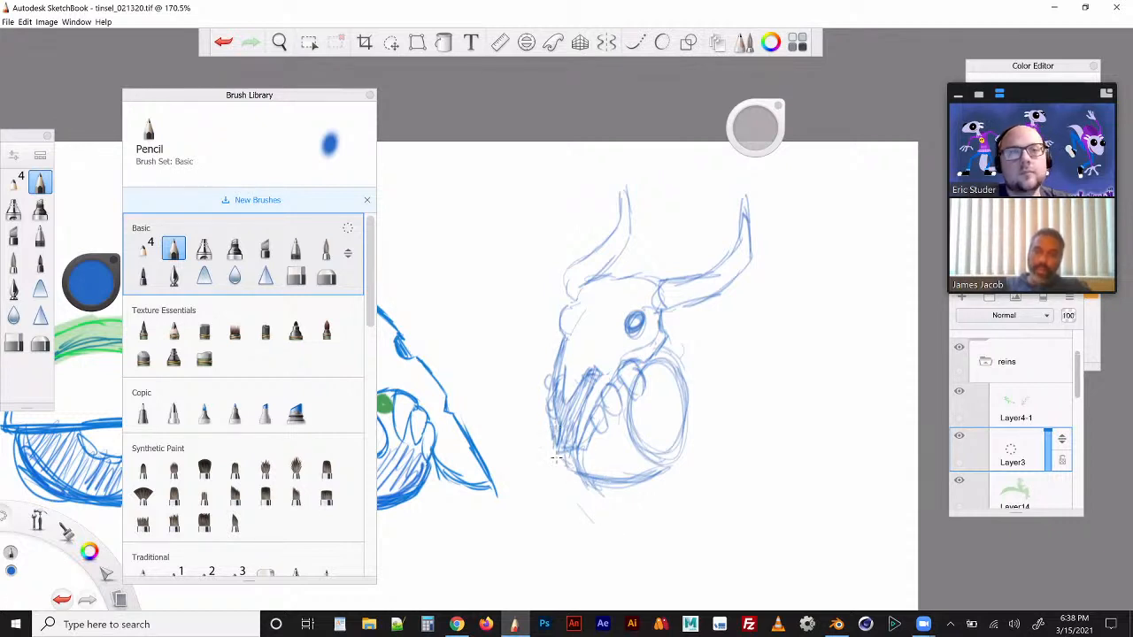
mouse_move(555, 457)
left_mouse_down()
mouse_move(621, 439)
mouse_move(630, 458)
left_mouse_up()
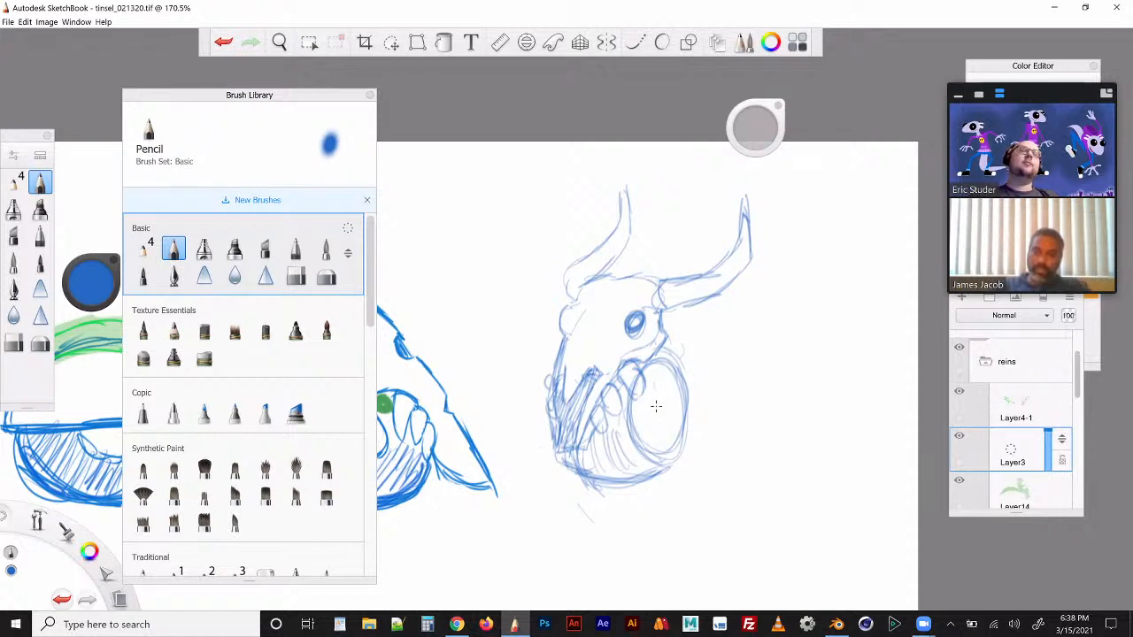
mouse_move(659, 389)
left_mouse_down()
mouse_move(646, 409)
mouse_move(669, 415)
mouse_move(657, 428)
mouse_move(665, 421)
left_mouse_up()
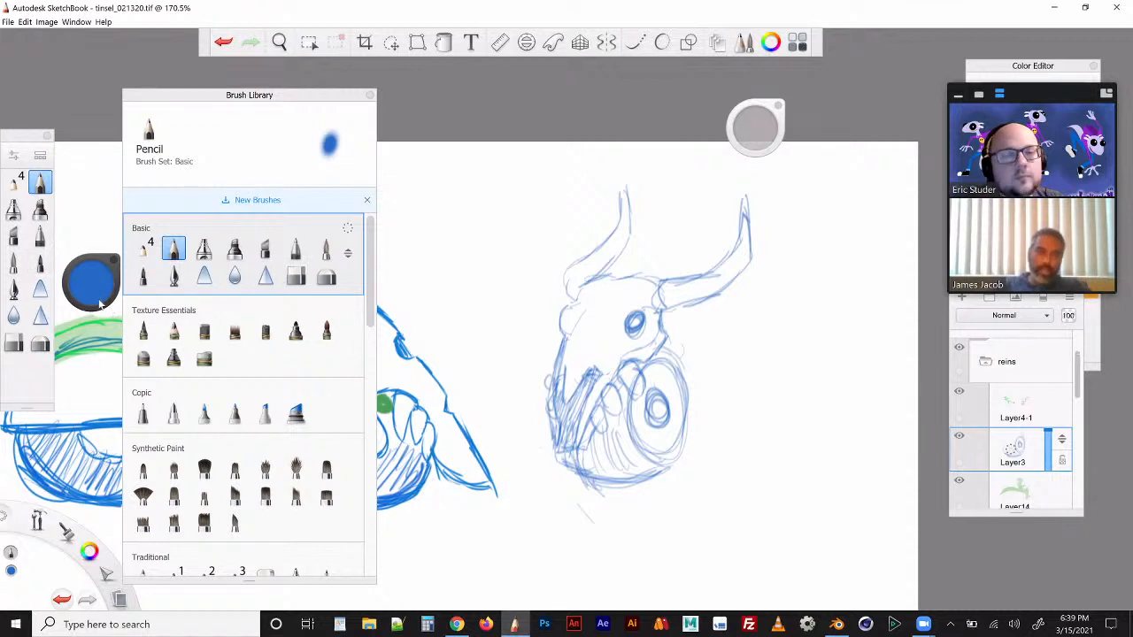
Step: On a new layer below the wheel sketch, lightly rough in the body's arcs behind the horns in muted grey-blue
left_click(1019, 487)
left_click_drag(1018, 485, 1017, 444)
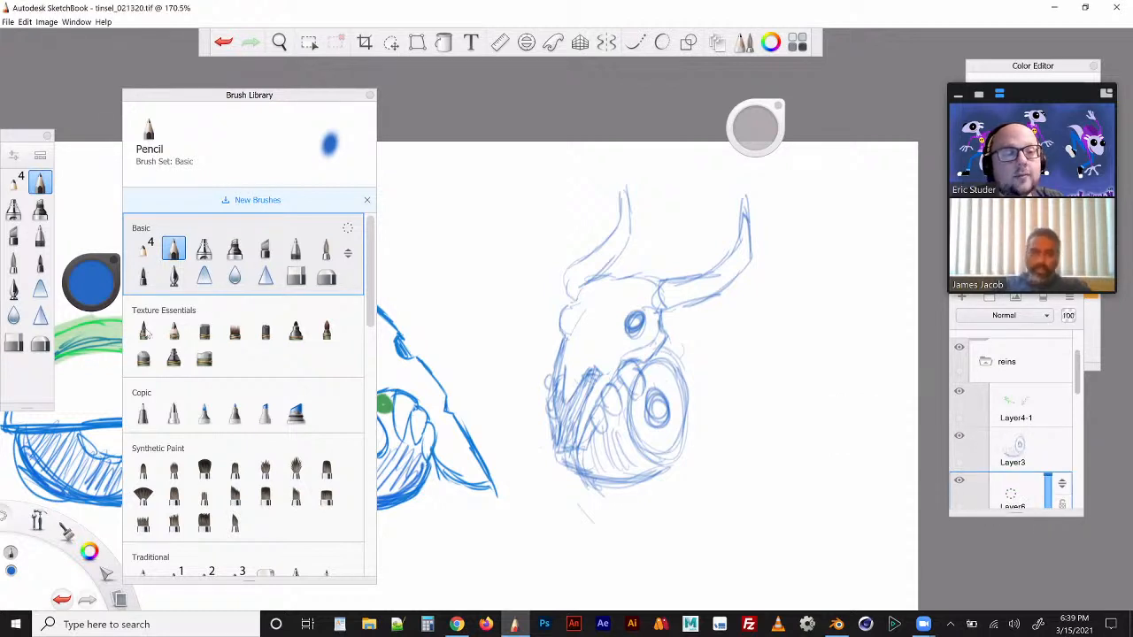
left_click(96, 292)
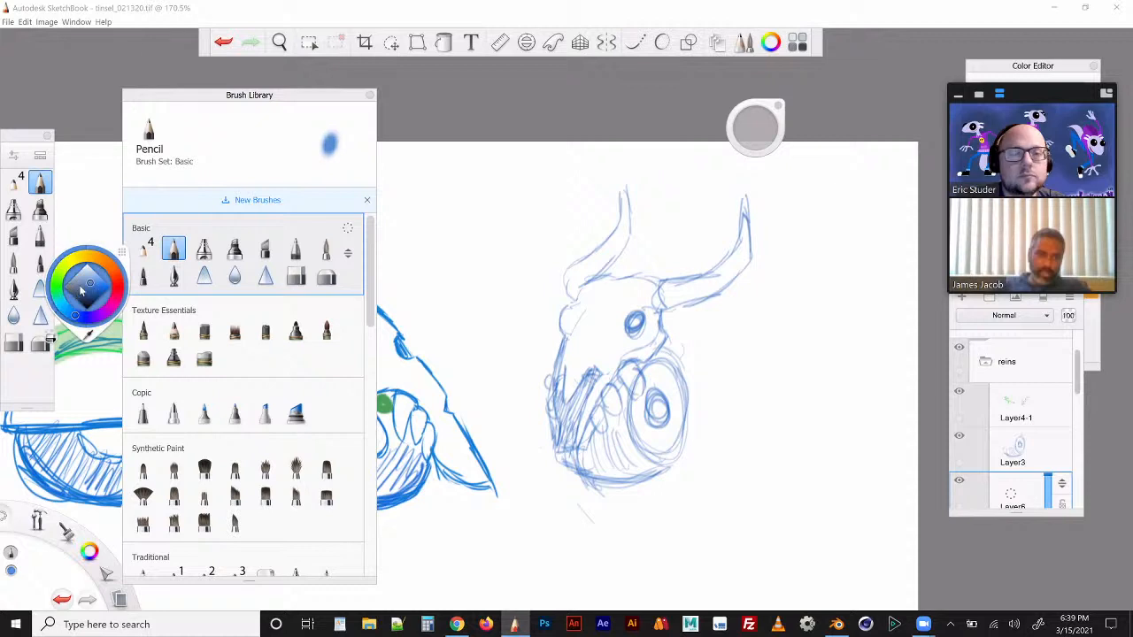
left_click_drag(77, 289, 76, 282)
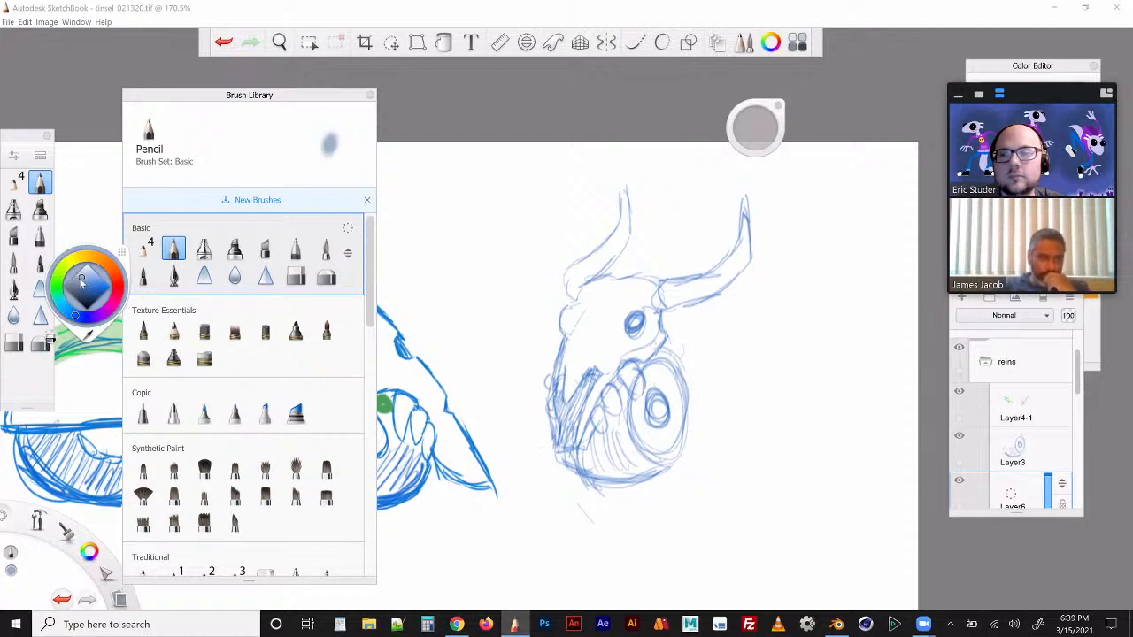
left_click(76, 281)
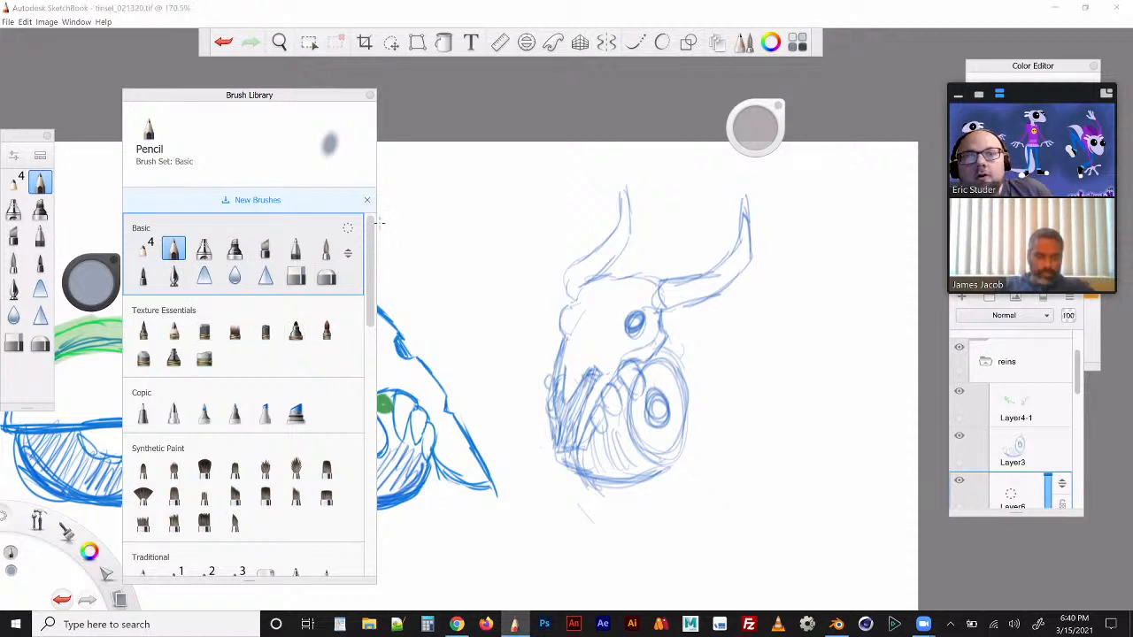
mouse_move(657, 264)
left_mouse_down()
mouse_move(640, 261)
mouse_move(729, 270)
left_mouse_up()
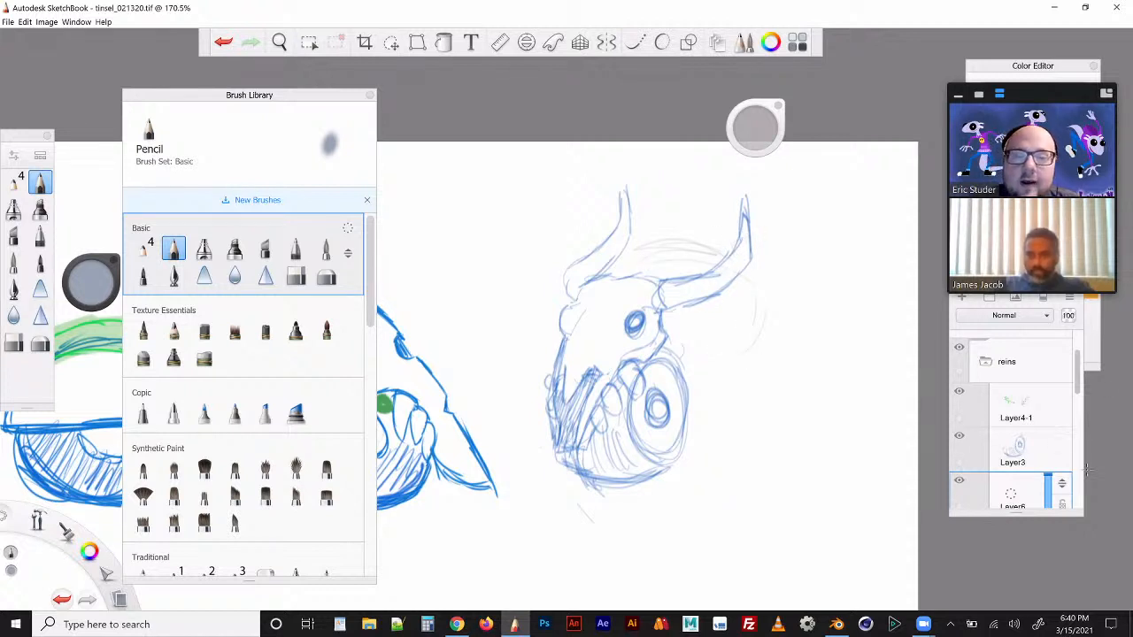
Step: On Layer4-1, rough in the rider above the skull: oval head with round eye, trailing ears, and hands gripping both horns
left_click(1032, 422)
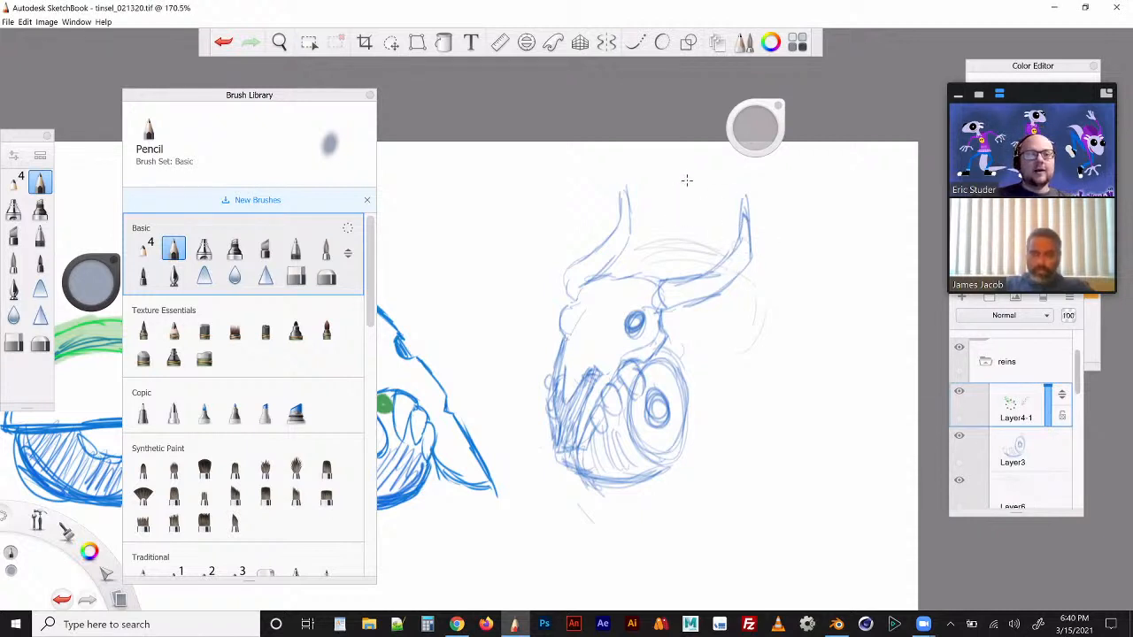
mouse_move(679, 185)
left_mouse_down()
mouse_move(663, 199)
mouse_move(705, 233)
mouse_move(665, 204)
mouse_move(712, 230)
mouse_move(695, 208)
mouse_move(744, 222)
mouse_move(759, 238)
left_mouse_up()
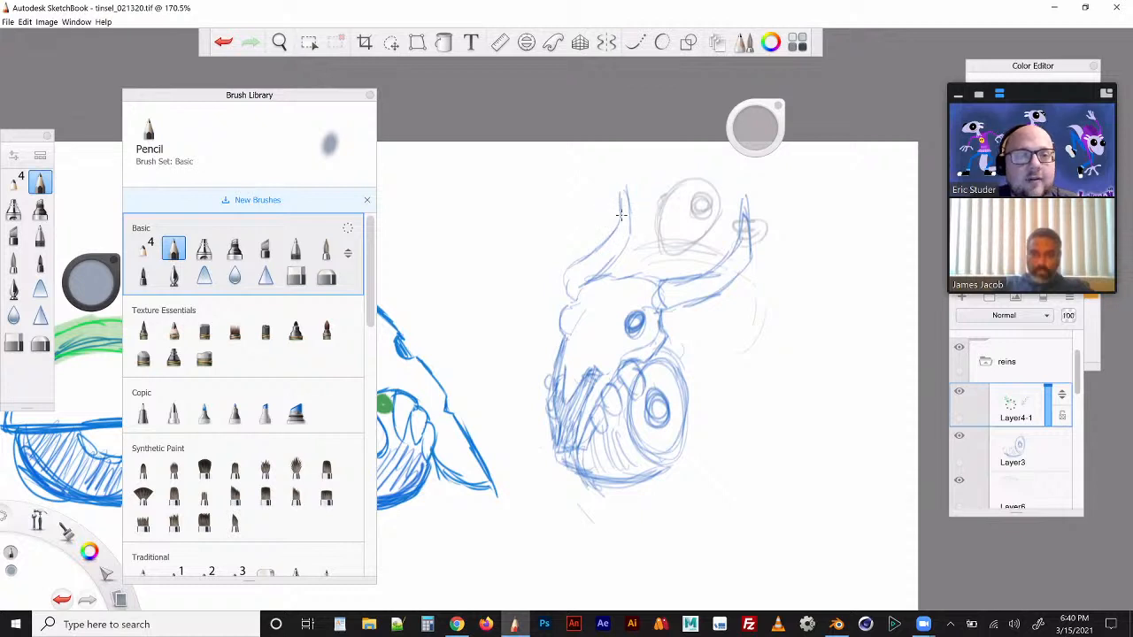
mouse_move(636, 215)
left_mouse_down()
mouse_move(627, 229)
mouse_move(634, 218)
left_mouse_up()
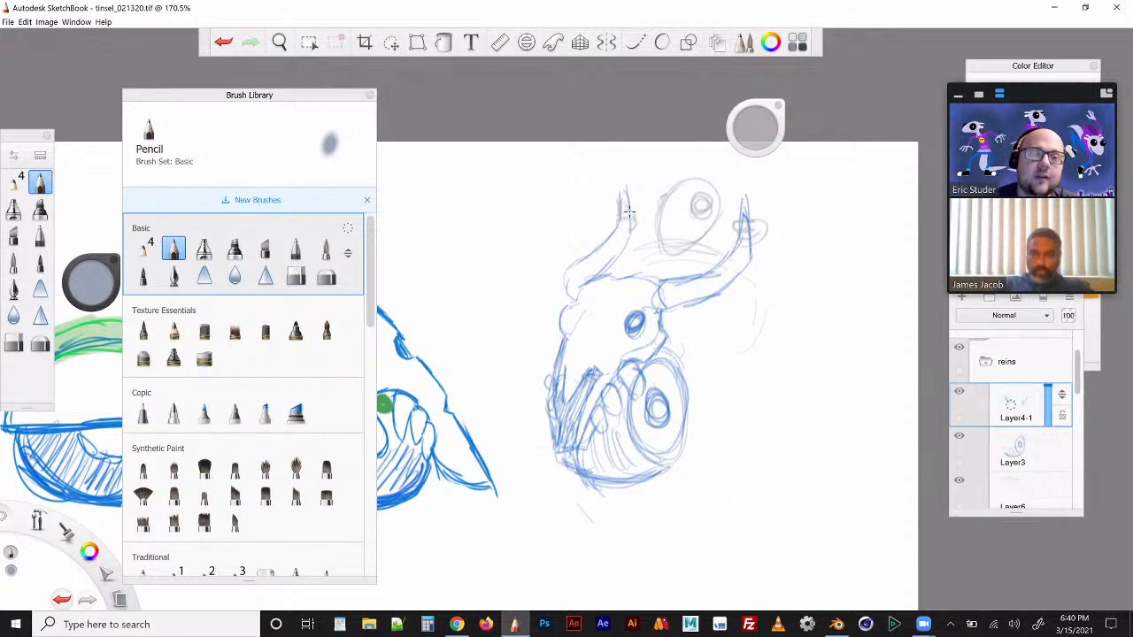
left_click_drag(753, 221, 761, 216)
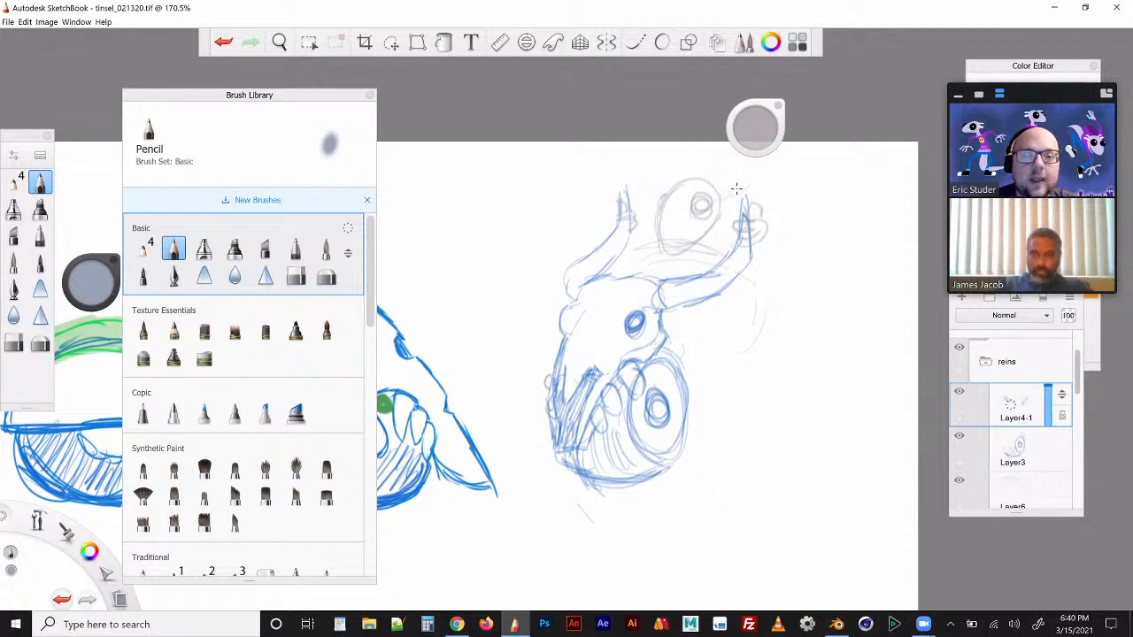
mouse_move(737, 189)
left_mouse_down()
mouse_move(814, 157)
mouse_move(744, 200)
left_mouse_up()
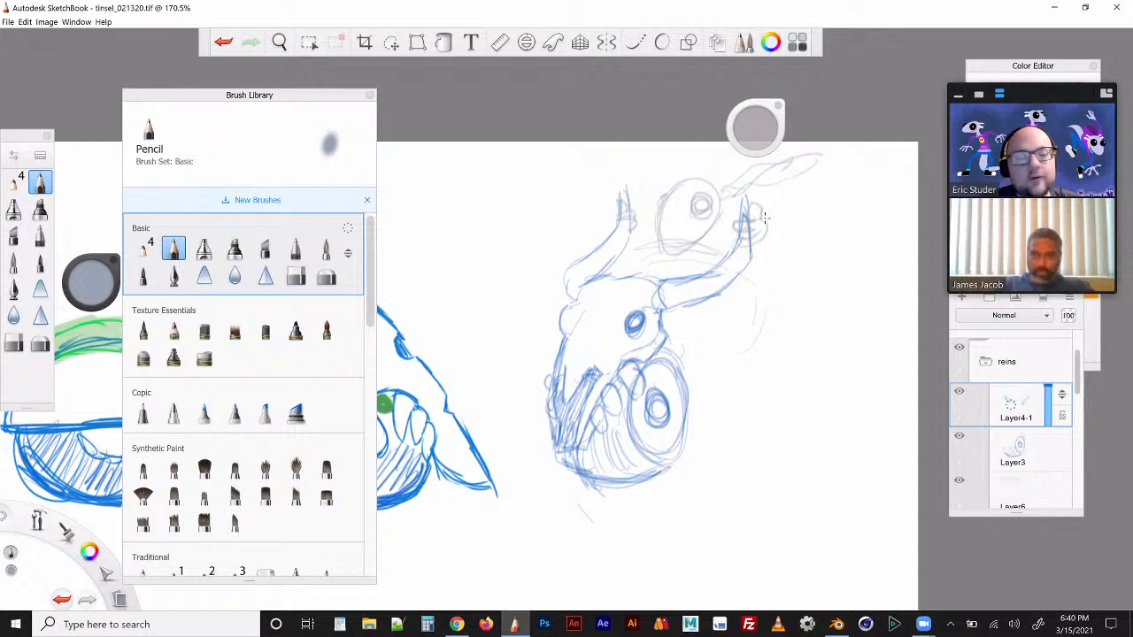
left_click_drag(804, 226, 752, 235)
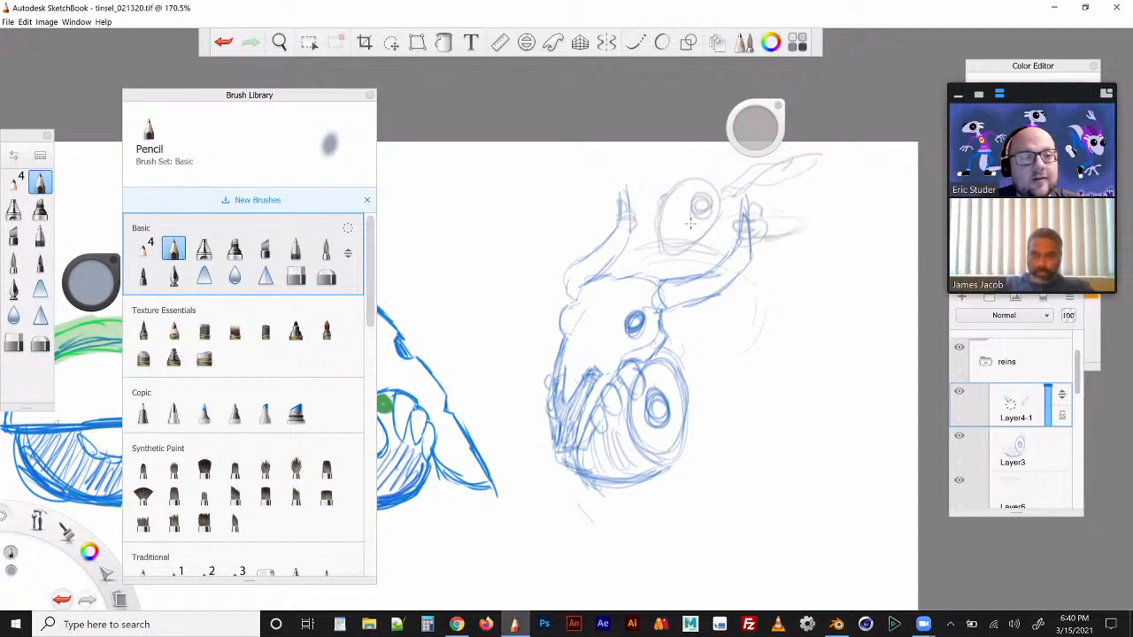
mouse_move(621, 217)
left_mouse_down()
mouse_move(613, 231)
mouse_move(636, 230)
left_mouse_up()
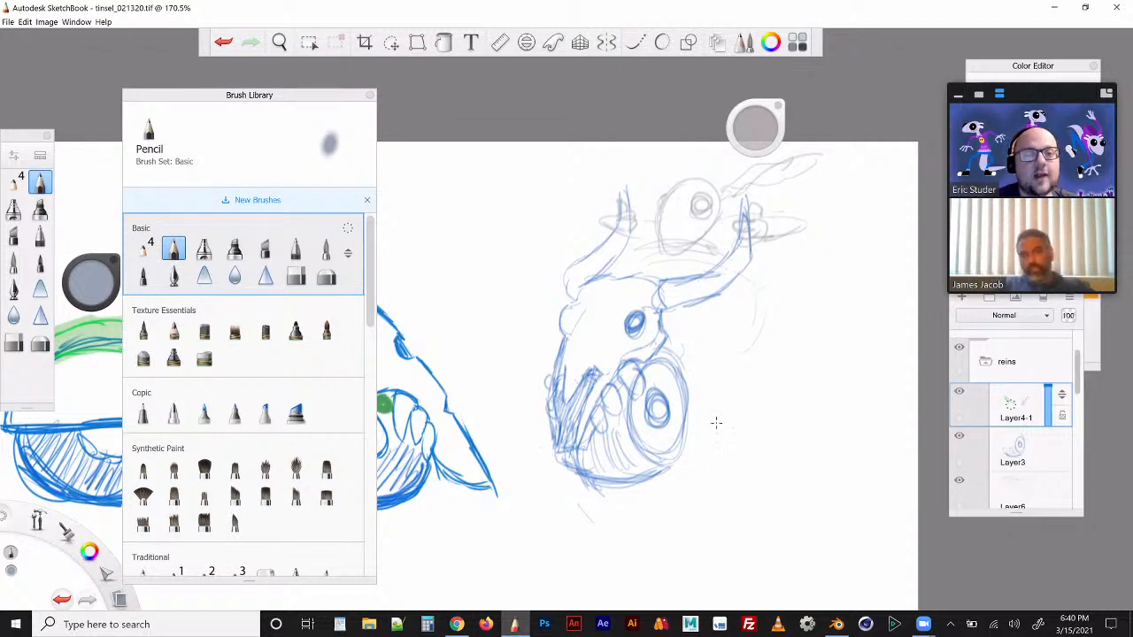
Step: Sketch the large curved contours of the motorcycle's body behind the skull and across the top of its crown
key("space")
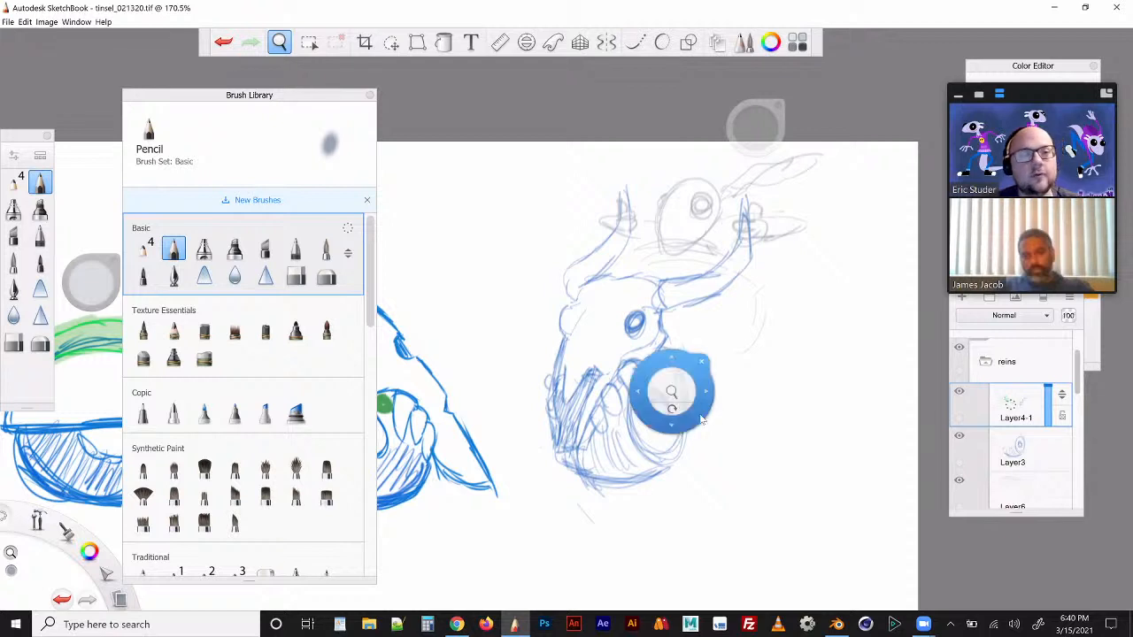
mouse_move(707, 416)
left_mouse_down()
mouse_move(751, 399)
mouse_move(556, 456)
left_mouse_up()
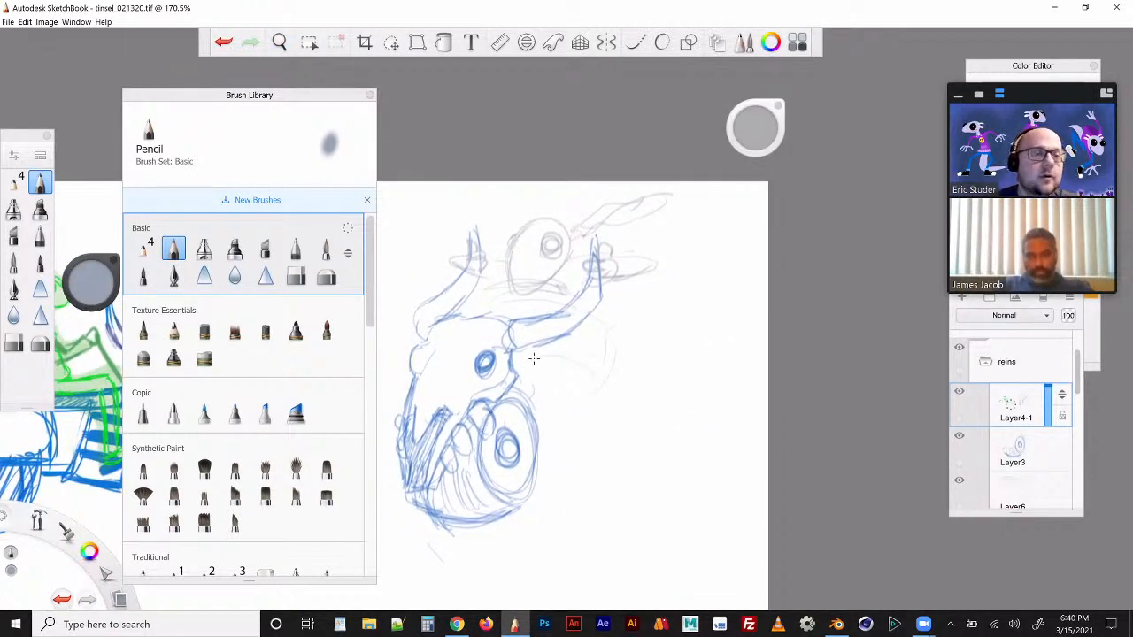
left_click_drag(524, 361, 576, 445)
left_click_drag(542, 320, 609, 409)
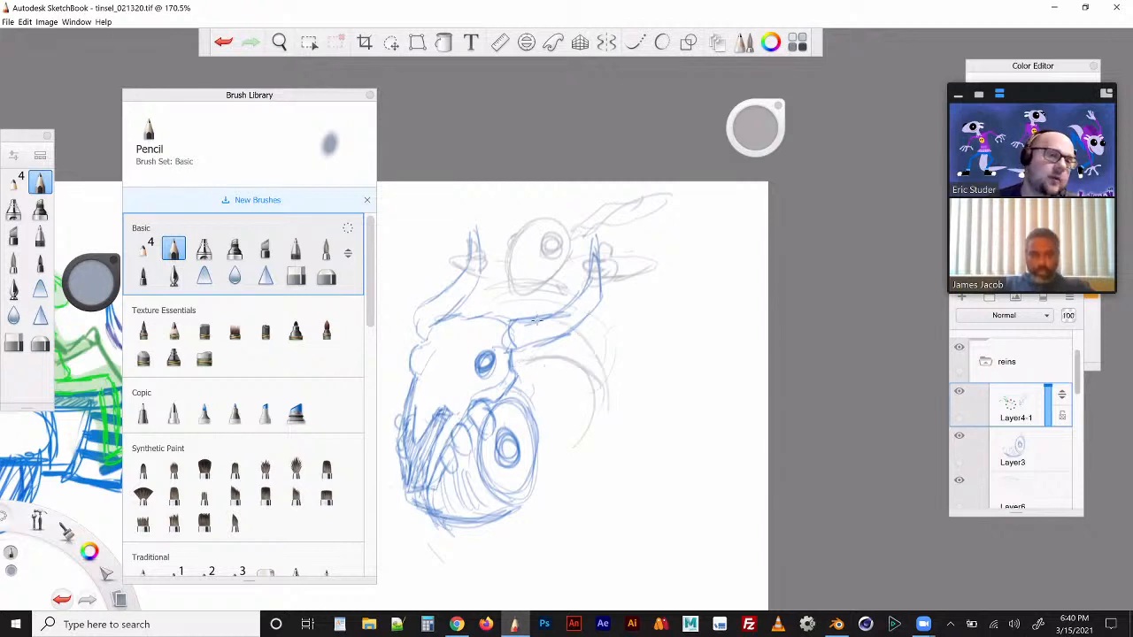
left_click_drag(502, 309, 533, 313)
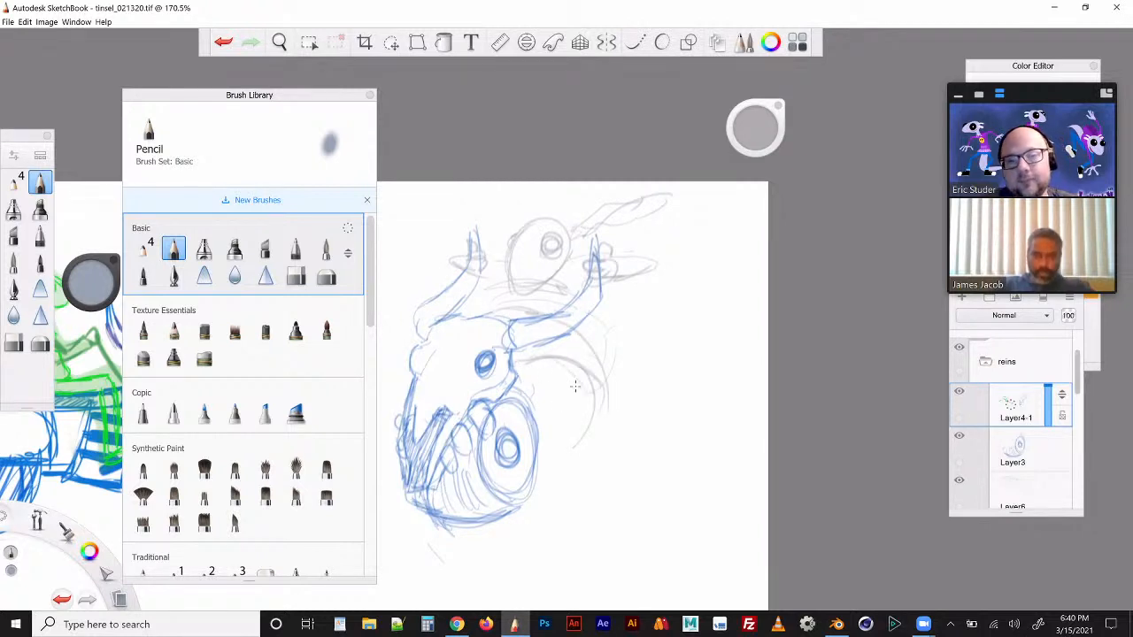
Step: Reinforce the inner curve of the body behind the front wheel and shade the rounded band with repeated strokes
left_click_drag(575, 386, 561, 429)
left_click_drag(584, 389, 527, 356)
left_click_drag(561, 429, 541, 440)
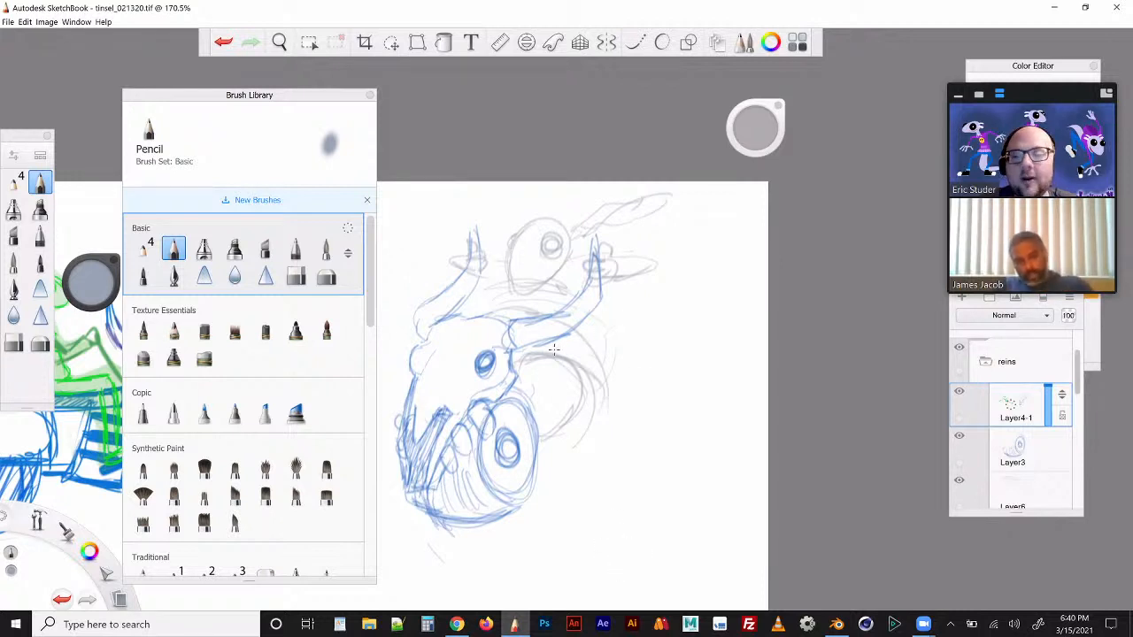
mouse_move(558, 352)
left_mouse_down()
mouse_move(579, 400)
mouse_move(559, 437)
left_mouse_up()
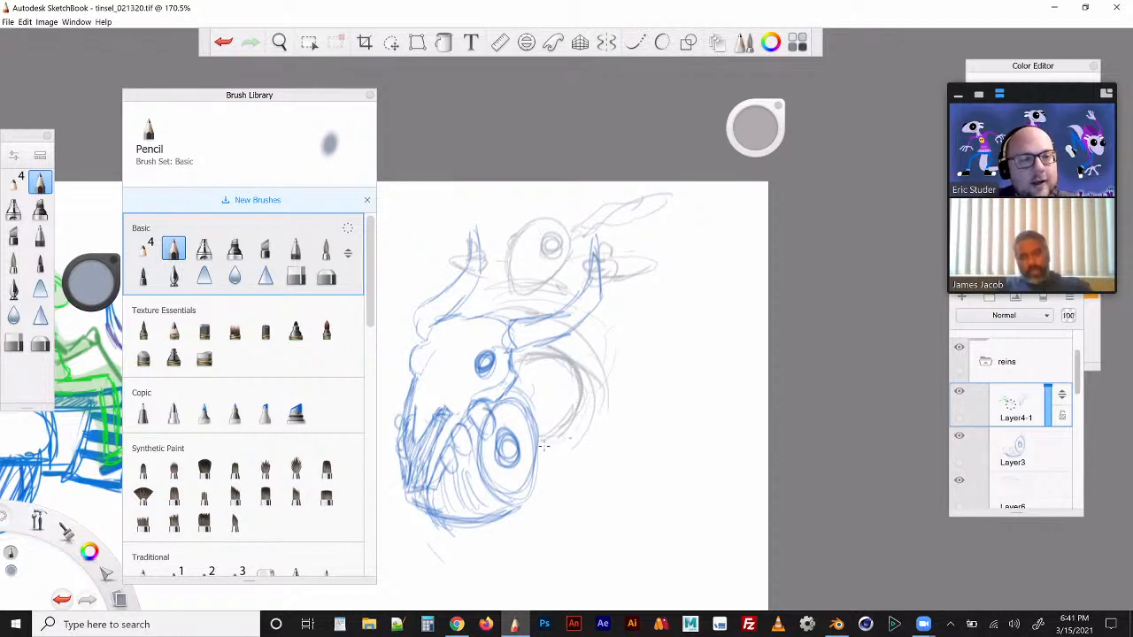
left_click_drag(555, 437, 577, 420)
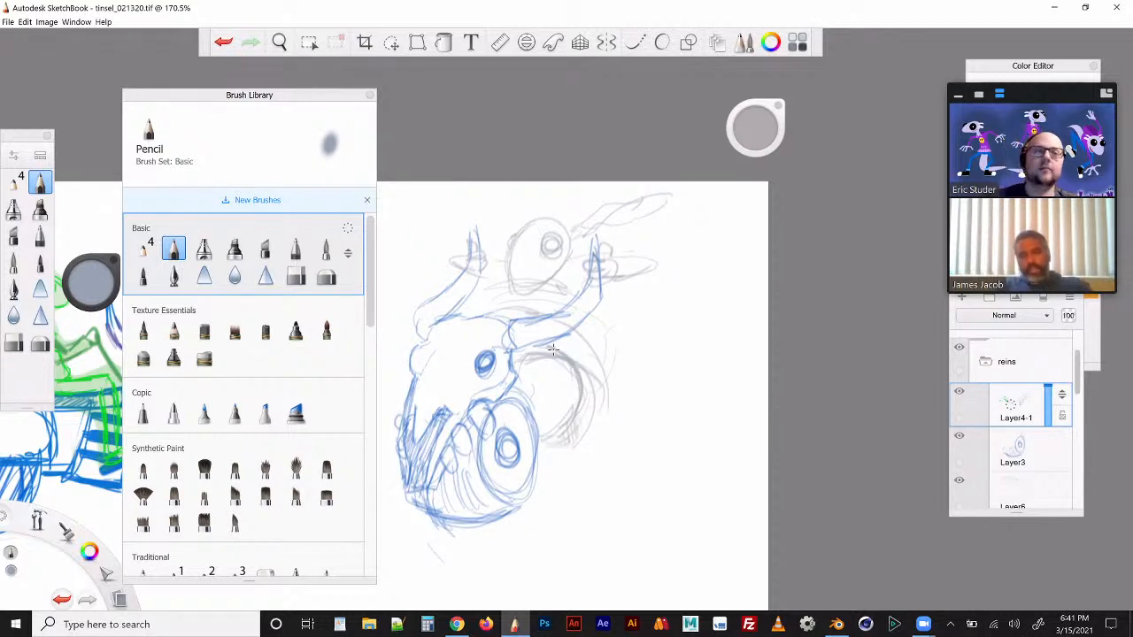
mouse_move(575, 334)
left_mouse_down()
mouse_move(593, 416)
mouse_move(596, 404)
left_mouse_up()
left_click_drag(591, 363, 604, 432)
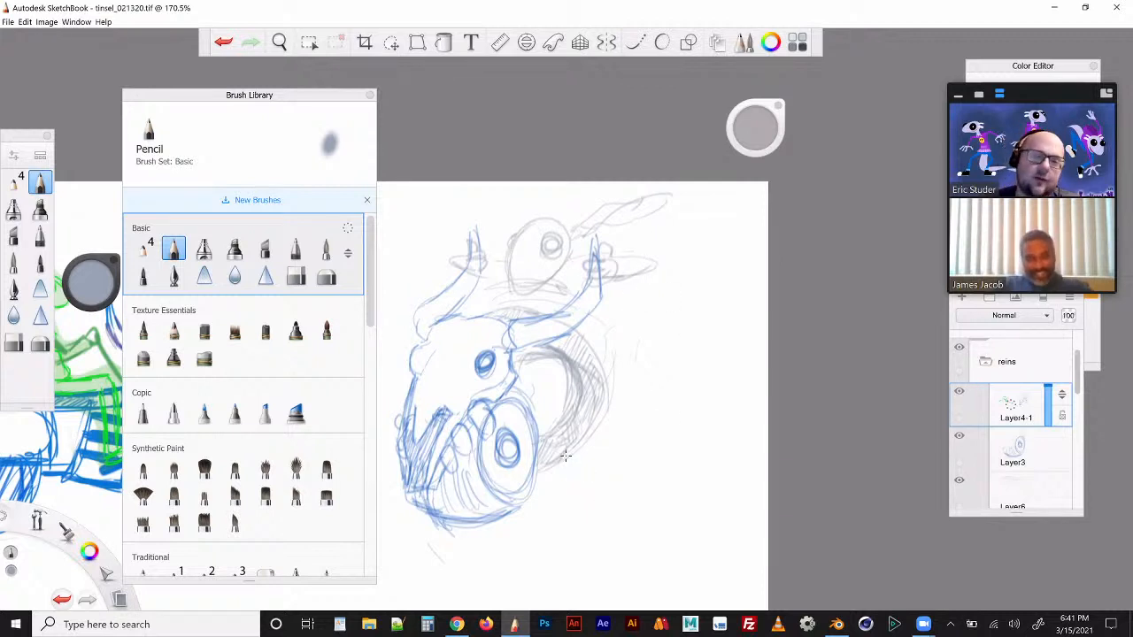
Step: Extend the body backward with side contours and sketch an oval rear wheel with an inner ring and shaded lower edge
mouse_move(556, 469)
left_mouse_down()
mouse_move(602, 420)
mouse_move(666, 303)
left_mouse_up()
left_click_drag(474, 316, 531, 299)
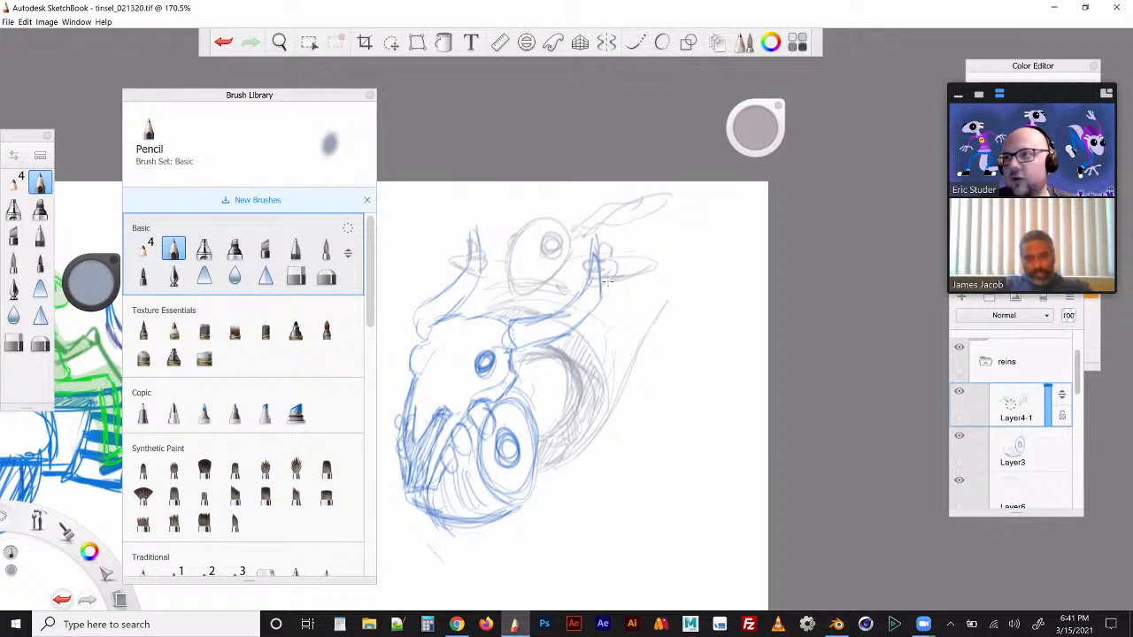
mouse_move(611, 276)
left_mouse_down()
mouse_move(665, 301)
mouse_move(671, 316)
mouse_move(649, 359)
left_mouse_up()
mouse_move(662, 304)
left_mouse_down()
mouse_move(687, 341)
mouse_move(676, 292)
mouse_move(655, 350)
mouse_move(653, 337)
left_mouse_up()
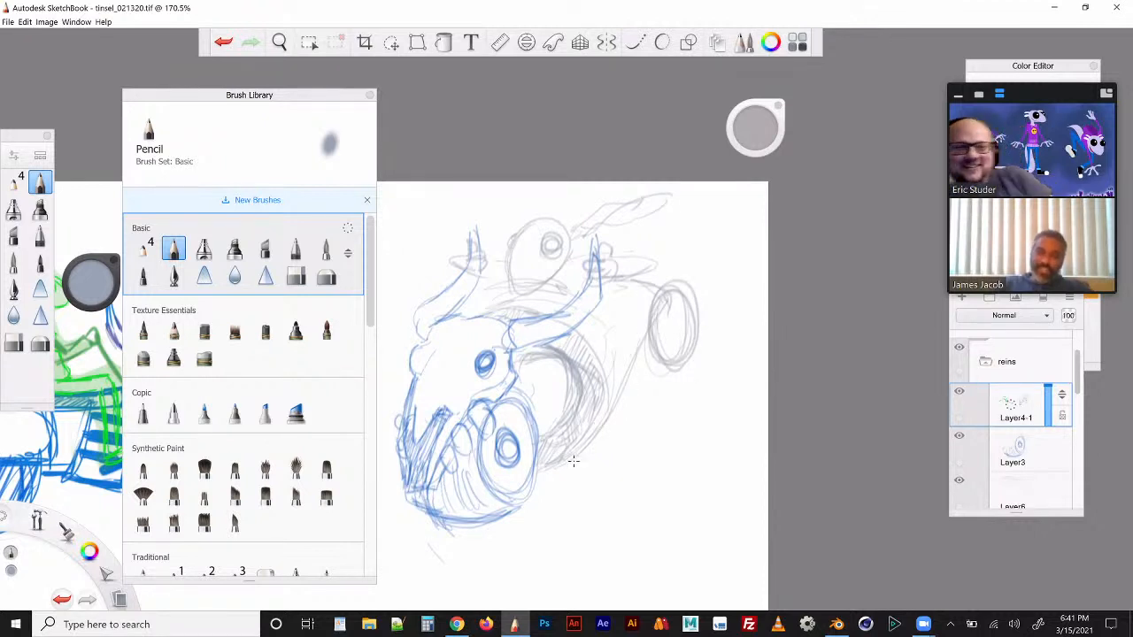
left_click_drag(580, 462, 558, 468)
mouse_move(621, 399)
left_mouse_down()
mouse_move(617, 430)
mouse_move(632, 334)
mouse_move(600, 312)
mouse_move(641, 406)
mouse_move(665, 325)
mouse_move(663, 362)
mouse_move(687, 350)
mouse_move(656, 366)
mouse_move(681, 365)
mouse_move(660, 377)
left_mouse_up()
key("space")
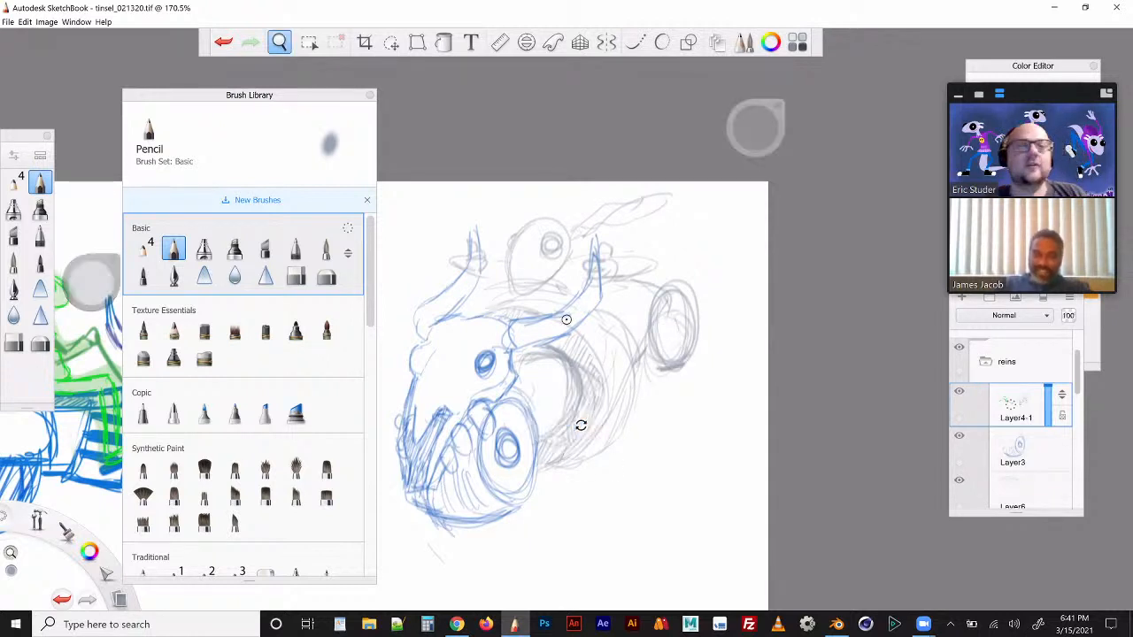
left_click_drag(581, 425, 580, 426)
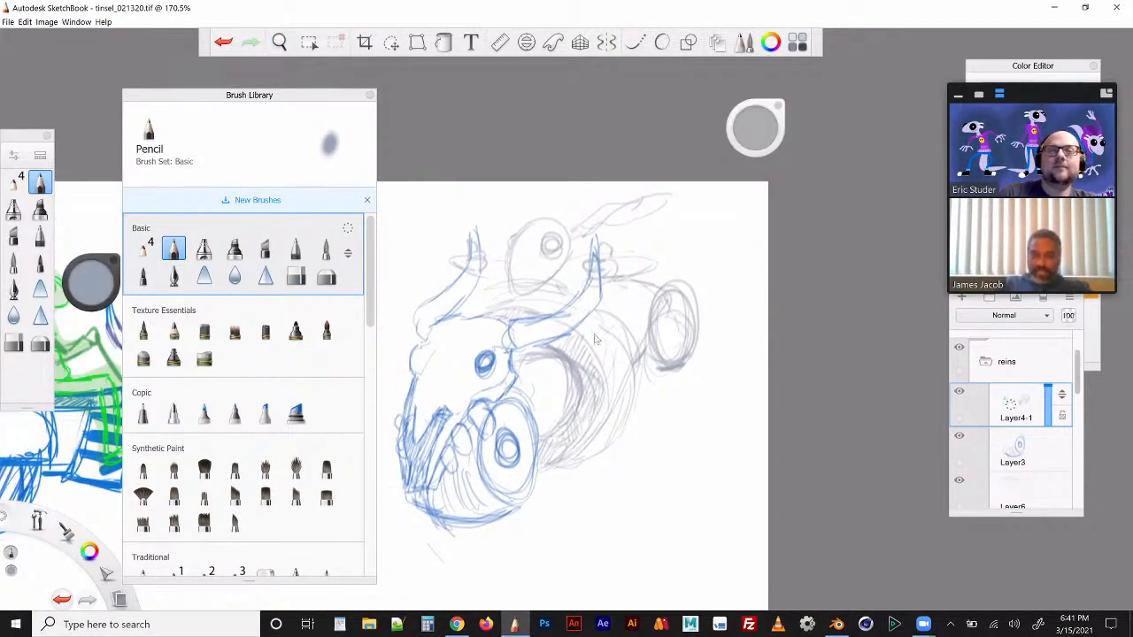
key("space")
left_click_drag(604, 319, 714, 481)
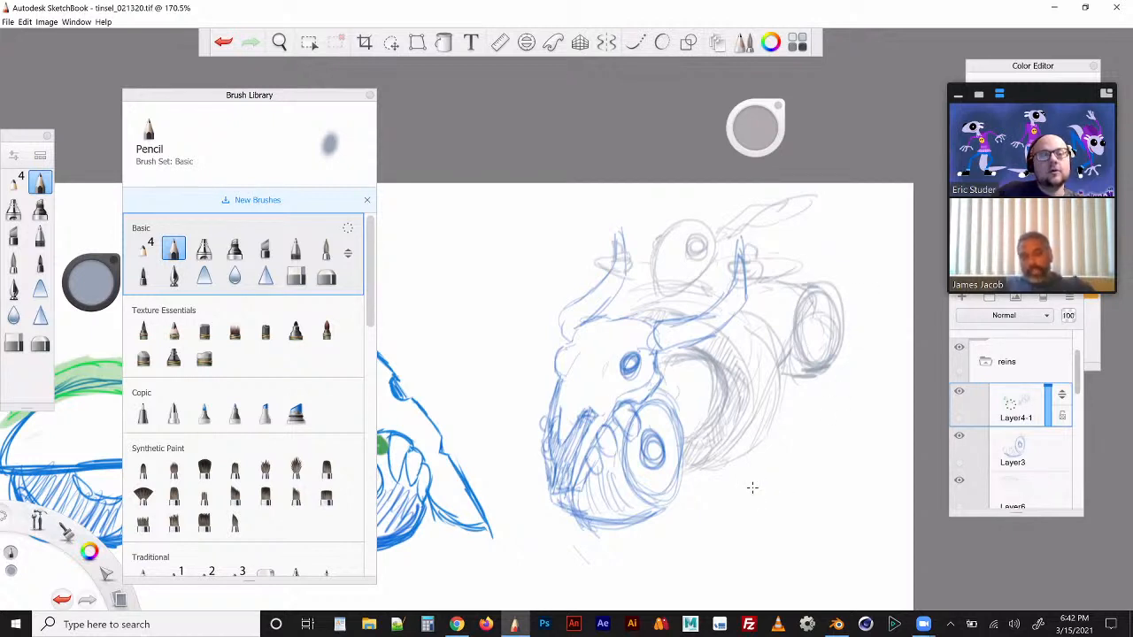
mouse_move(811, 306)
left_mouse_down()
mouse_move(825, 283)
mouse_move(822, 368)
mouse_move(794, 332)
left_mouse_up()
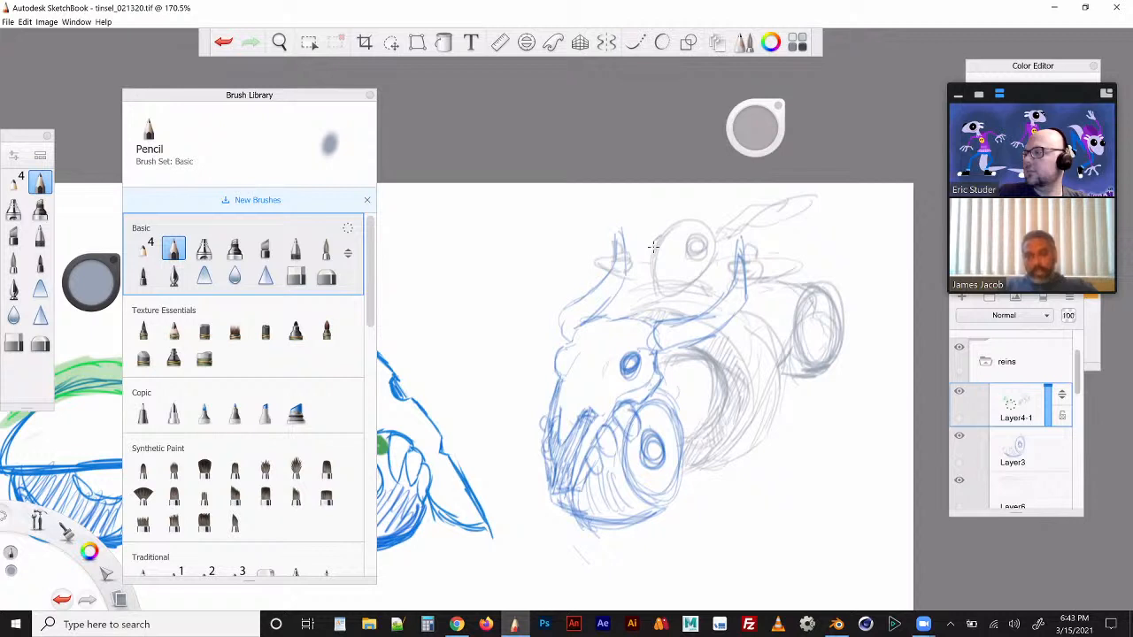
Step: Darken the outline of the rider's head and eye above the skull and add a small bump for the far eye
mouse_move(657, 241)
left_mouse_down()
mouse_move(697, 245)
mouse_move(657, 251)
mouse_move(662, 282)
left_mouse_up()
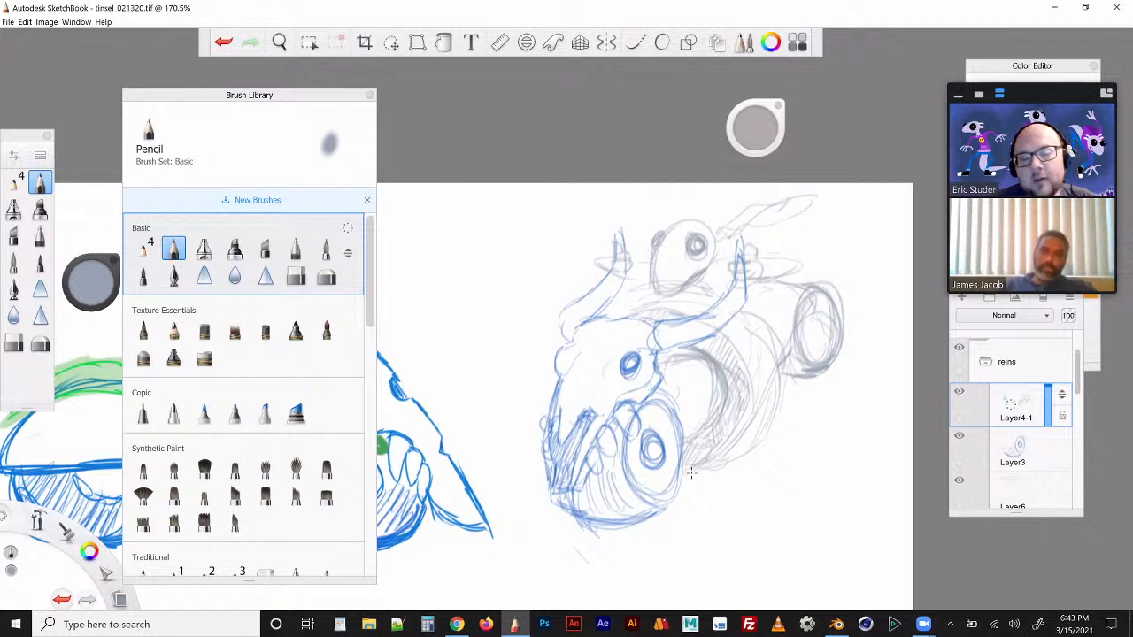
Step: Erase the rider's head, ears and hands from around the skull's horns with the transparent pencil
key("space")
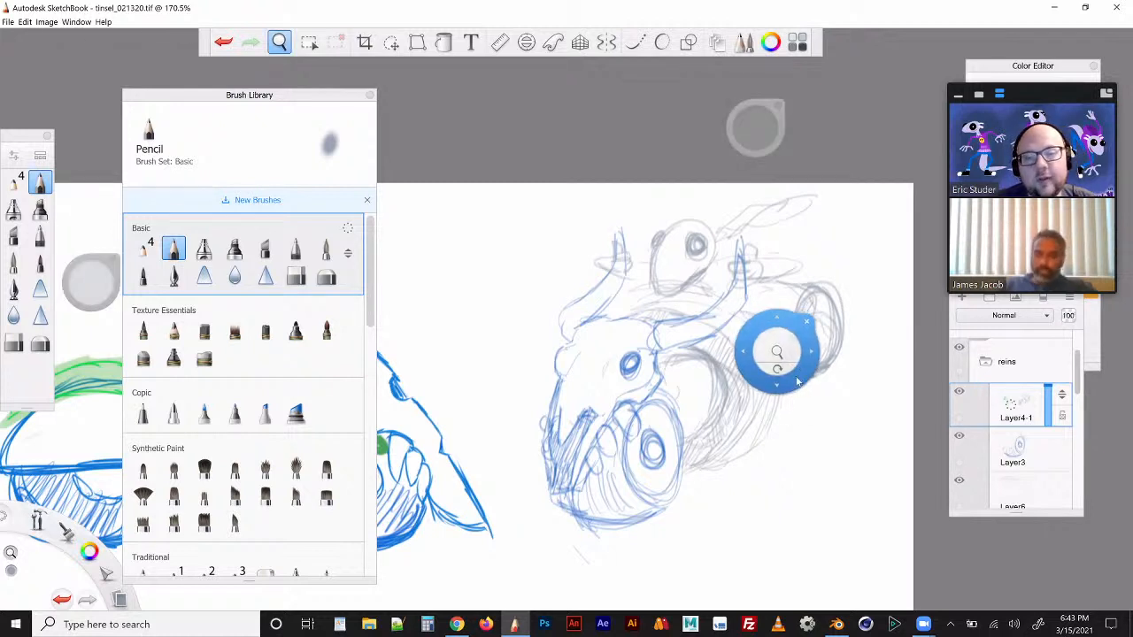
left_click_drag(786, 350, 784, 354)
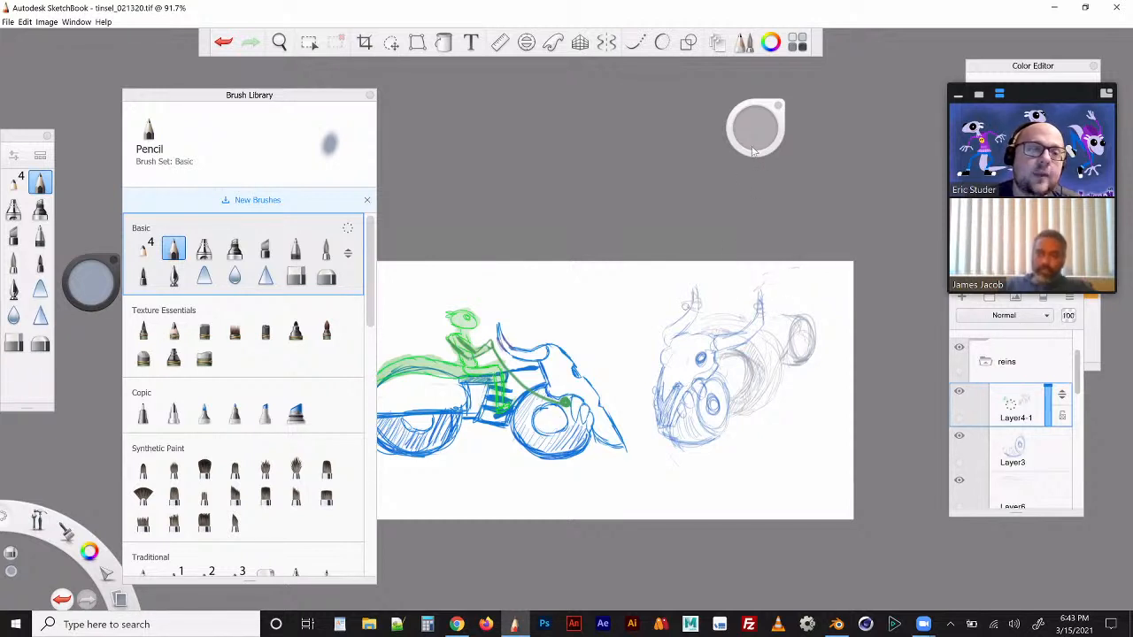
left_click_drag(755, 136, 755, 123)
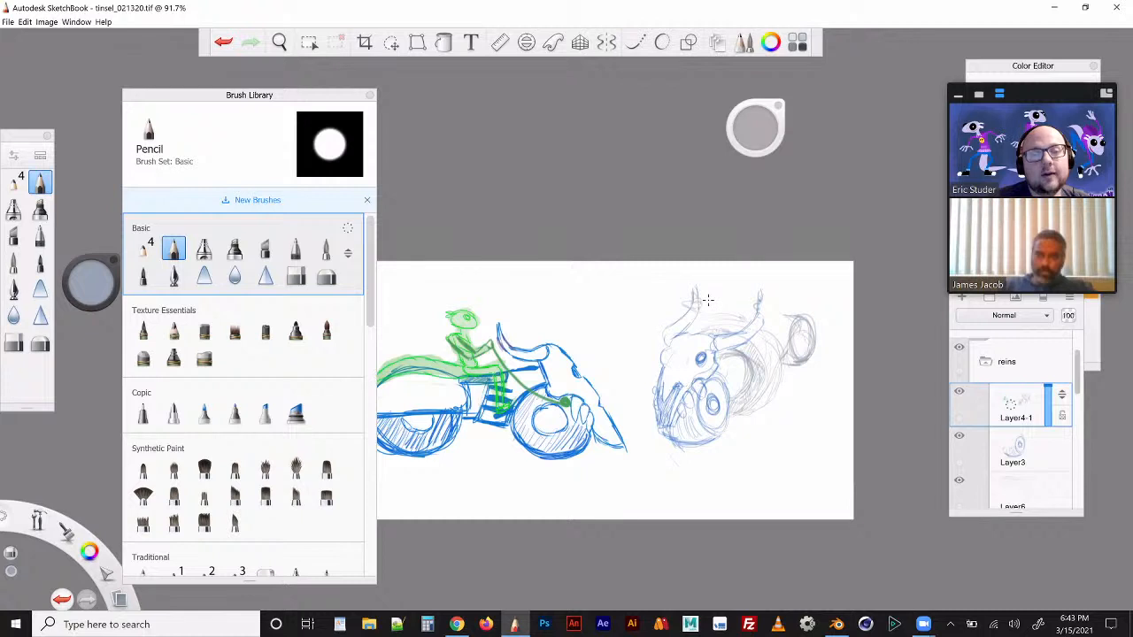
left_click_drag(760, 122, 762, 125)
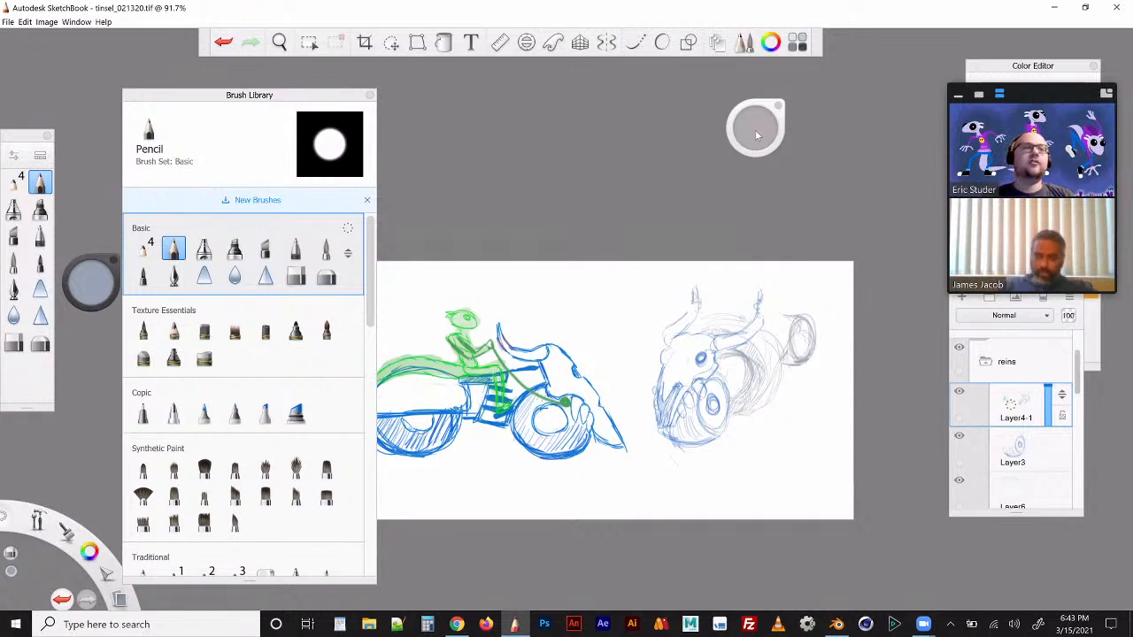
left_click_drag(758, 132, 755, 132)
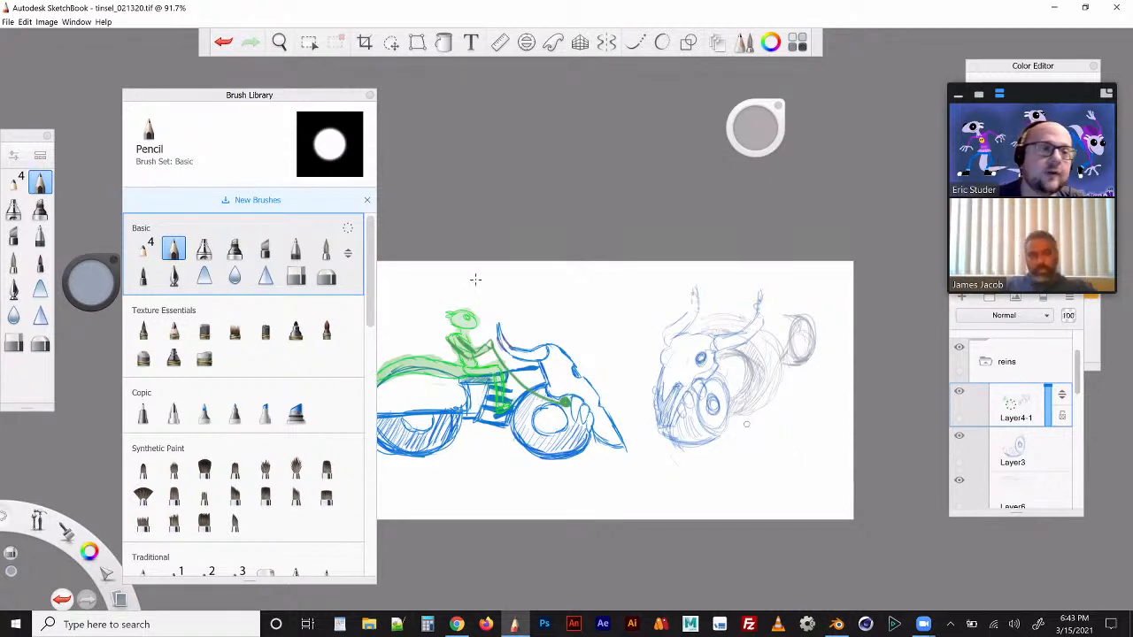
Step: Choose a stronger blue, then outline the body behind the skull and shade its top surface between the horns
left_click(91, 292)
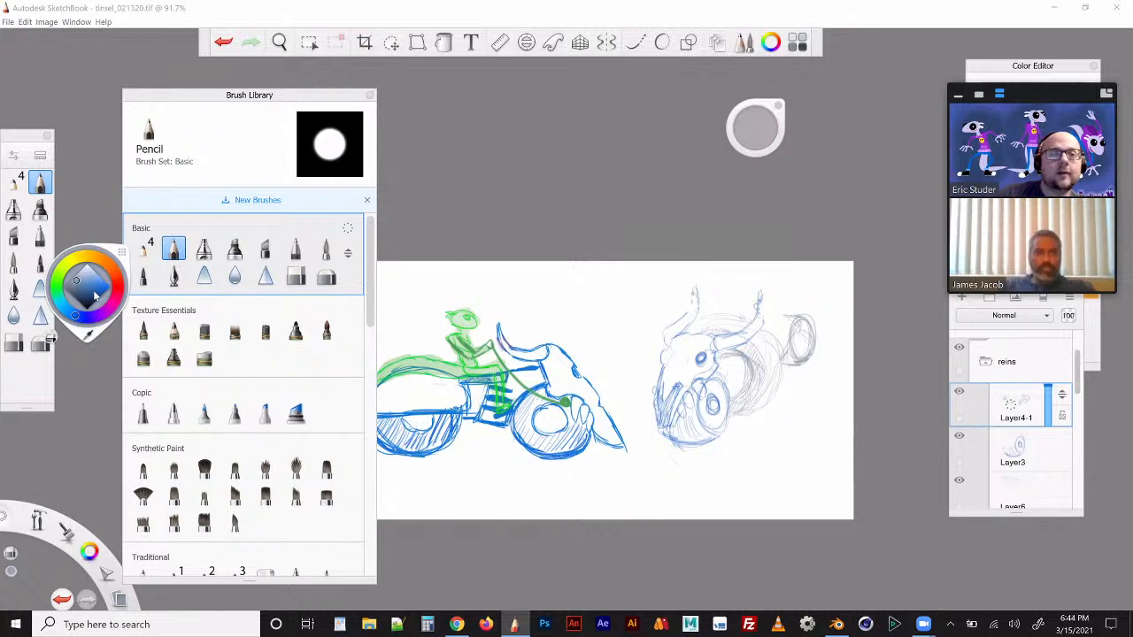
left_click(93, 292)
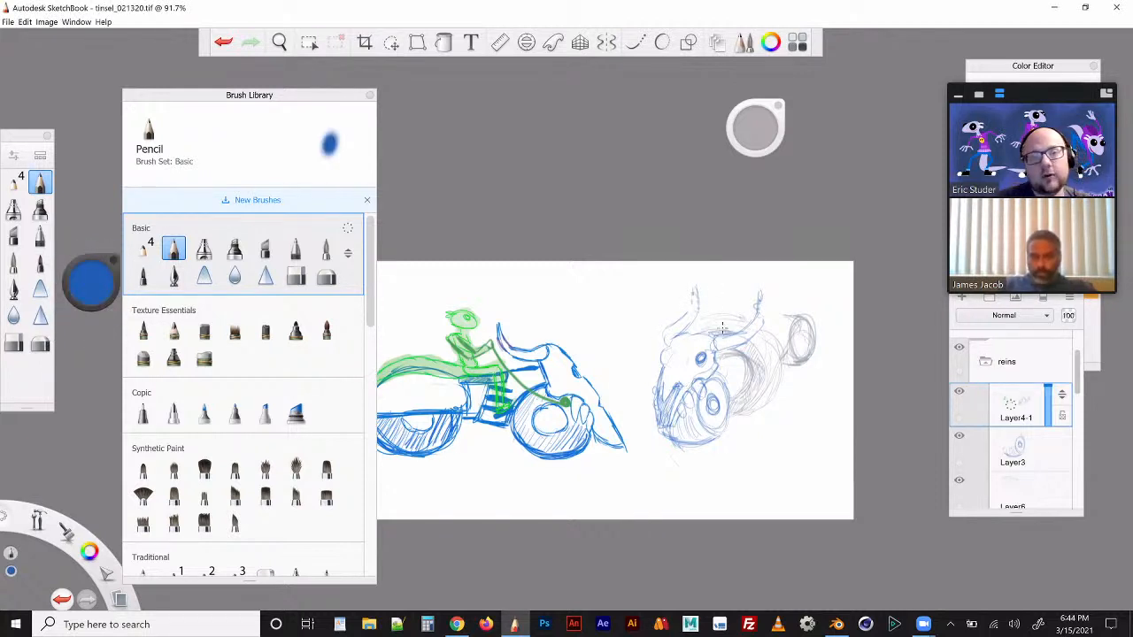
mouse_move(761, 372)
left_mouse_down()
mouse_move(760, 347)
mouse_move(760, 412)
mouse_move(736, 412)
mouse_move(781, 371)
mouse_move(784, 398)
mouse_move(775, 359)
mouse_move(743, 323)
left_mouse_up()
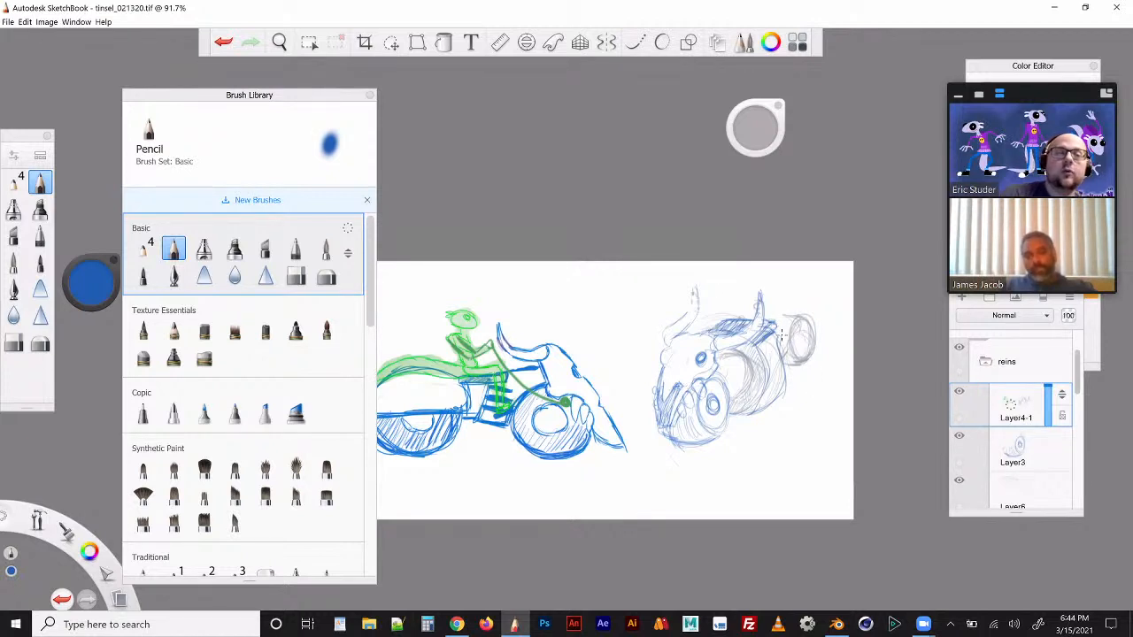
Step: Sketch the pointed rear bodywork over the back wheel and hatch the rounded body band behind the front wheel
mouse_move(782, 334)
left_mouse_down()
mouse_move(817, 314)
mouse_move(780, 313)
mouse_move(820, 316)
left_mouse_up()
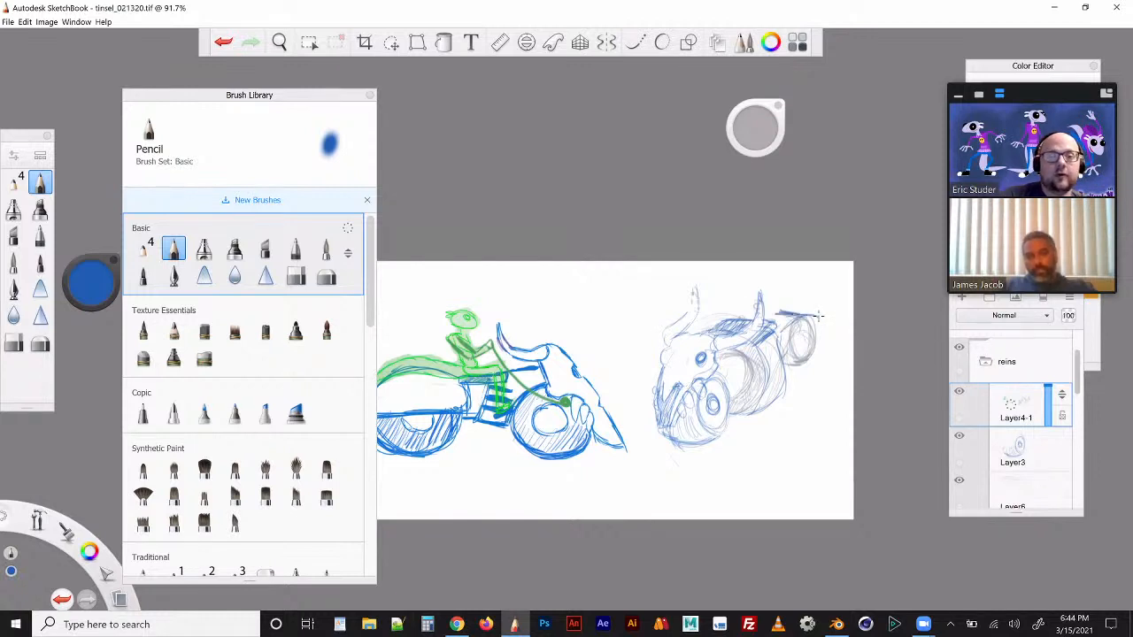
left_click_drag(749, 324, 757, 309)
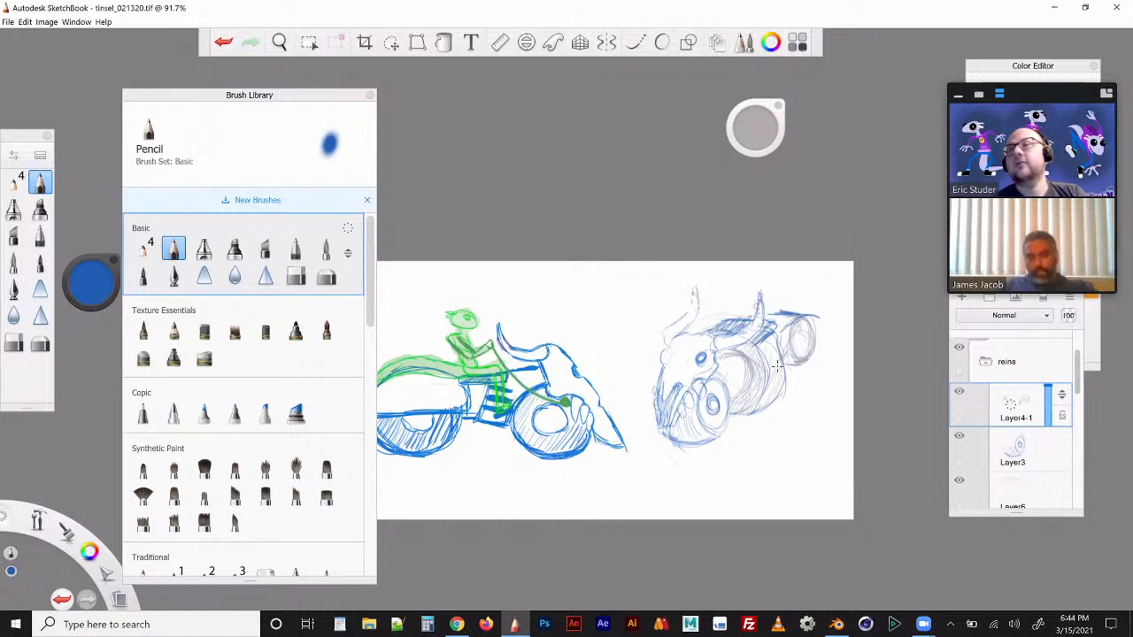
left_click_drag(789, 364, 816, 321)
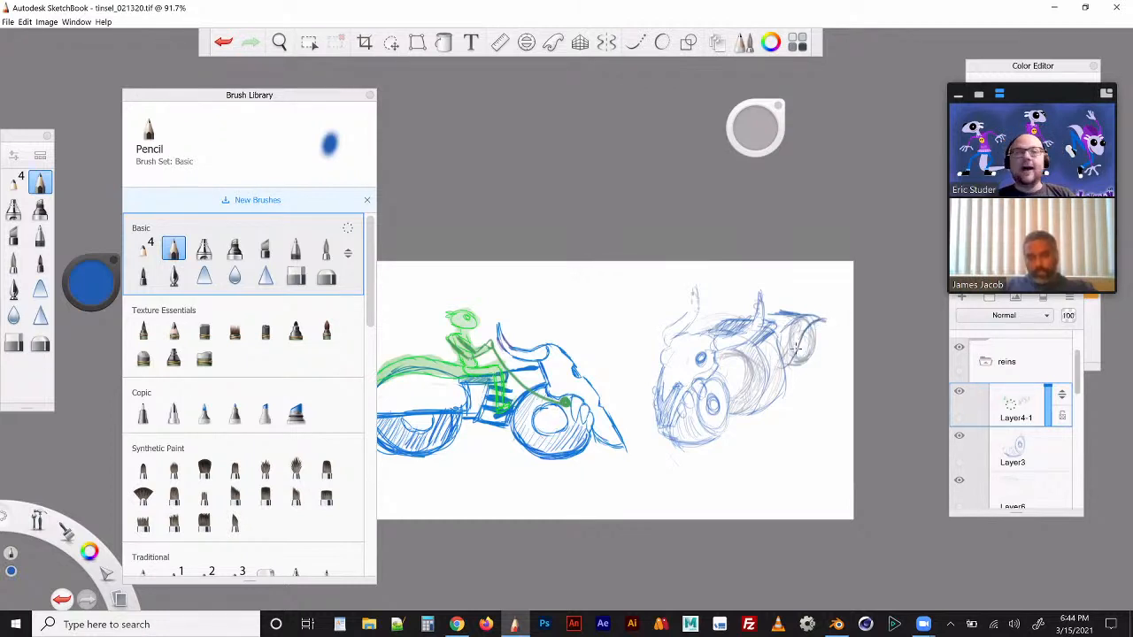
left_click_drag(783, 353, 800, 320)
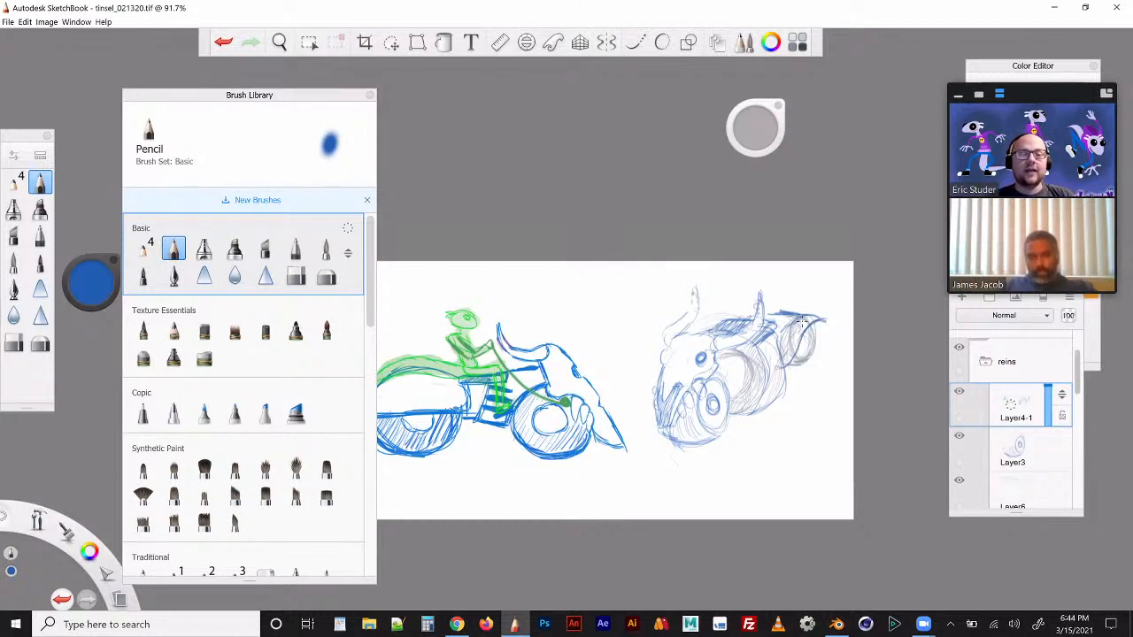
left_click_drag(788, 361, 818, 316)
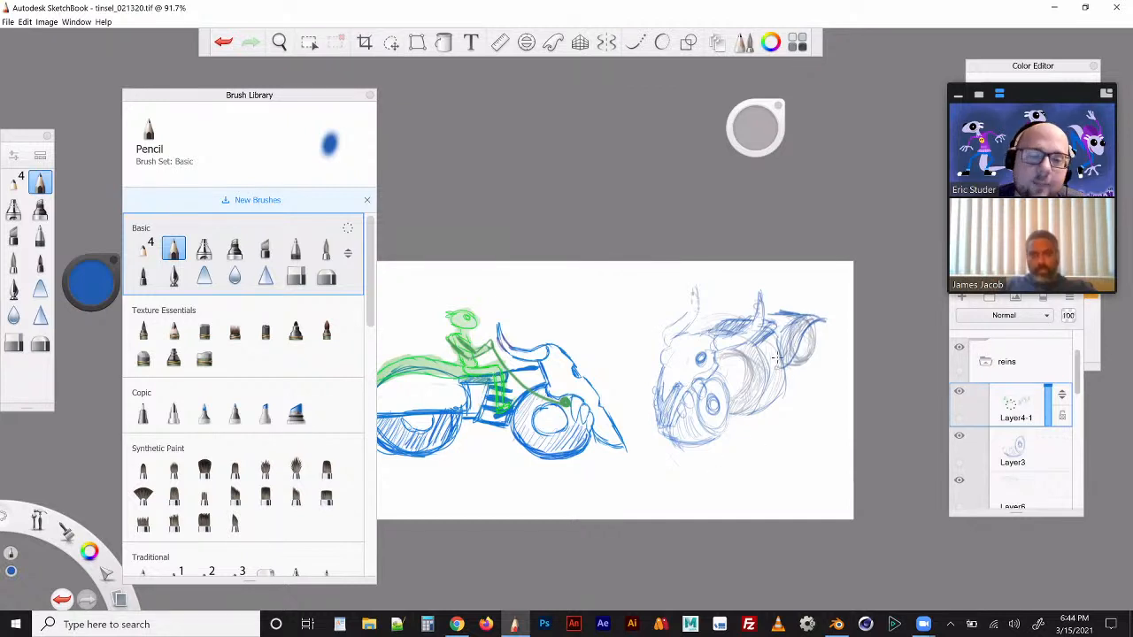
mouse_move(757, 347)
left_mouse_down()
mouse_move(770, 389)
mouse_move(736, 415)
left_mouse_up()
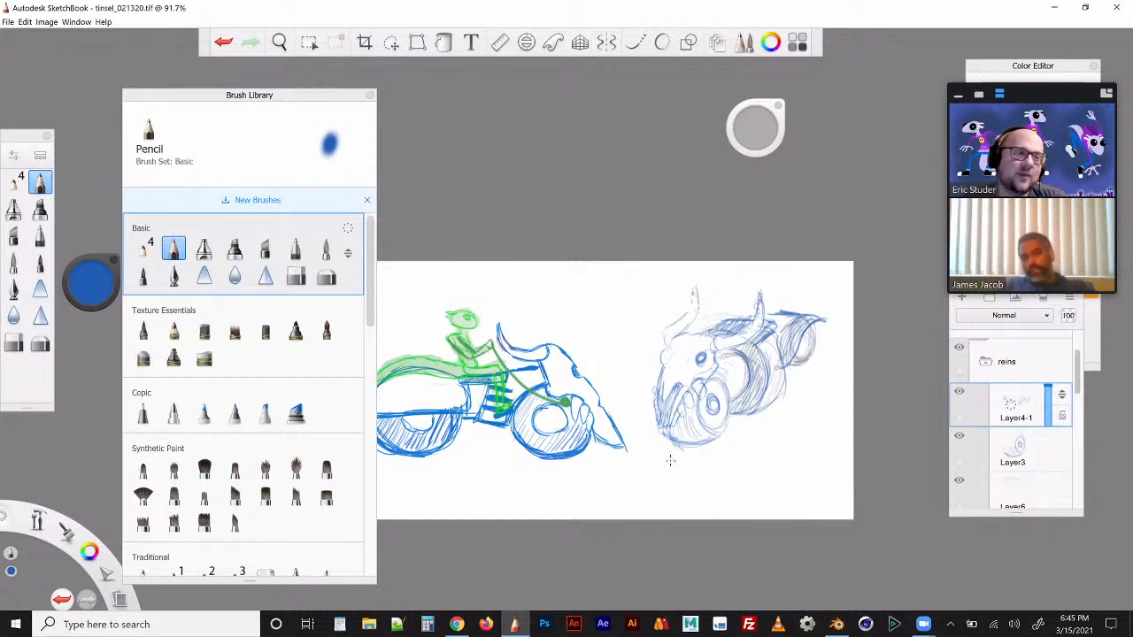
Step: On Layer3, draw receding perspective ground lines beside the wheels and reinforce the front wheel's underside and the far horn
left_click(979, 437)
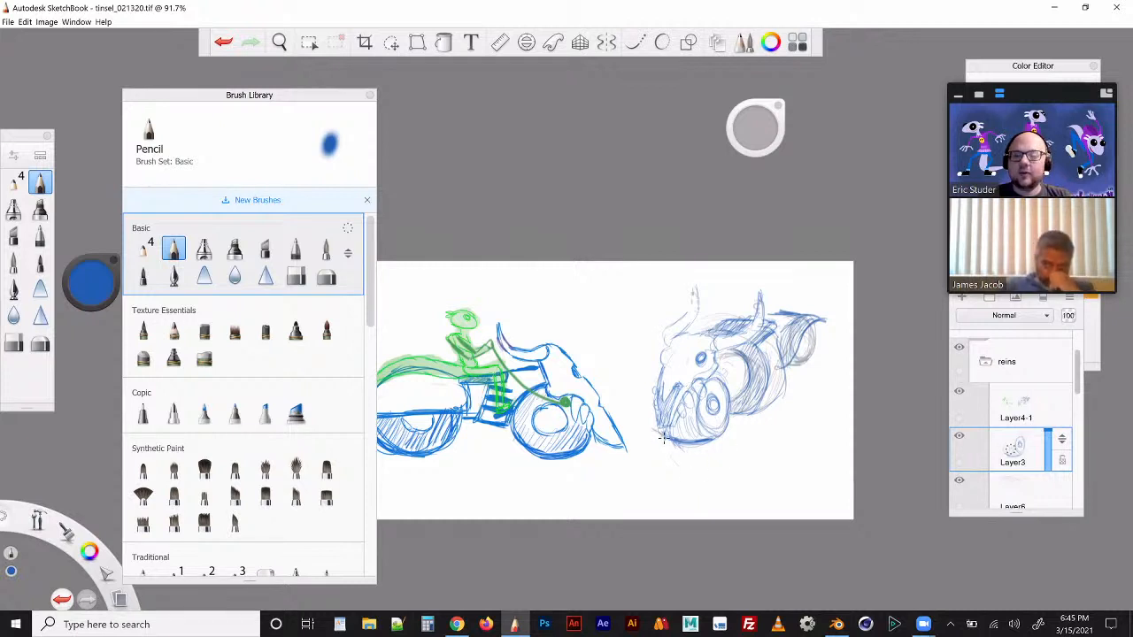
left_click_drag(754, 423, 845, 369)
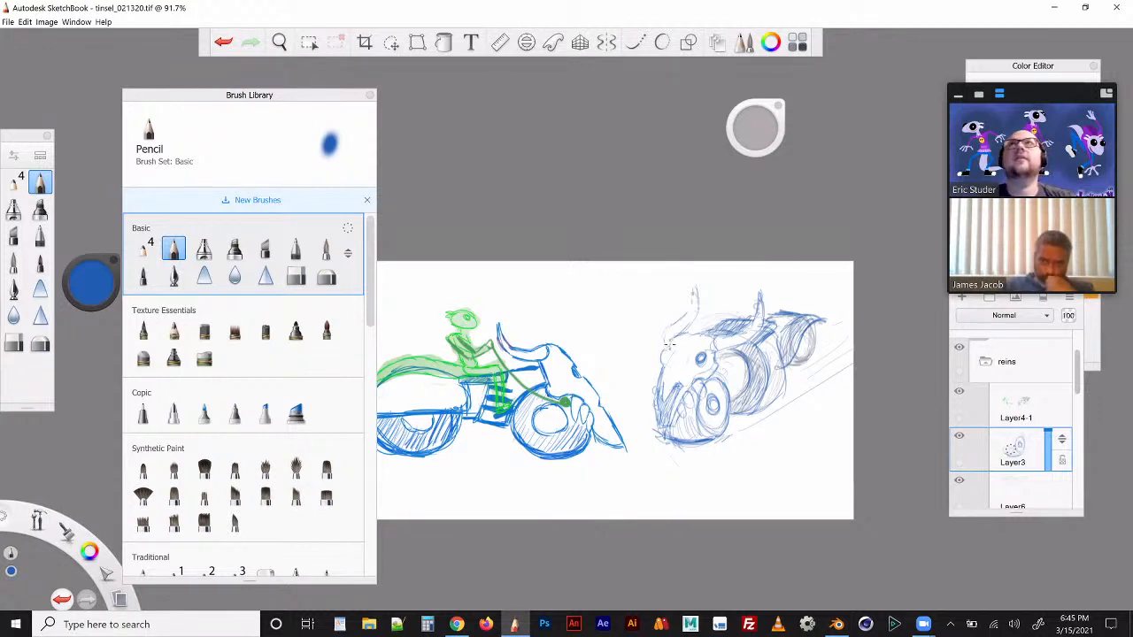
mouse_move(669, 329)
left_mouse_down()
mouse_move(690, 314)
mouse_move(694, 286)
mouse_move(699, 306)
left_mouse_up()
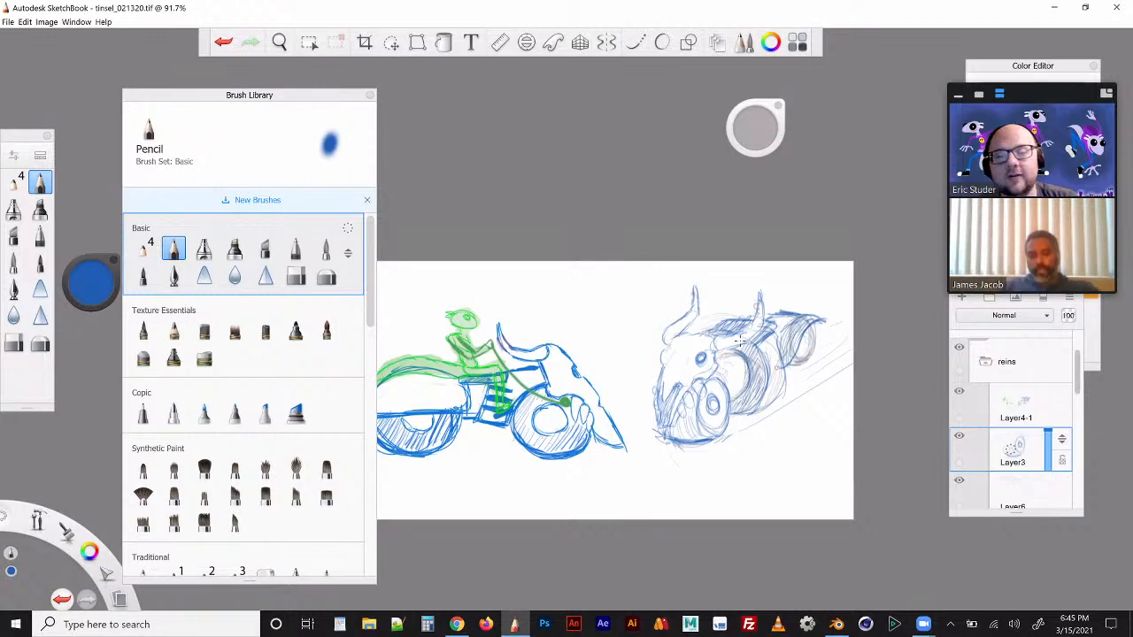
Step: On Layer4-1, darken the shading on the body's top between the horns and behind the near horn
key("space")
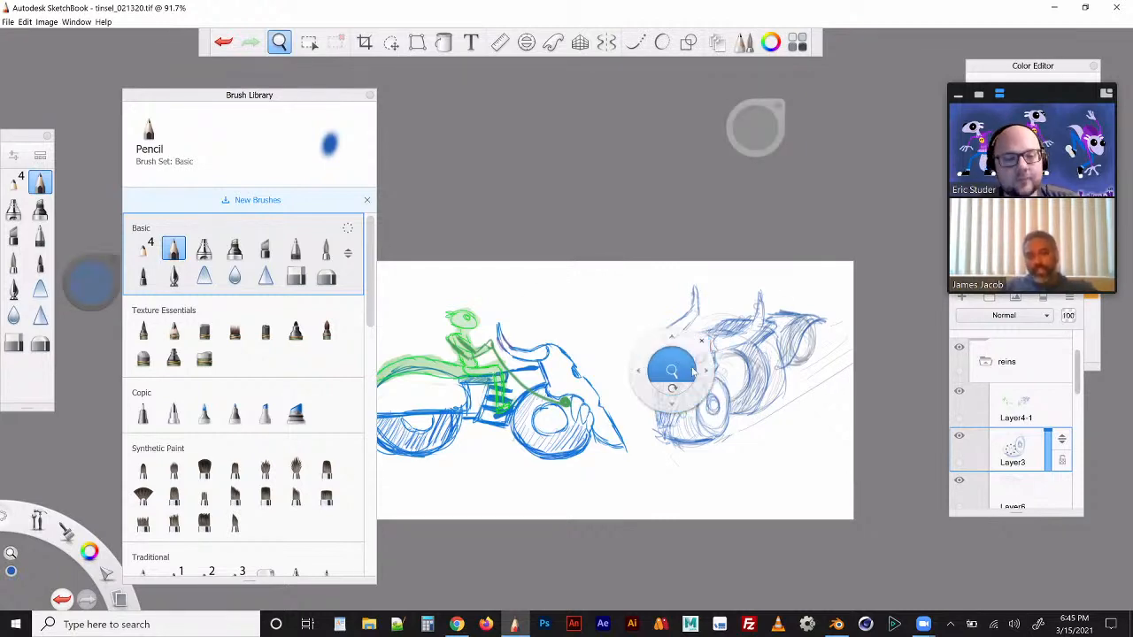
left_click_drag(686, 368, 722, 356)
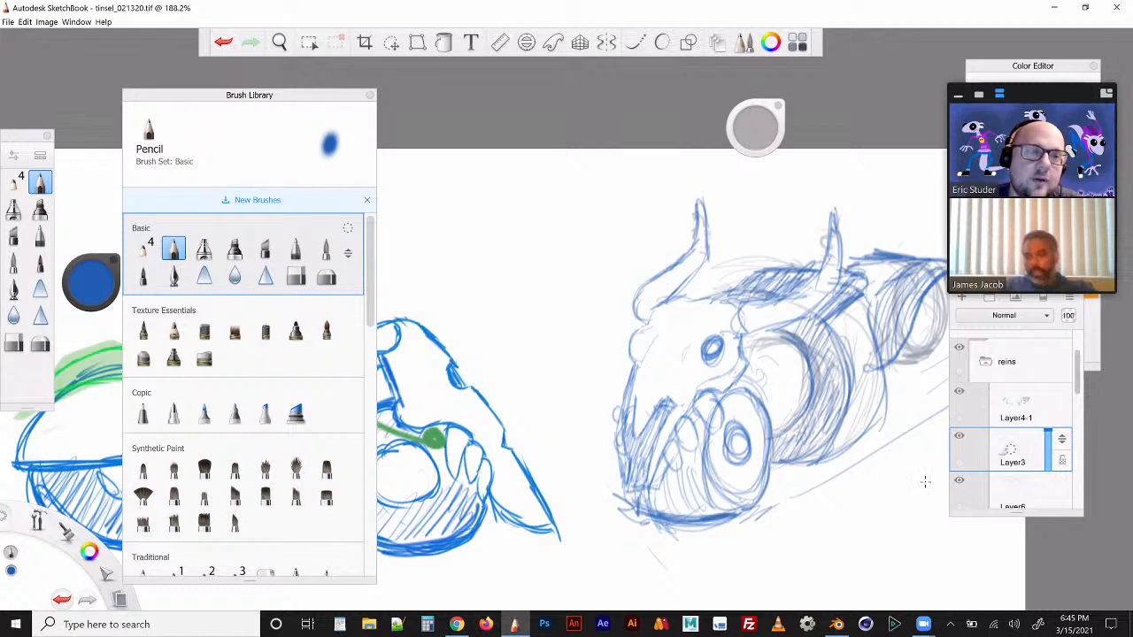
left_click(1035, 405)
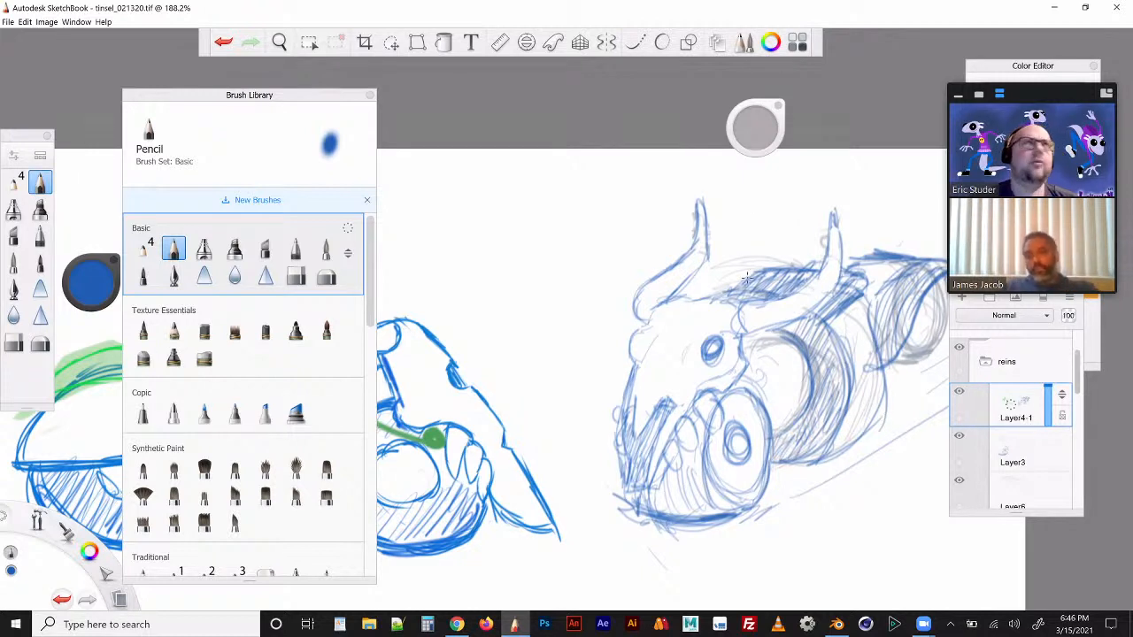
mouse_move(734, 289)
left_mouse_down()
mouse_move(787, 266)
mouse_move(766, 277)
mouse_move(797, 274)
left_mouse_up()
mouse_move(830, 311)
left_mouse_down()
mouse_move(855, 298)
mouse_move(859, 276)
left_mouse_up()
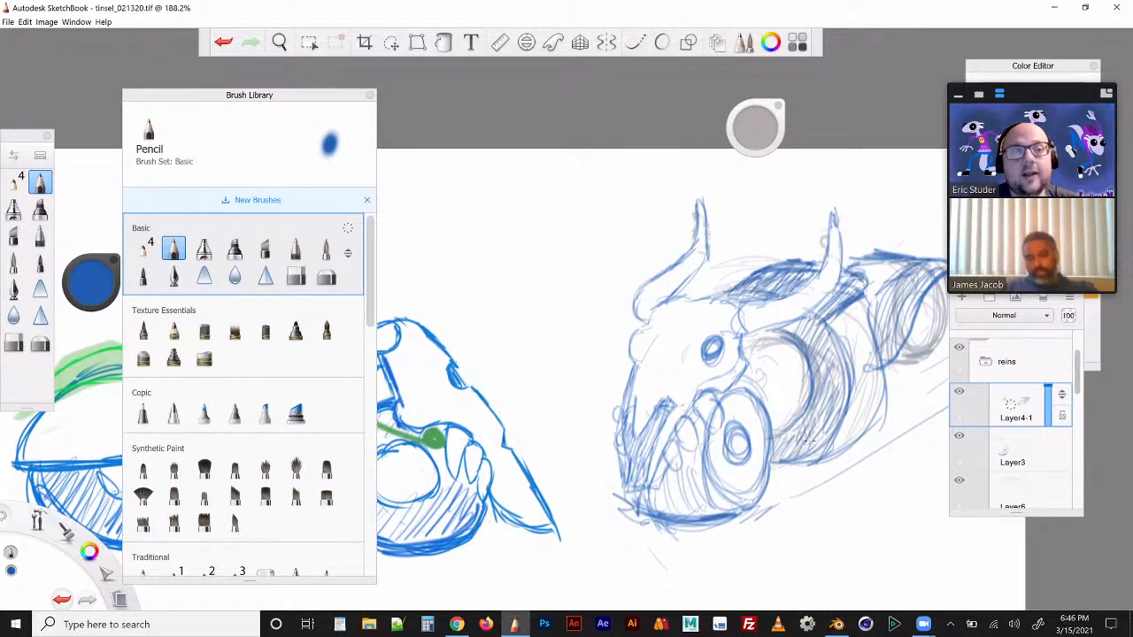
key("space")
left_click_drag(820, 401, 821, 401)
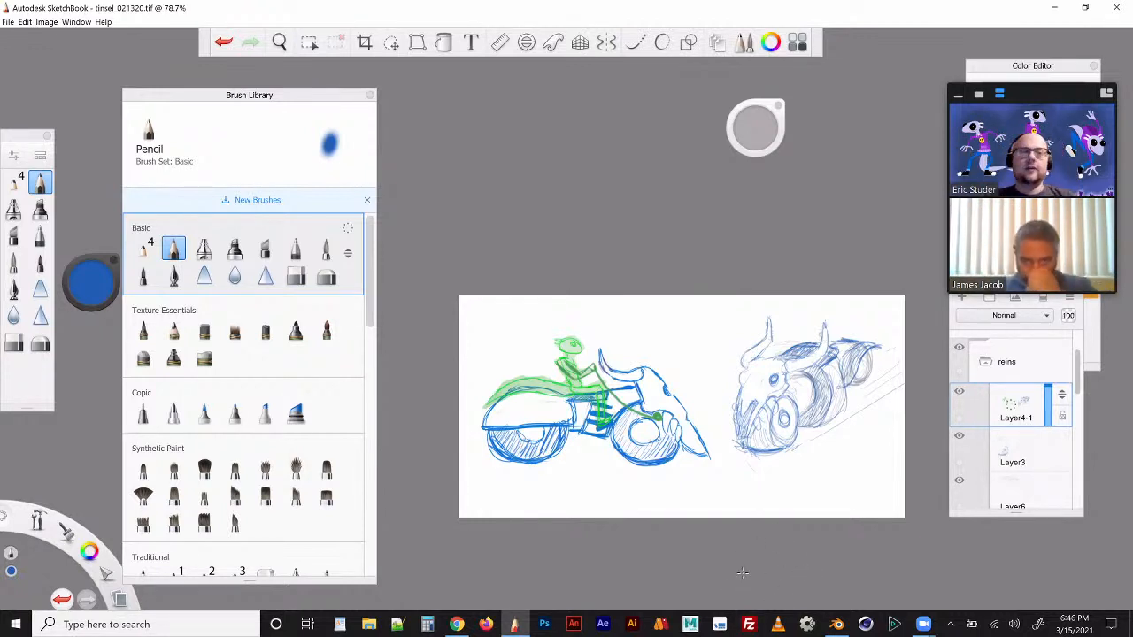
Step: Switch to Blender and scale the default cube to about 1.402 along X and 1.832 along Y
left_click(838, 625)
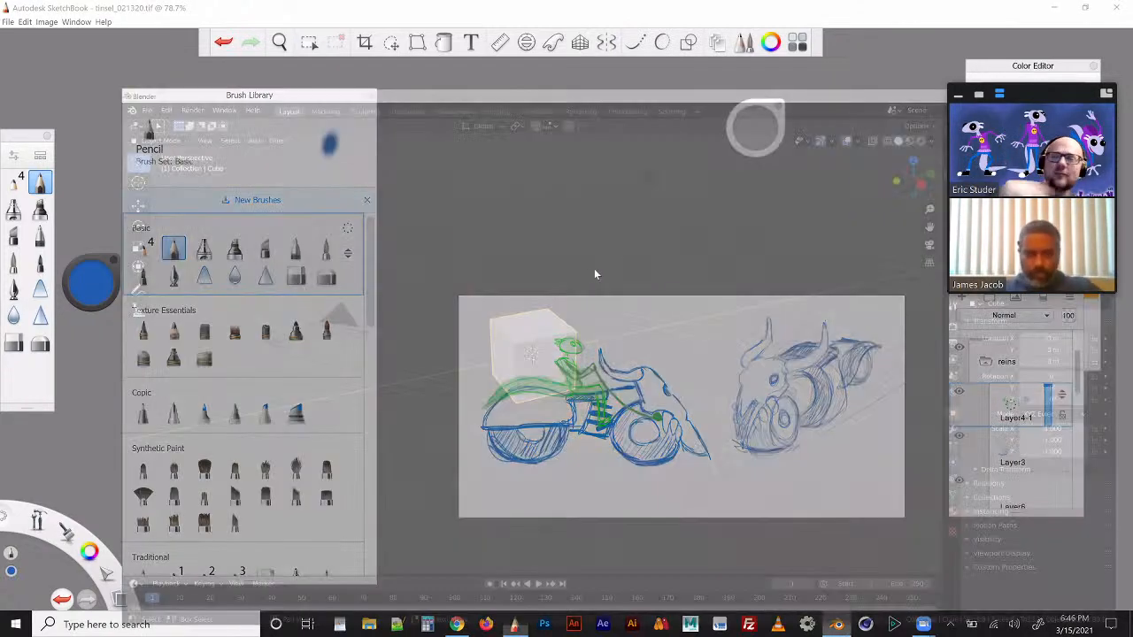
key("s")
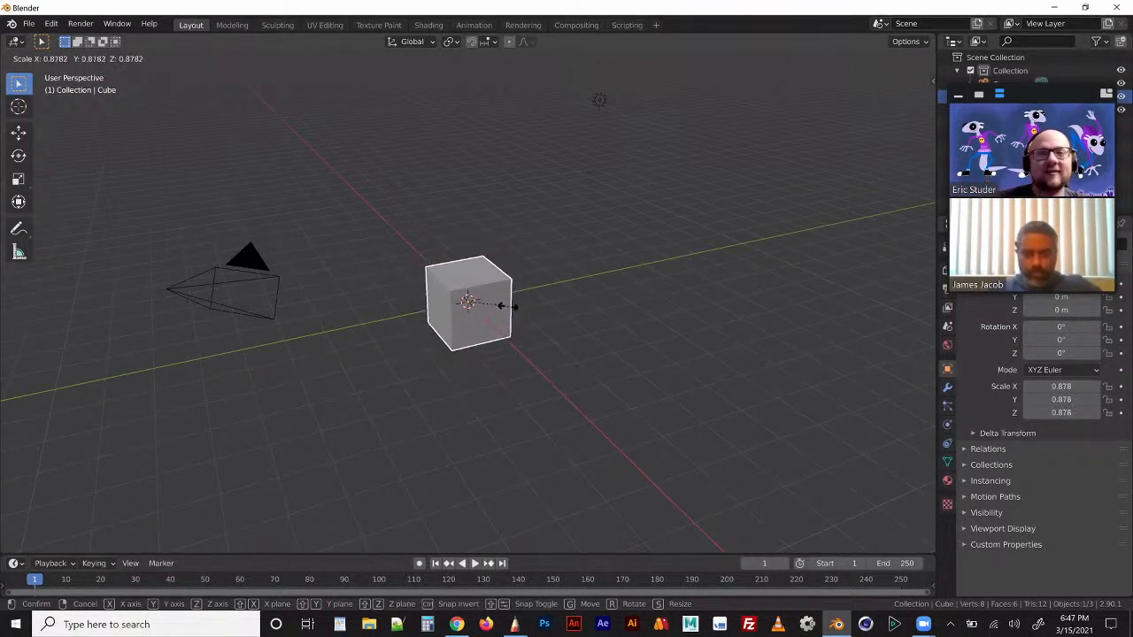
key("x")
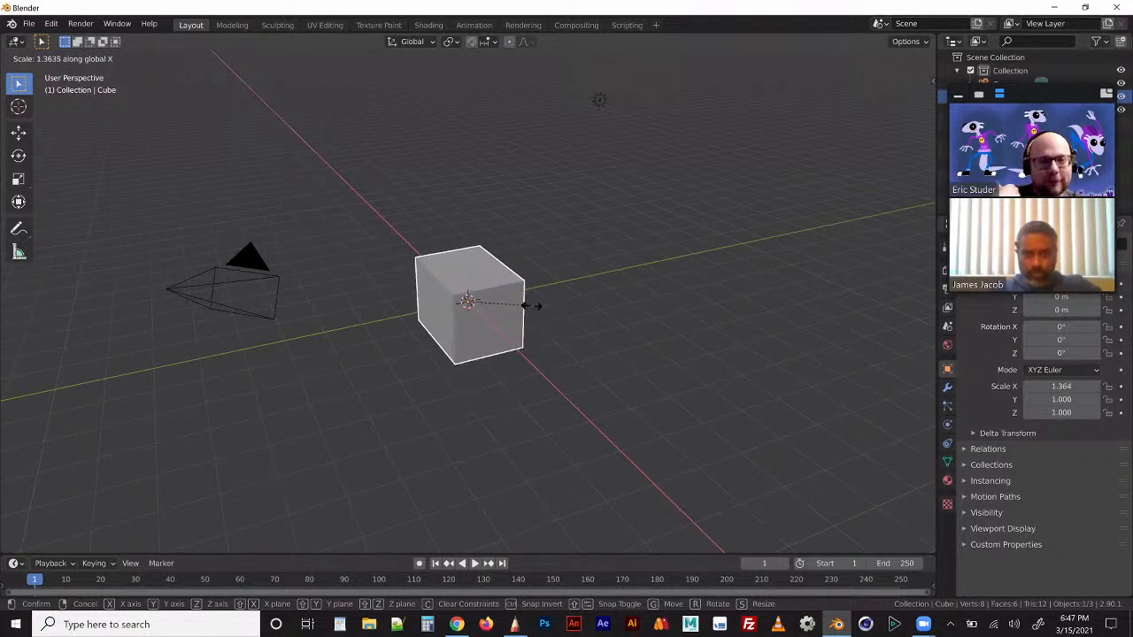
left_click(533, 307)
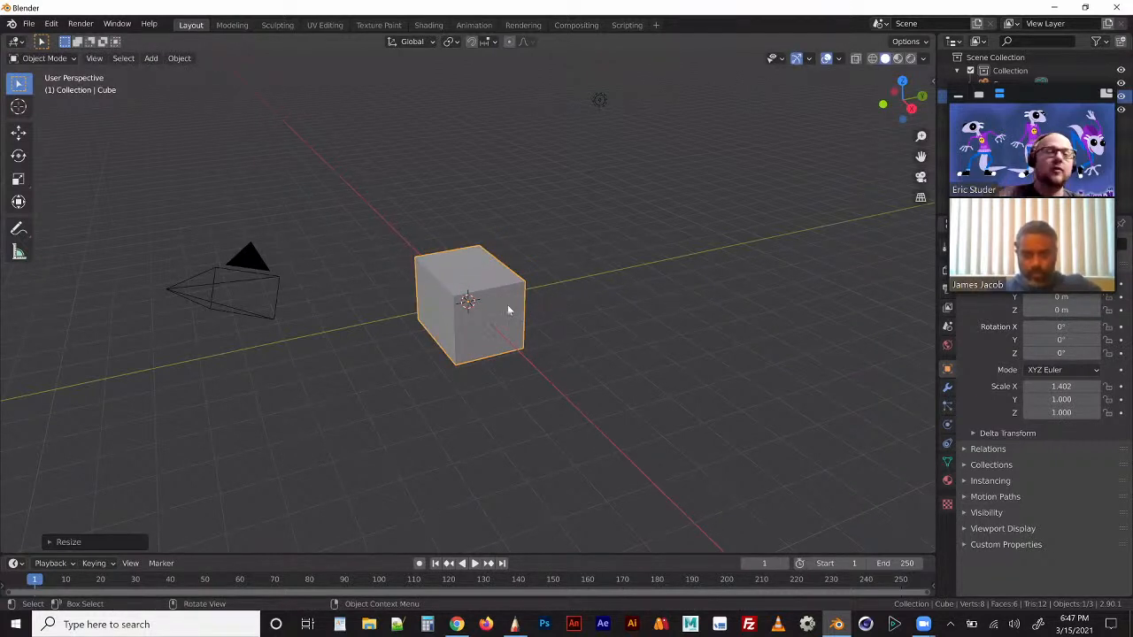
key("s")
key("y")
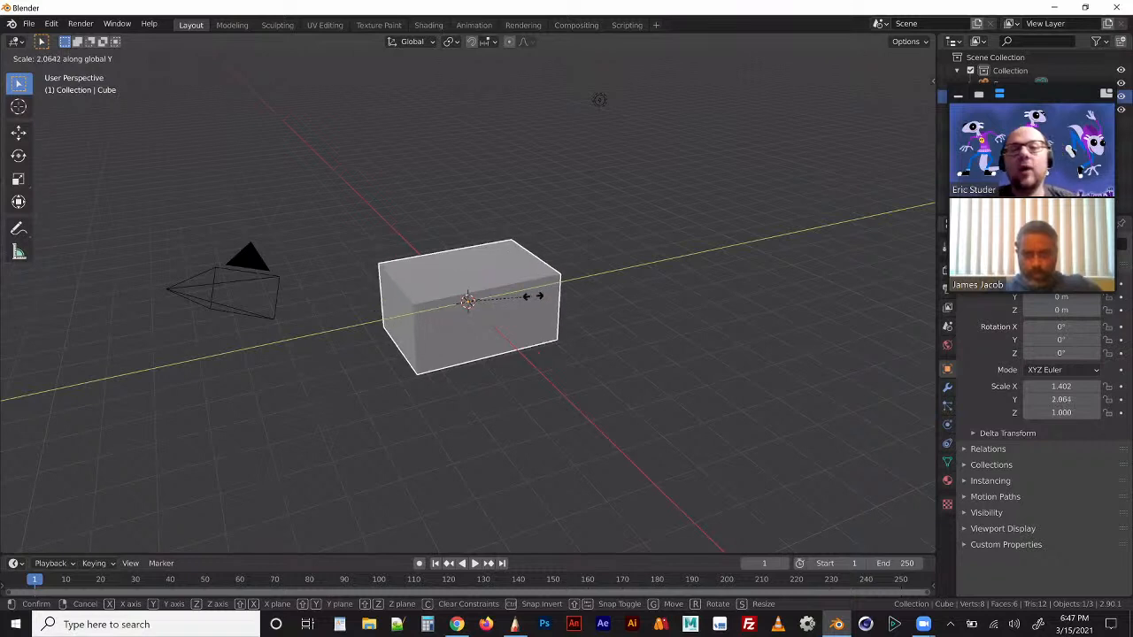
left_click(526, 299)
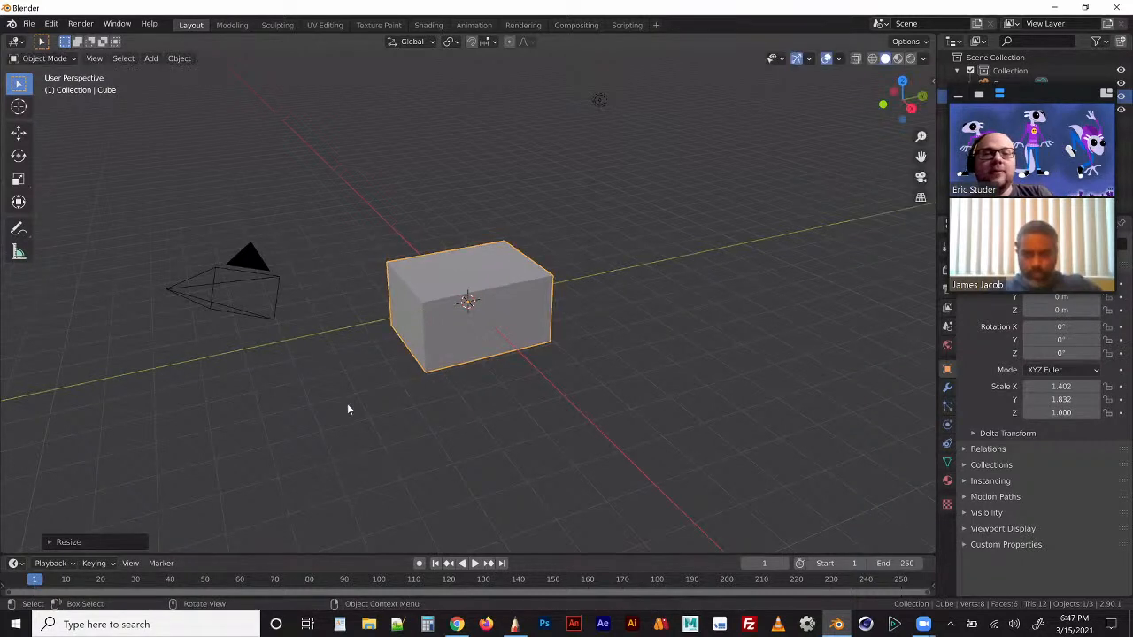
Step: Deselect the scaled box and add a second cube mesh at the scene's origin
middle_click_drag(391, 427, 226, 391)
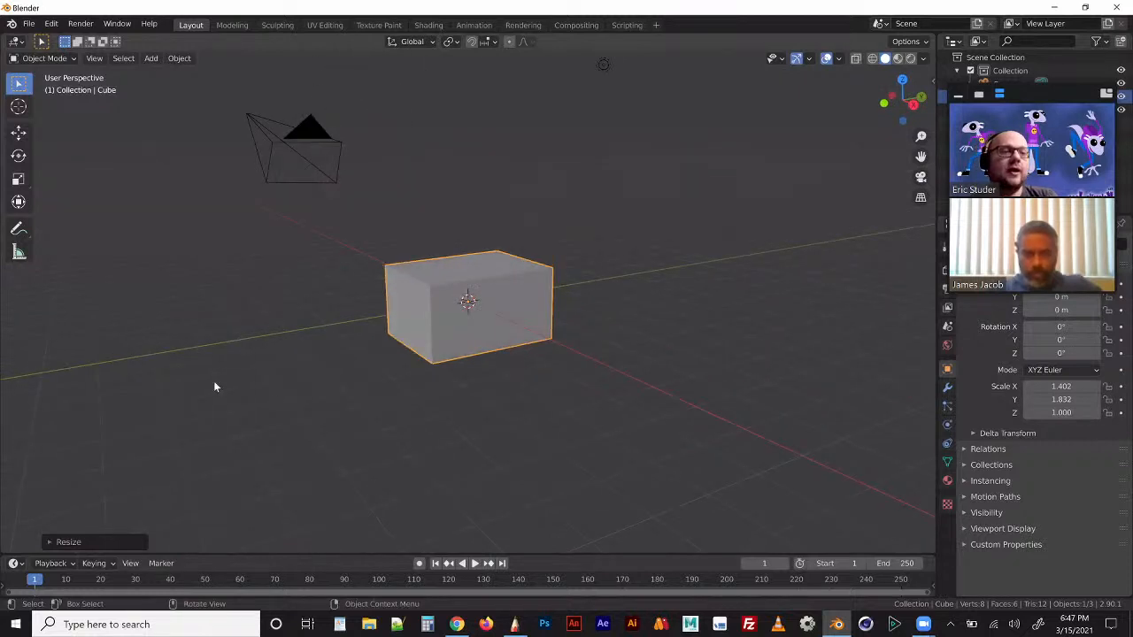
left_click(215, 382)
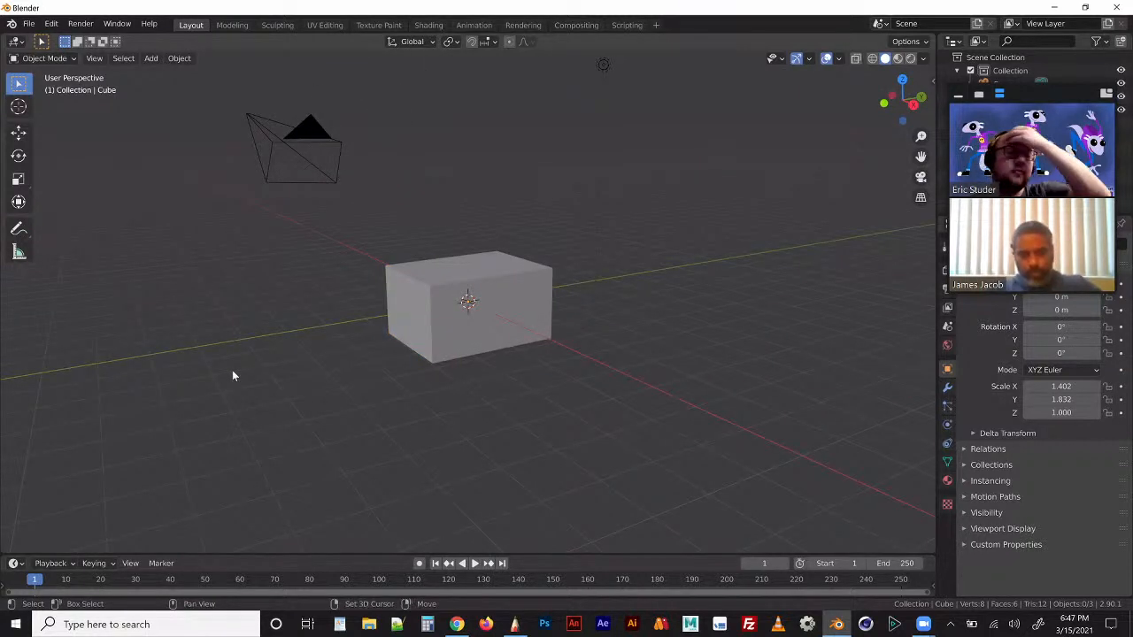
key("shift+a")
mouse_move(248, 343)
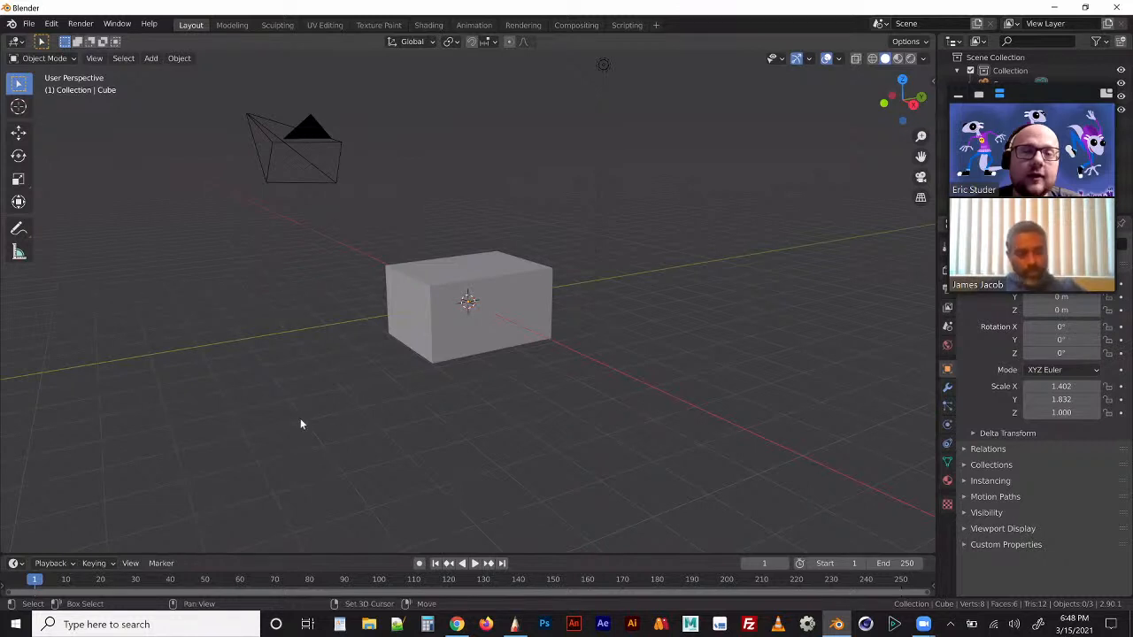
key("shift+a")
mouse_move(323, 344)
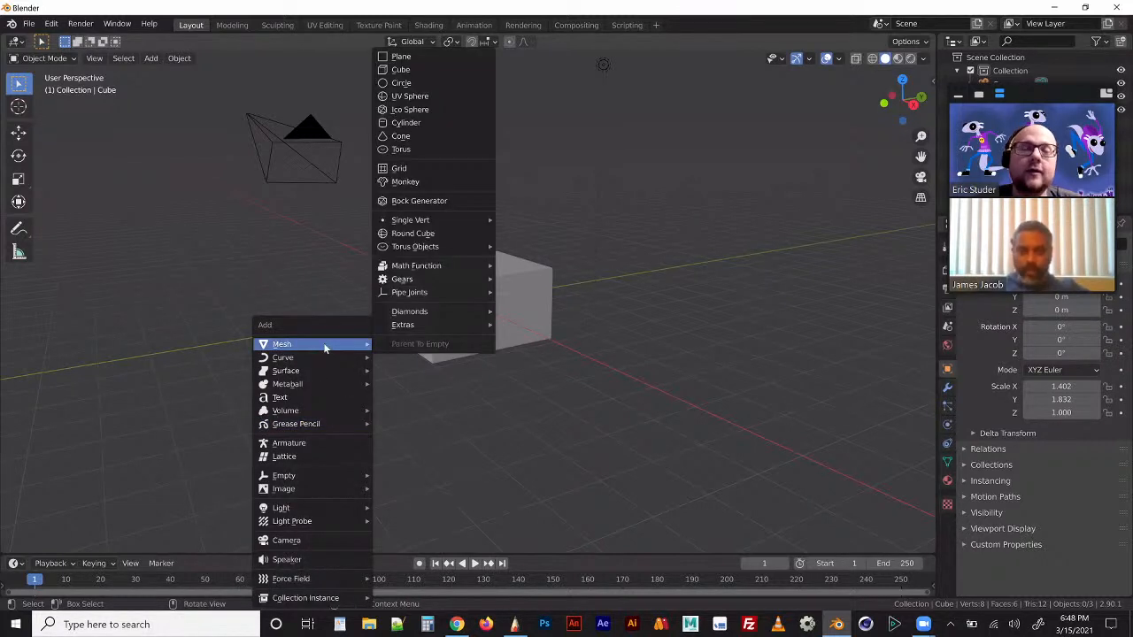
mouse_move(450, 327)
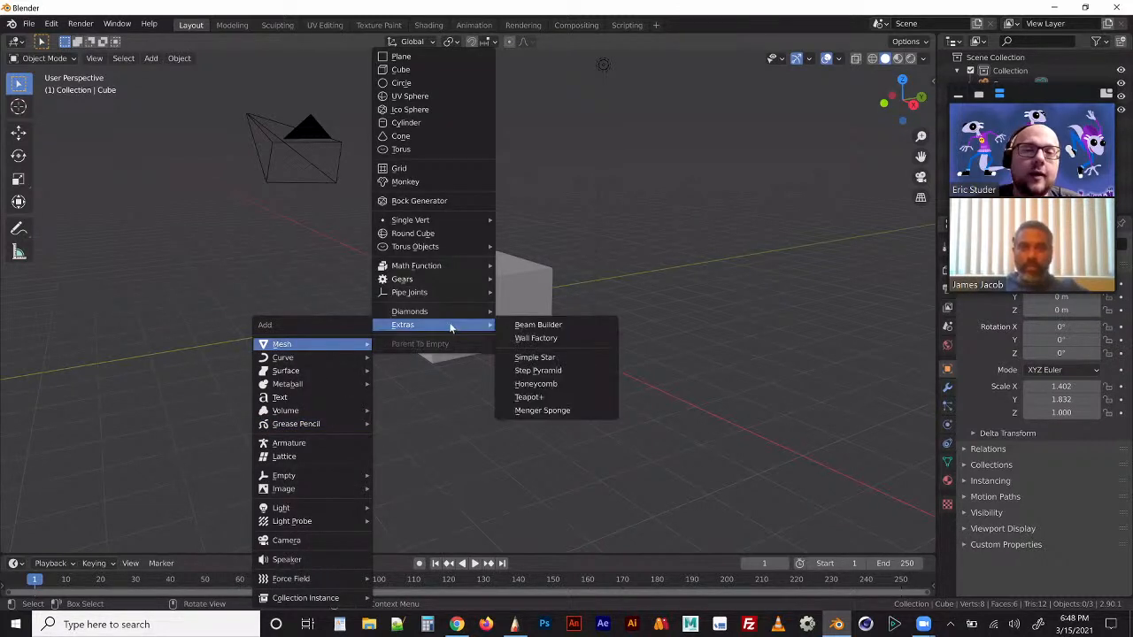
left_click(420, 71)
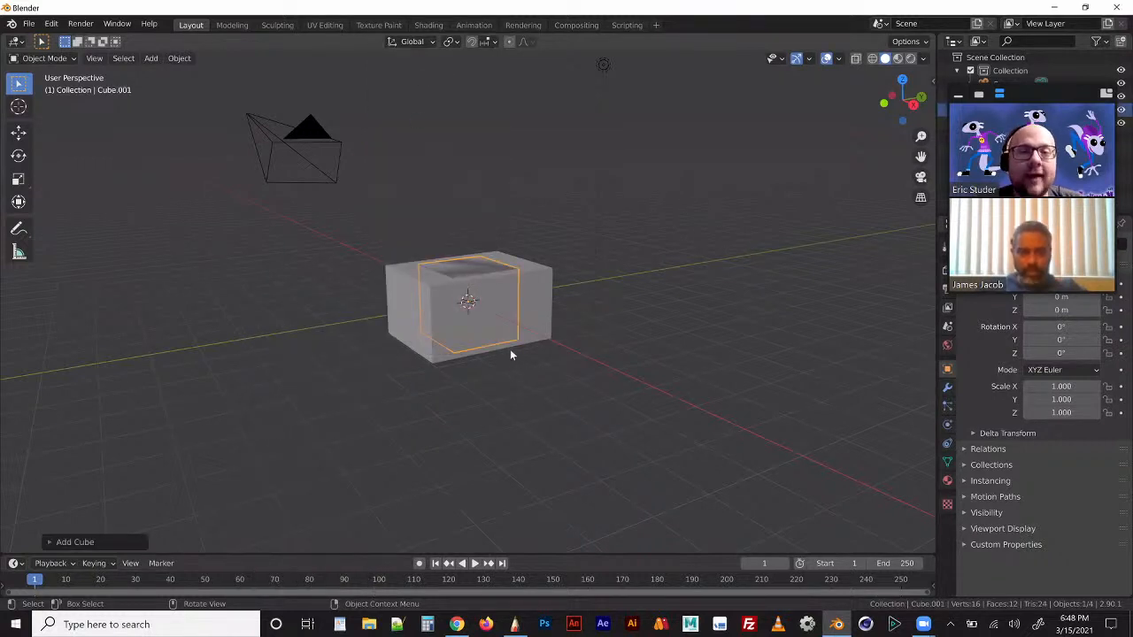
Step: Move the second cube about 4.2 m in the negative Y direction and rotate it 54° about the X axis
key("g")
key("y")
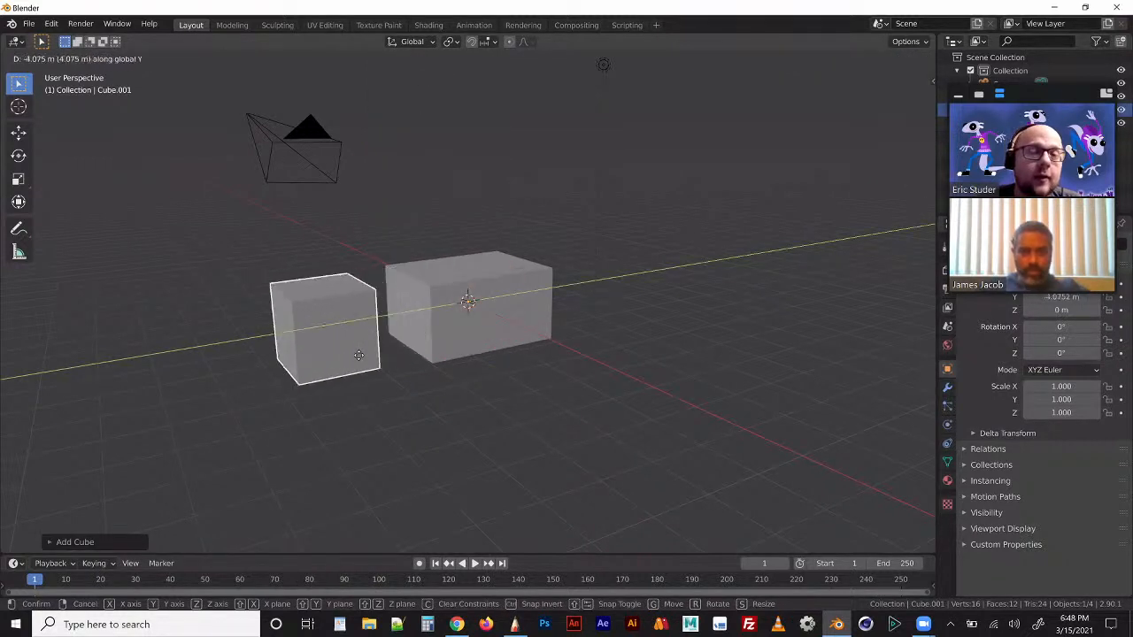
left_click(361, 354)
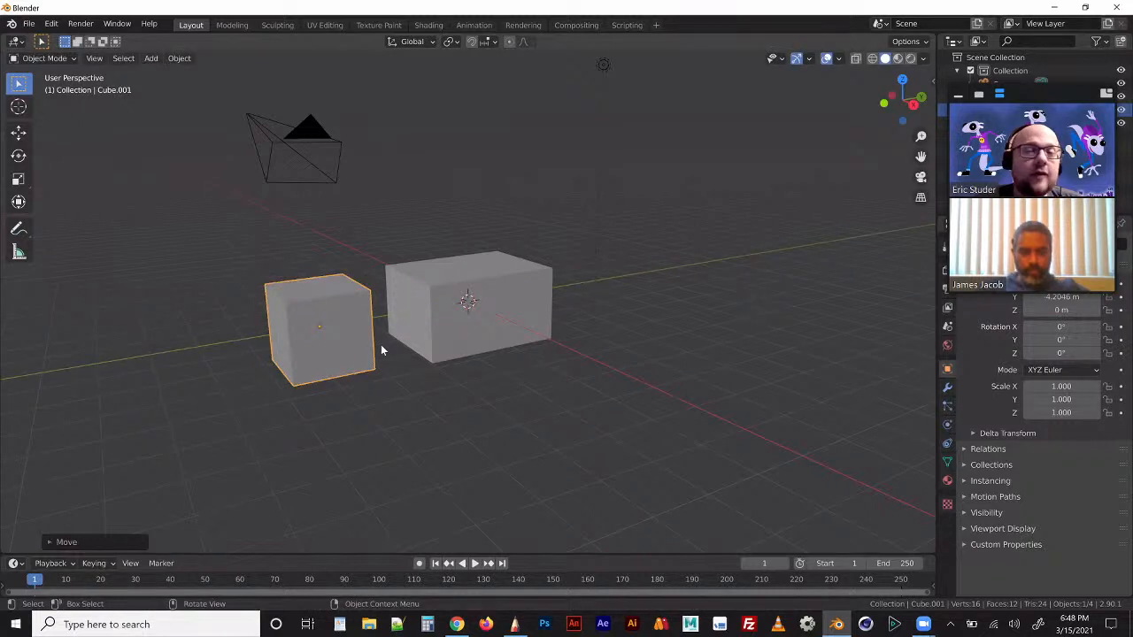
key("r")
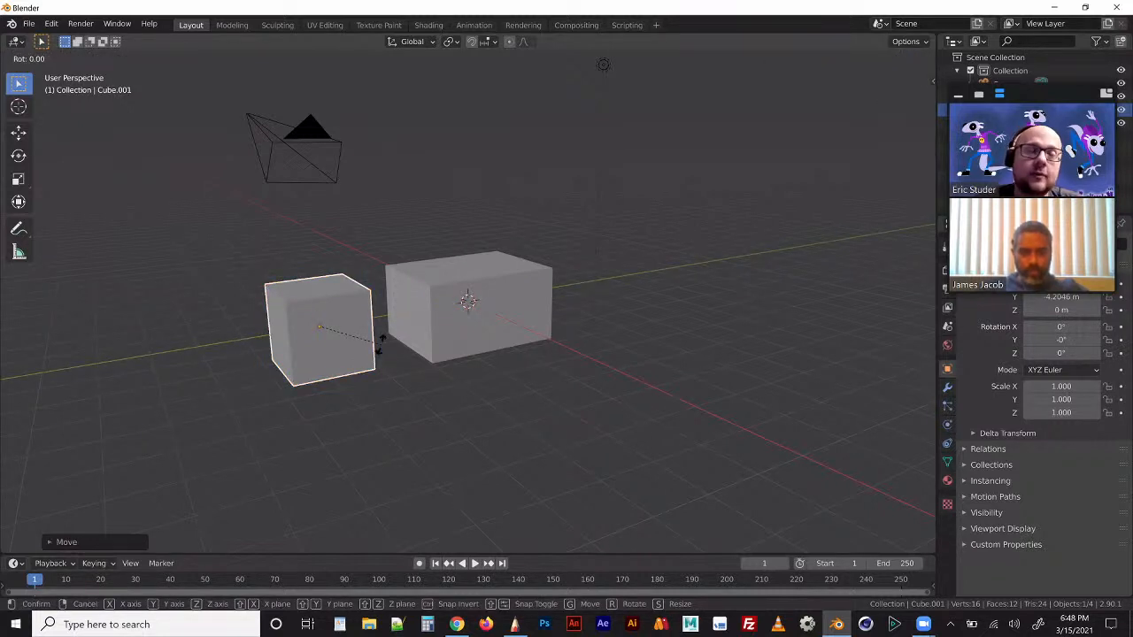
key("x")
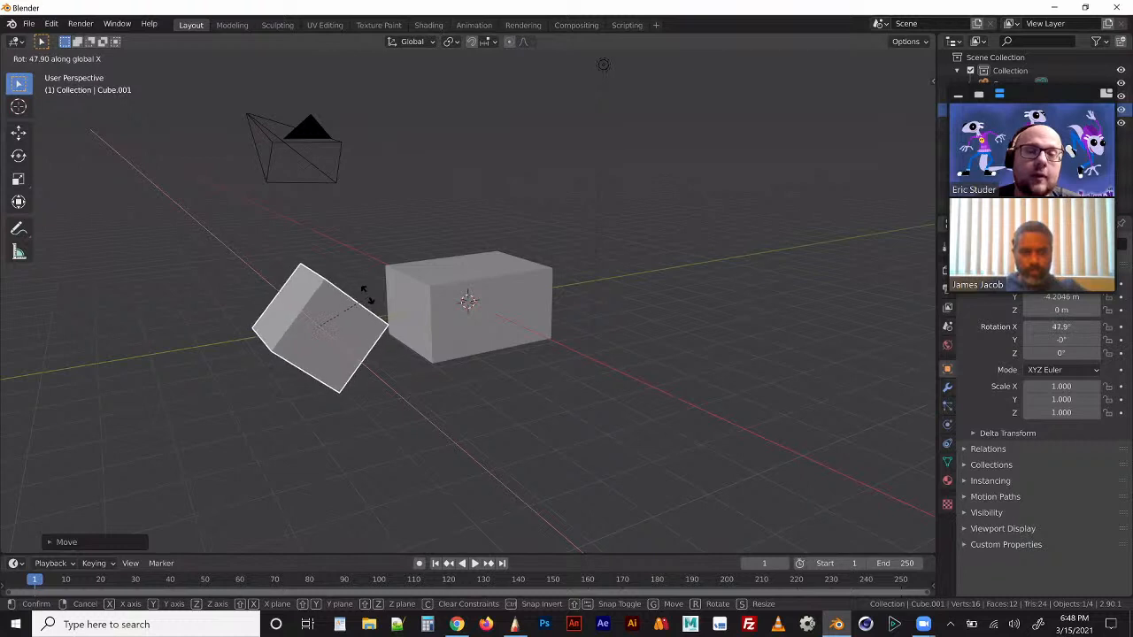
left_click(381, 361)
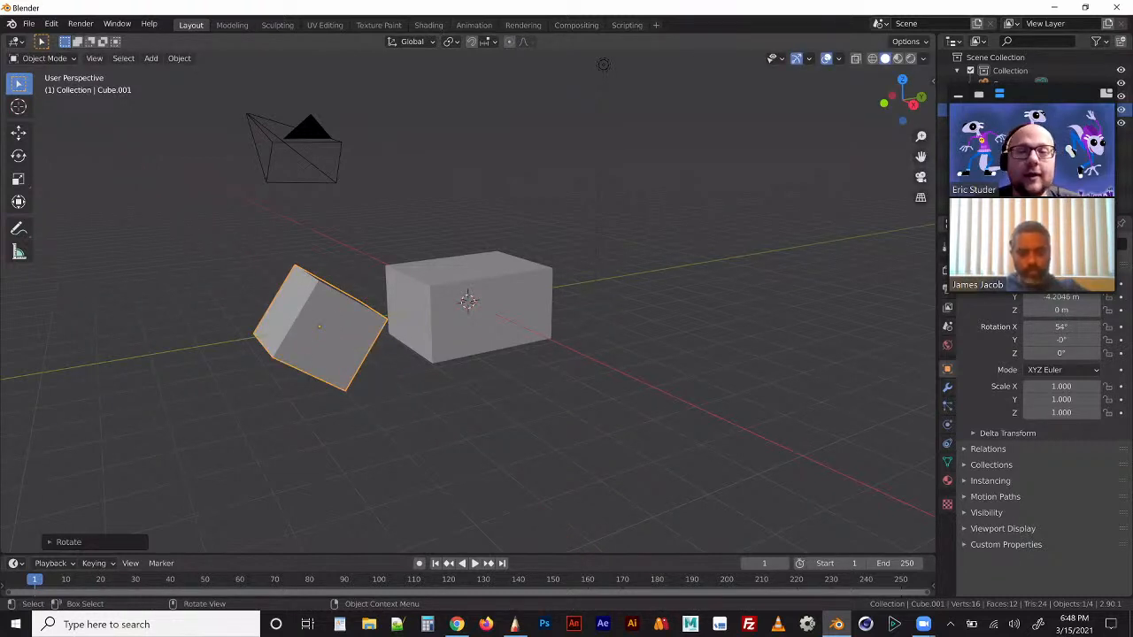
Step: Stretch the tilted cube along global Z to scale values of about 1.157 in Y and 1.086 in Z, and delete it
key("s")
key("z")
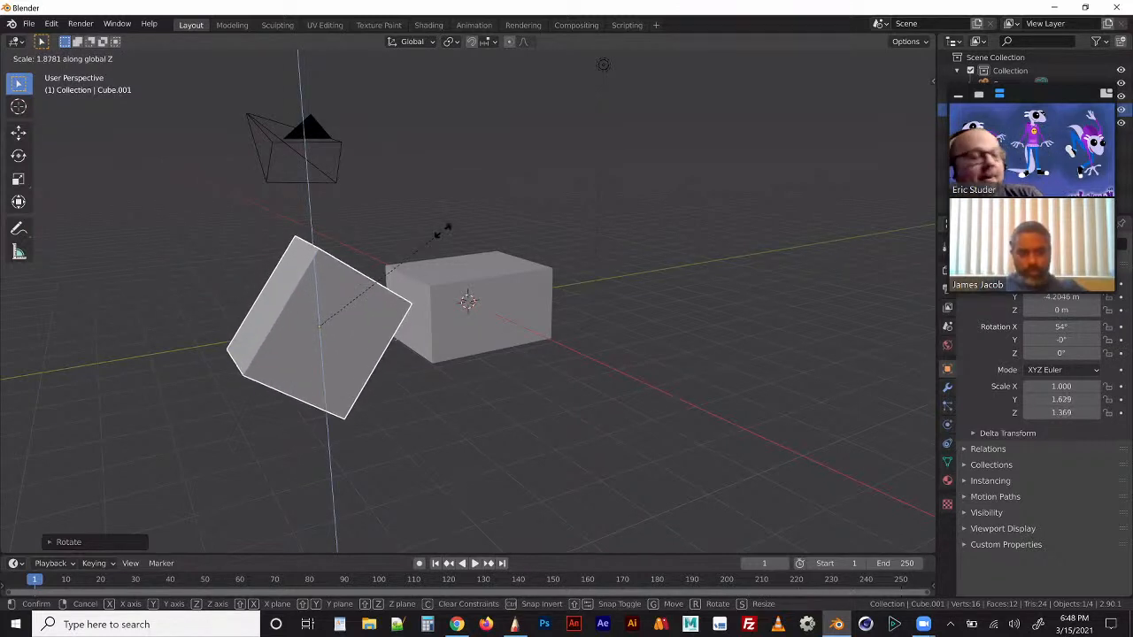
left_click(379, 386)
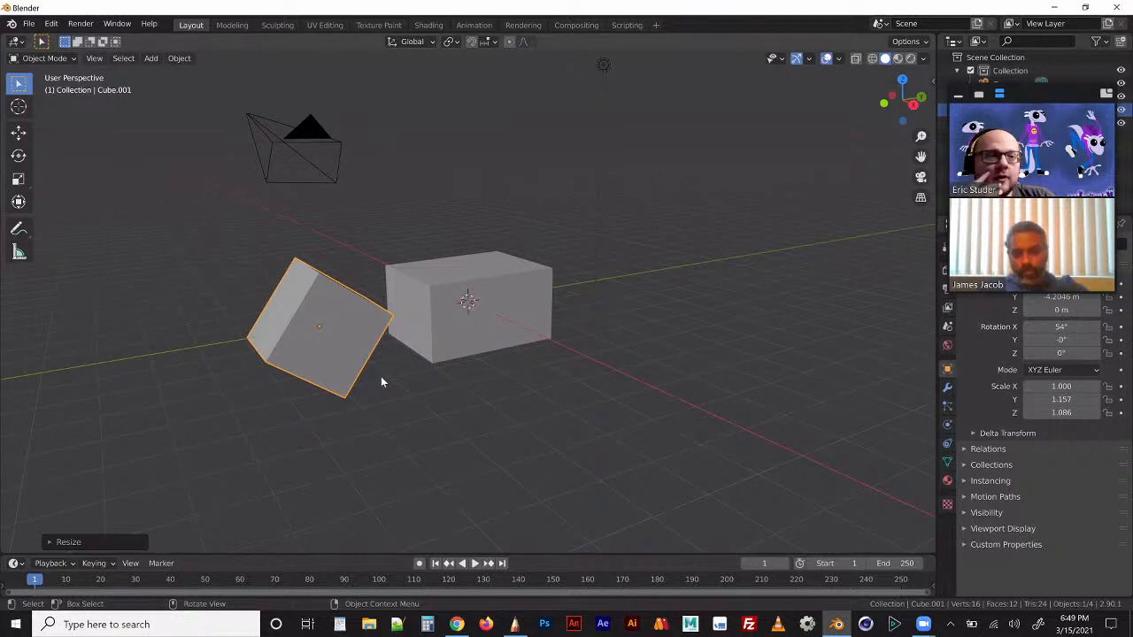
key("Delete")
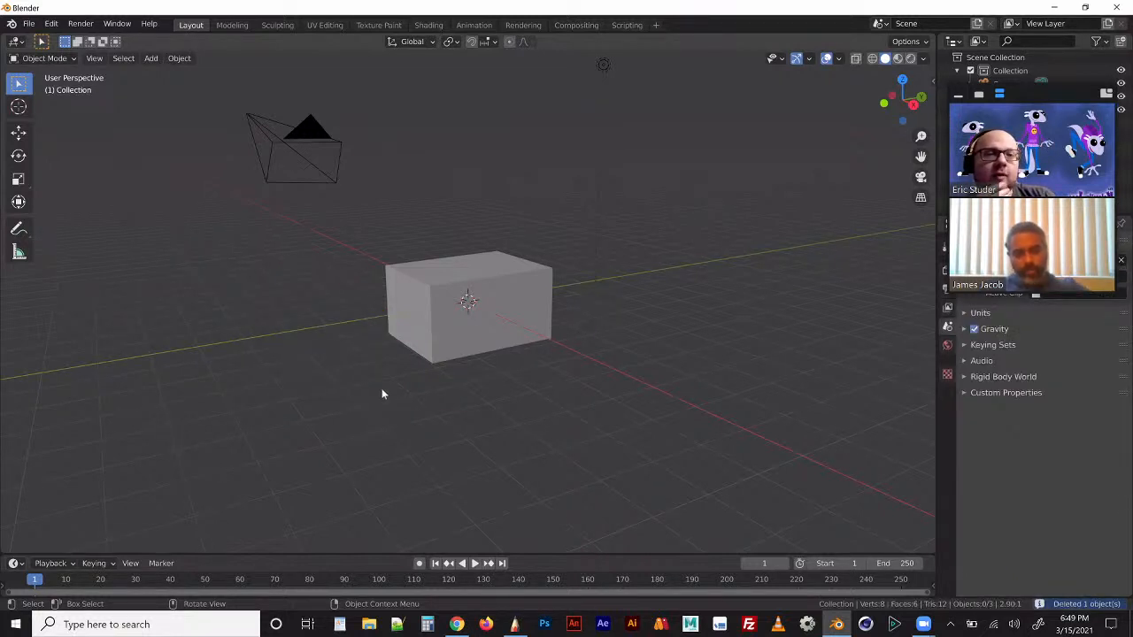
key("shift+a")
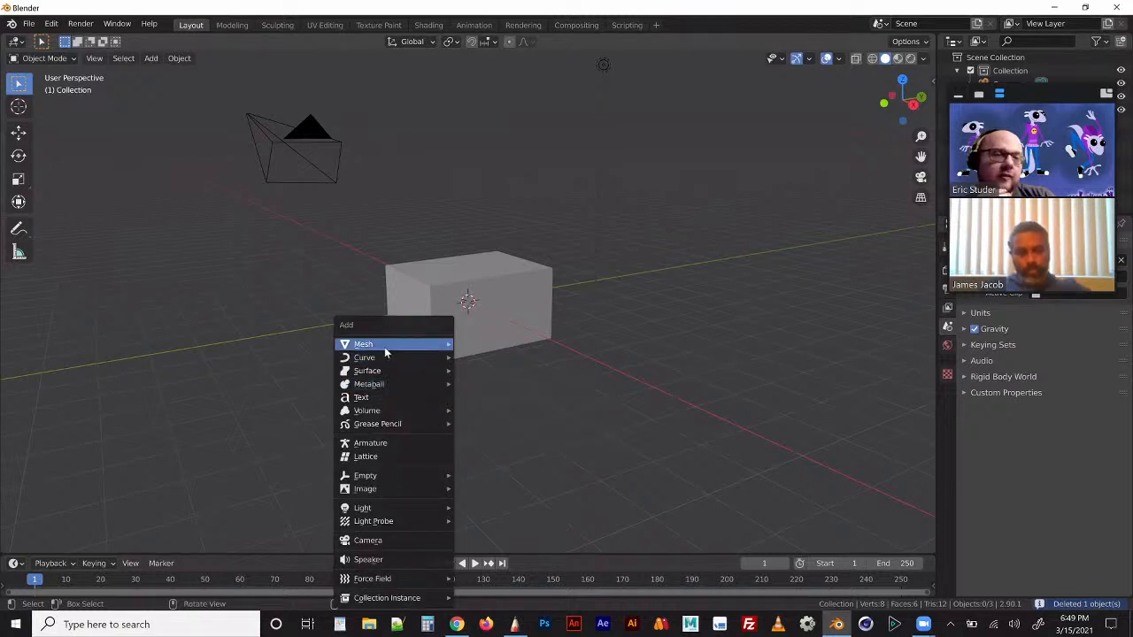
mouse_move(384, 347)
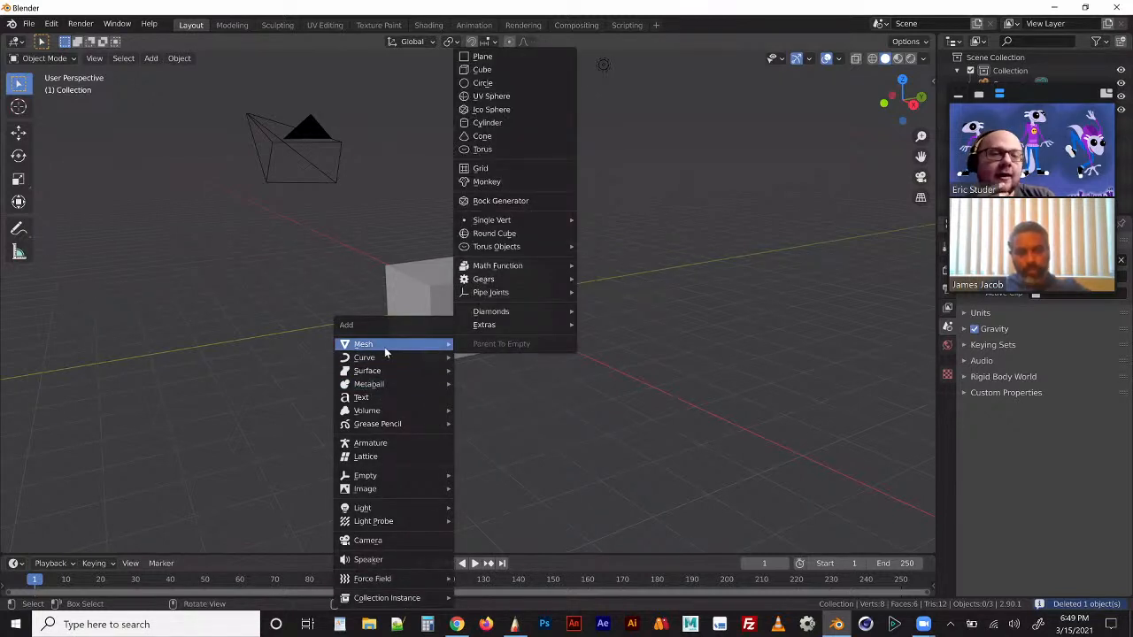
left_click(532, 76)
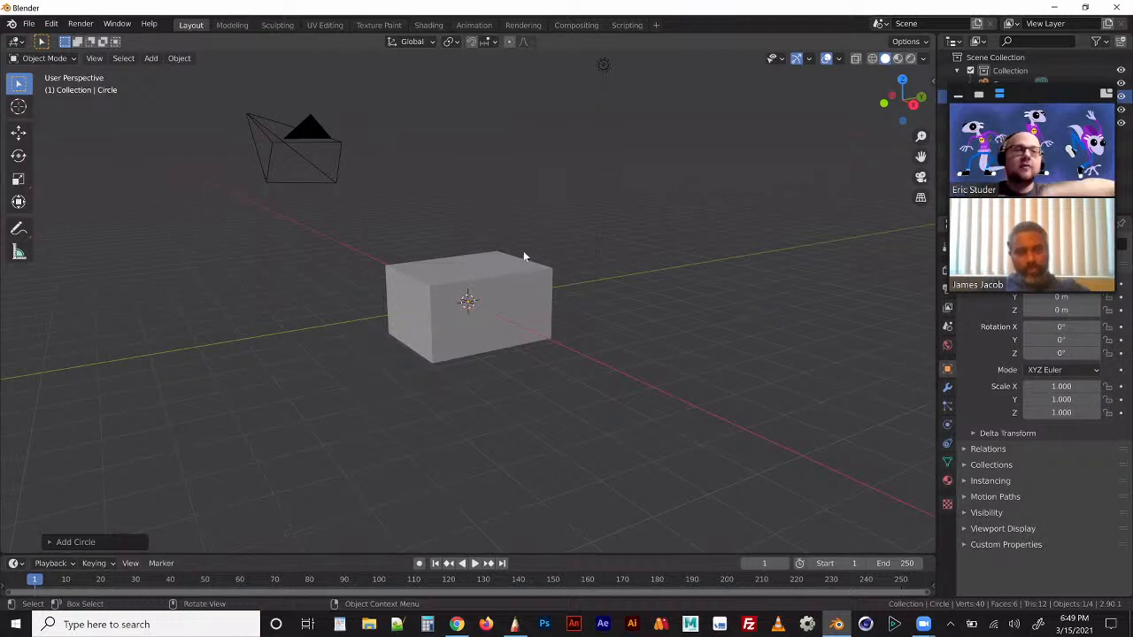
key("ctrl+z")
key("ctrl+a")
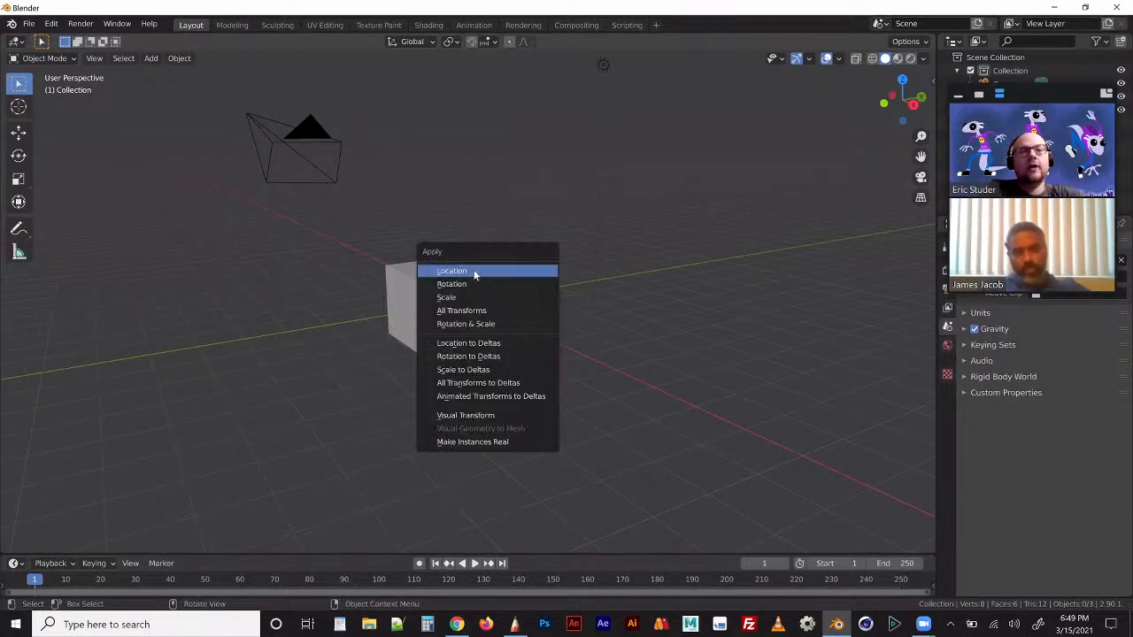
left_click(421, 316)
left_click(300, 379)
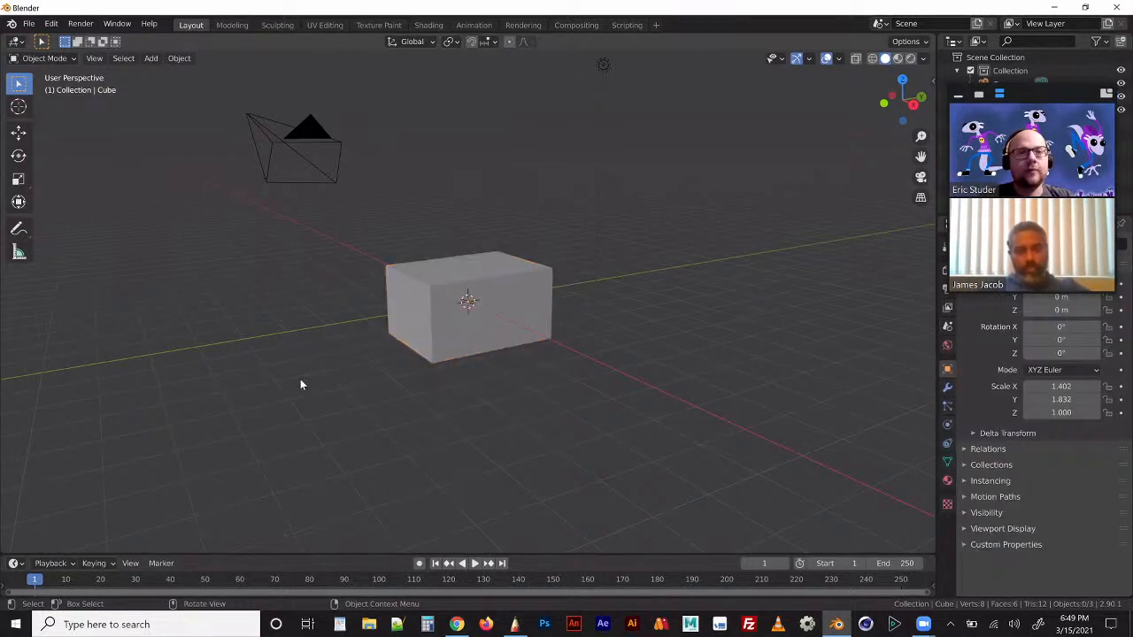
key("shift+a")
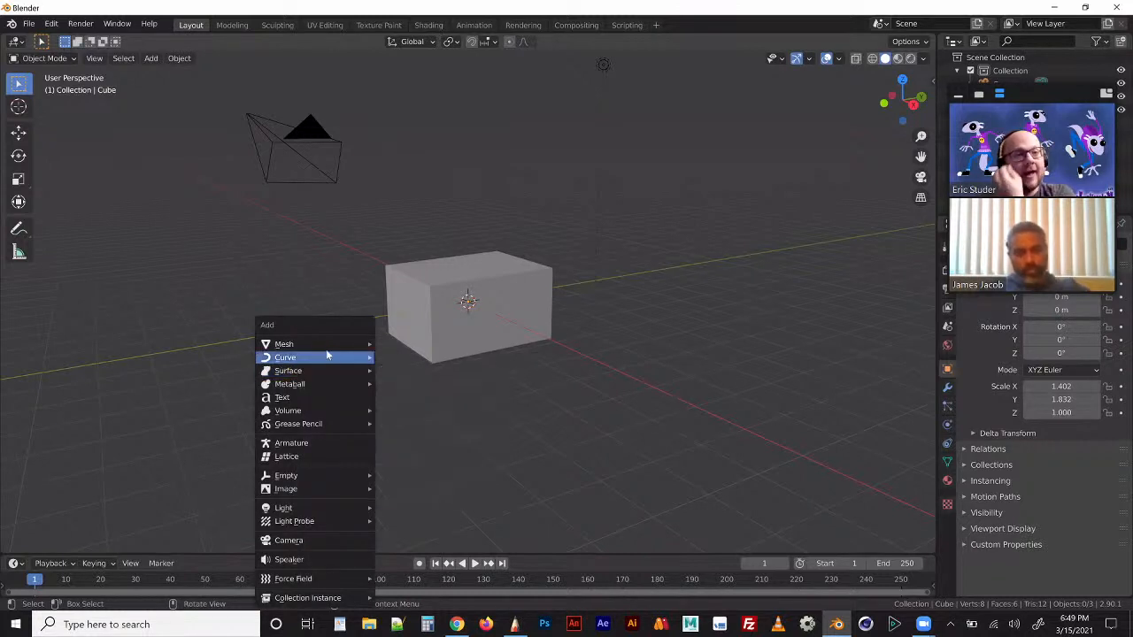
mouse_move(338, 356)
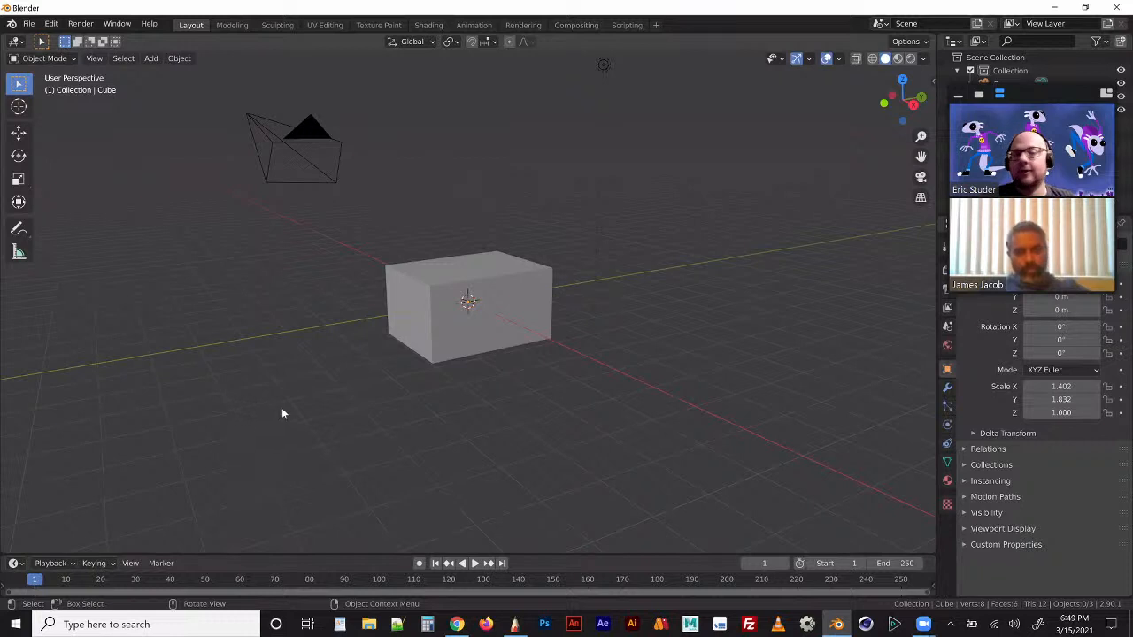
Step: Add a plane mesh at the origin and move it about 3.65 m in the negative Y direction beside the box
key("shift+a")
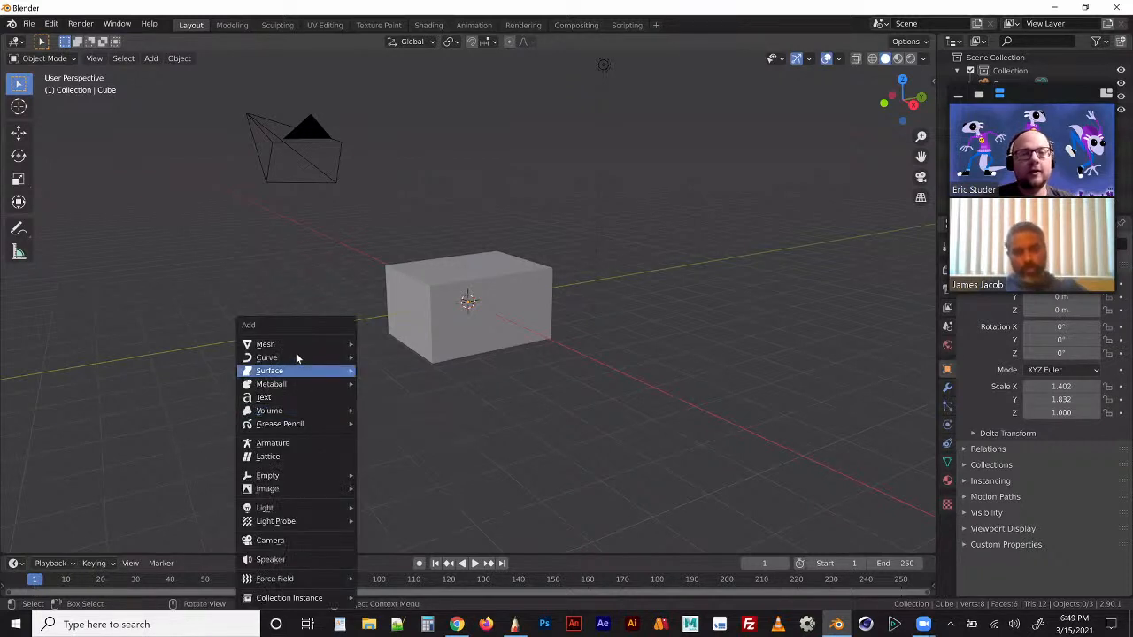
mouse_move(301, 343)
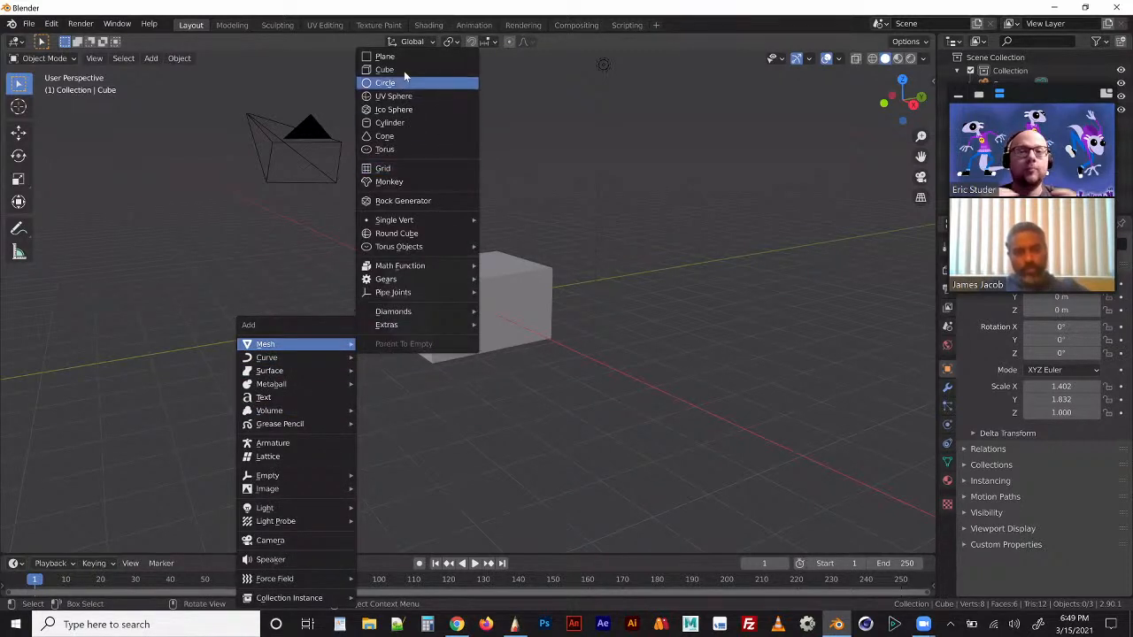
left_click(386, 57)
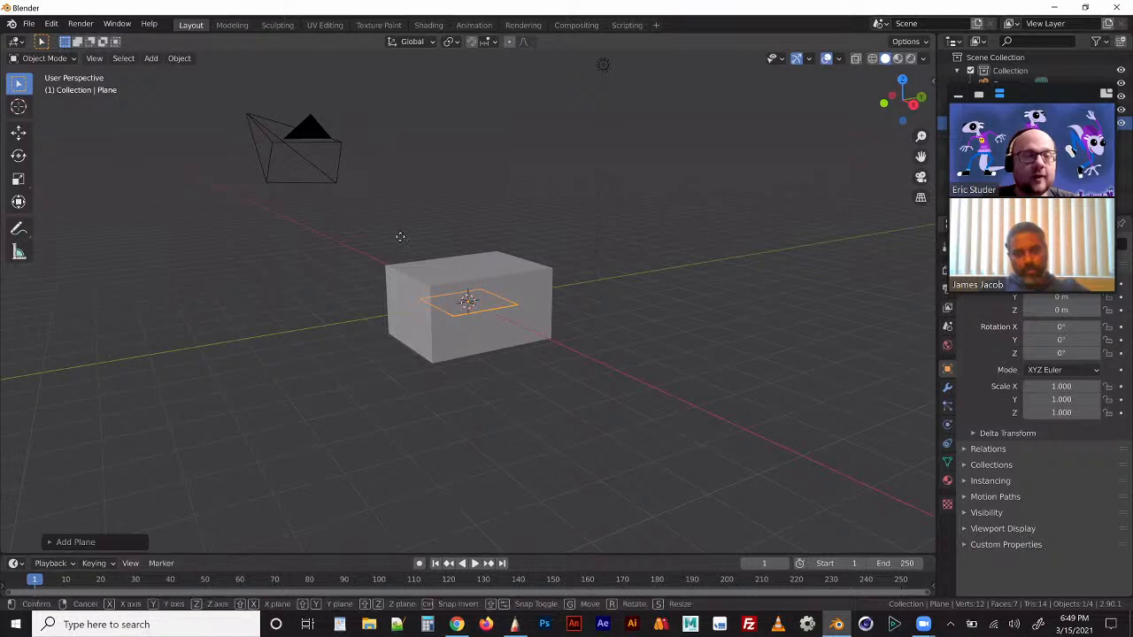
key("g")
key("y")
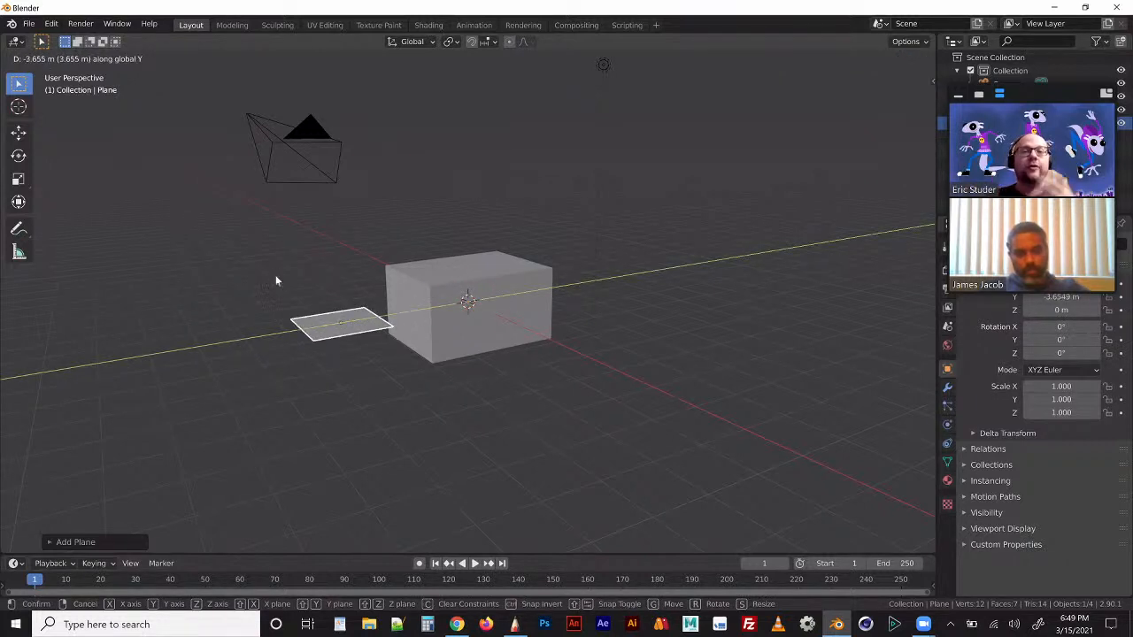
left_click(275, 277)
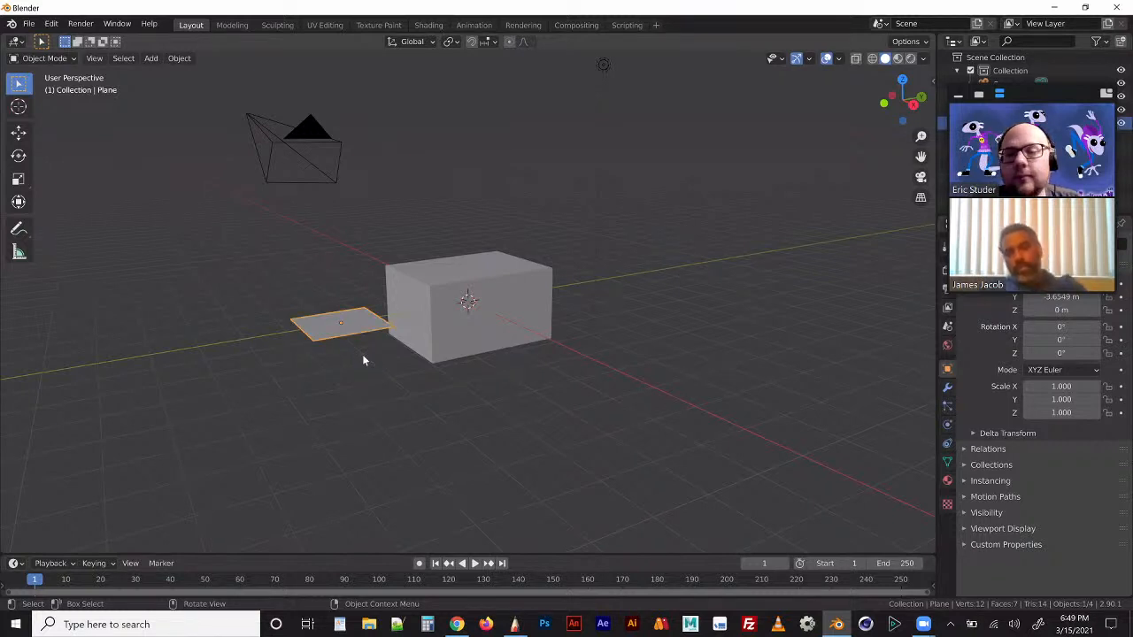
Step: Delete the moved plane, and add and remove another plane at the origin
key("Delete")
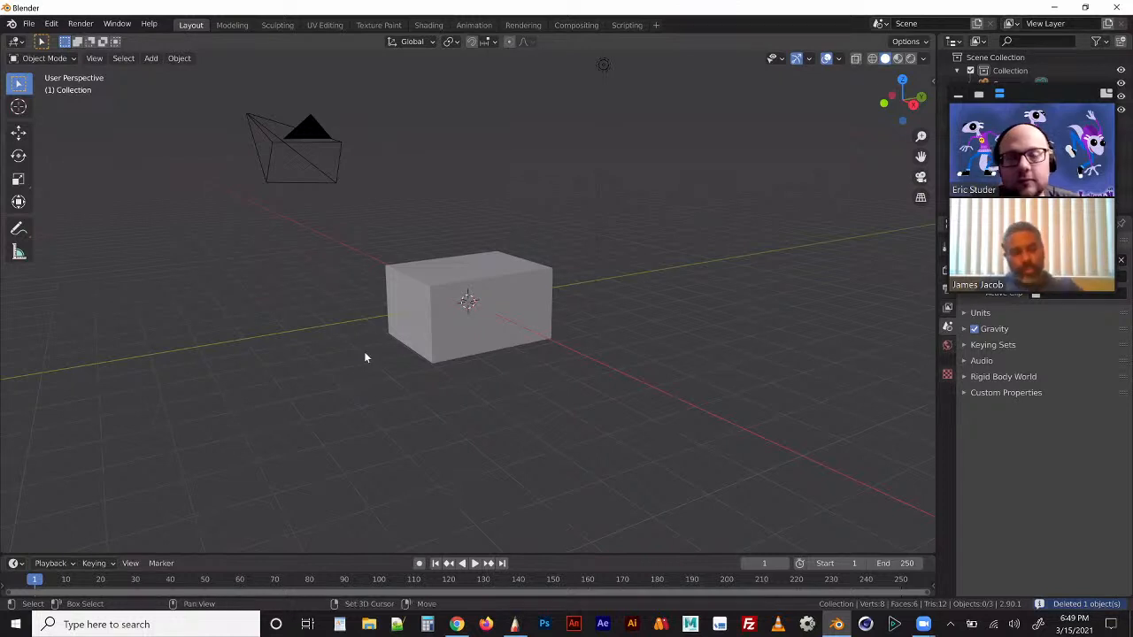
key("shift+a")
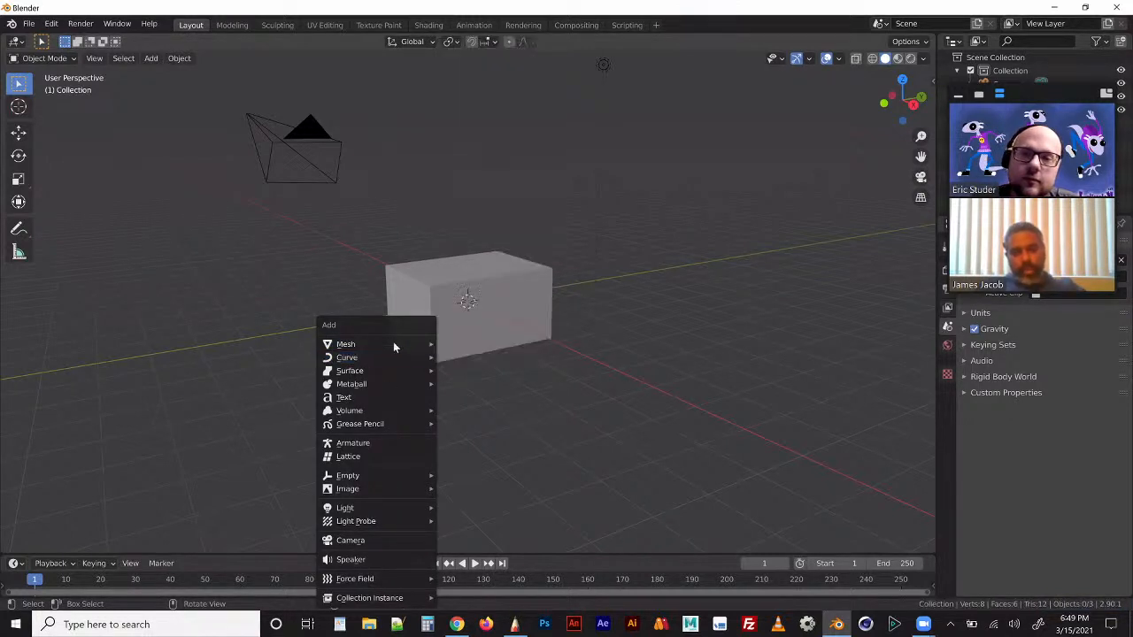
mouse_move(393, 343)
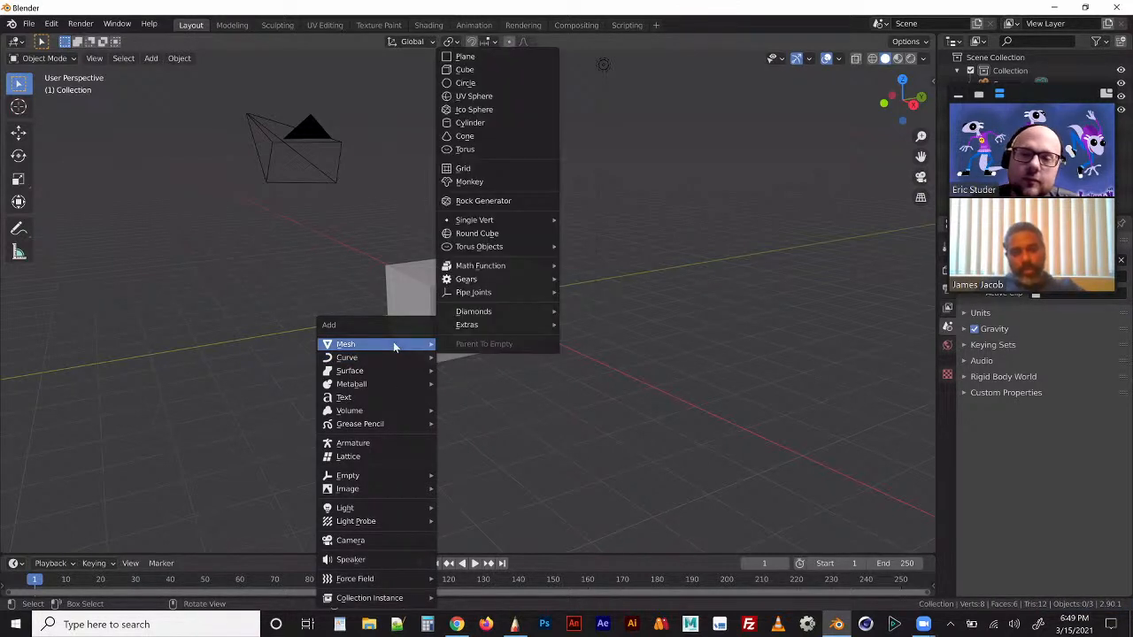
left_click(494, 58)
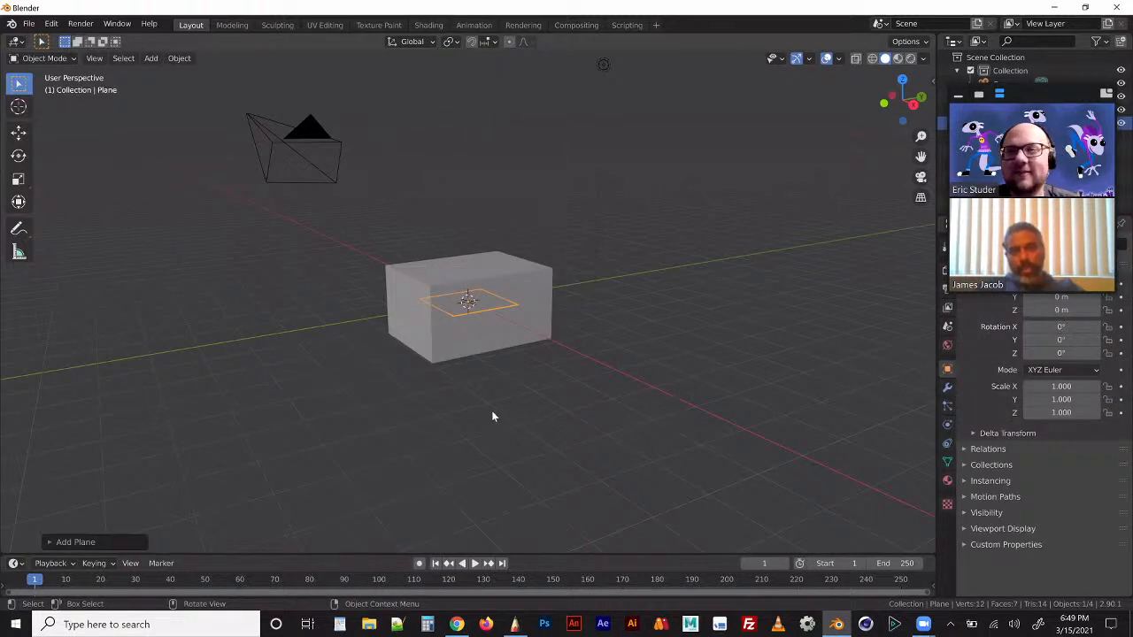
key("Delete")
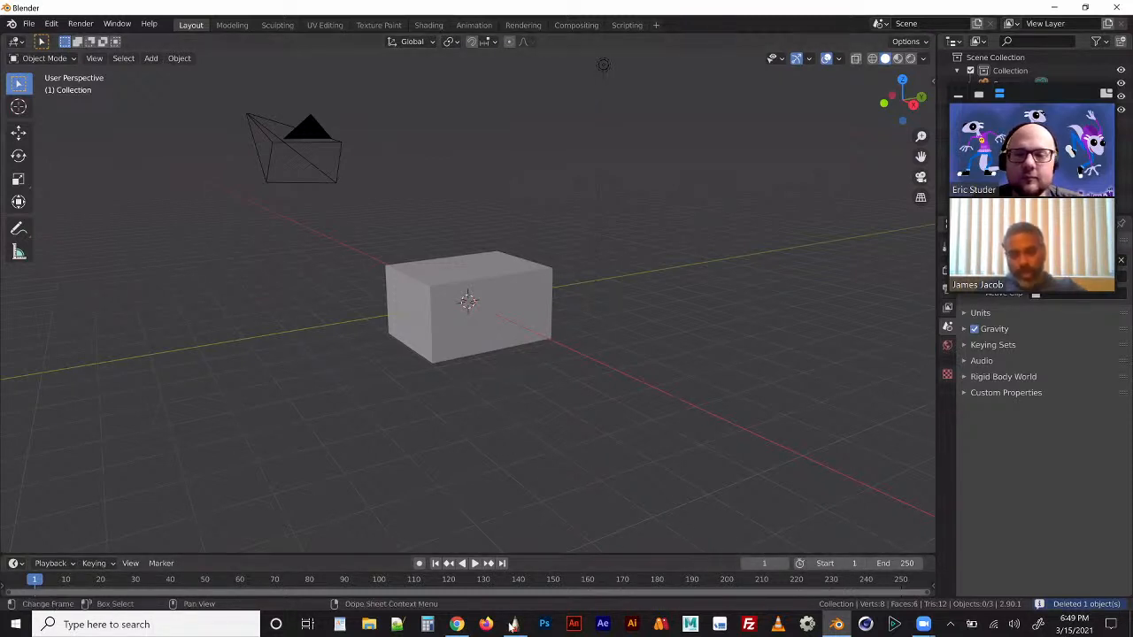
Step: Check the motorcycle sketch in SketchBook, return to Blender, and place a new cube about 4.19 m along negative Y from the origin
mouse_move(515, 627)
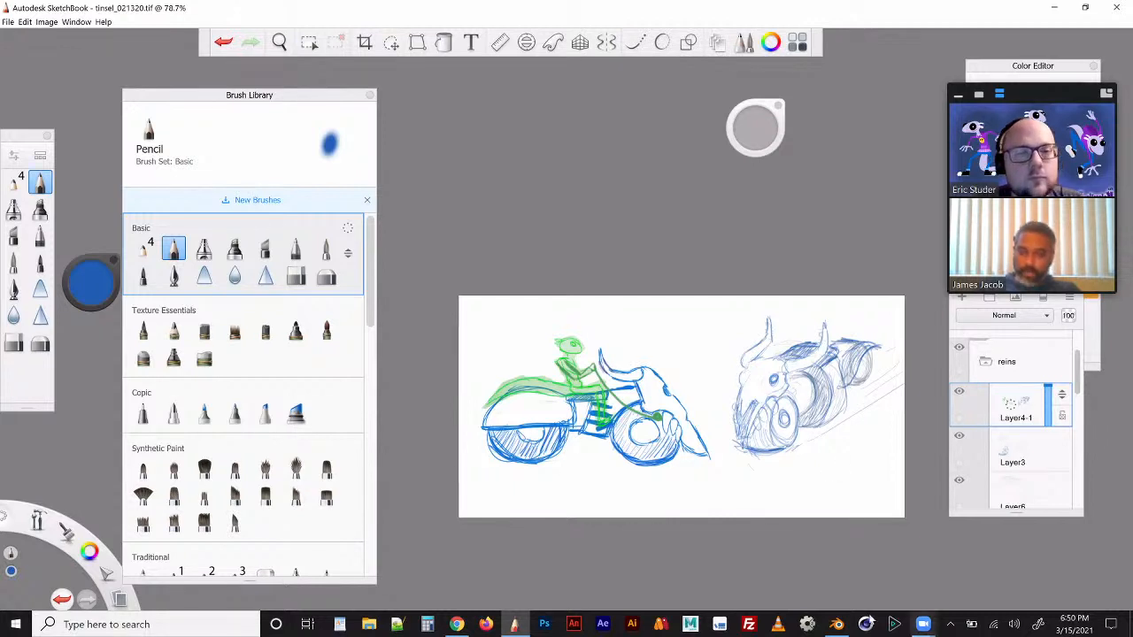
left_click(837, 624)
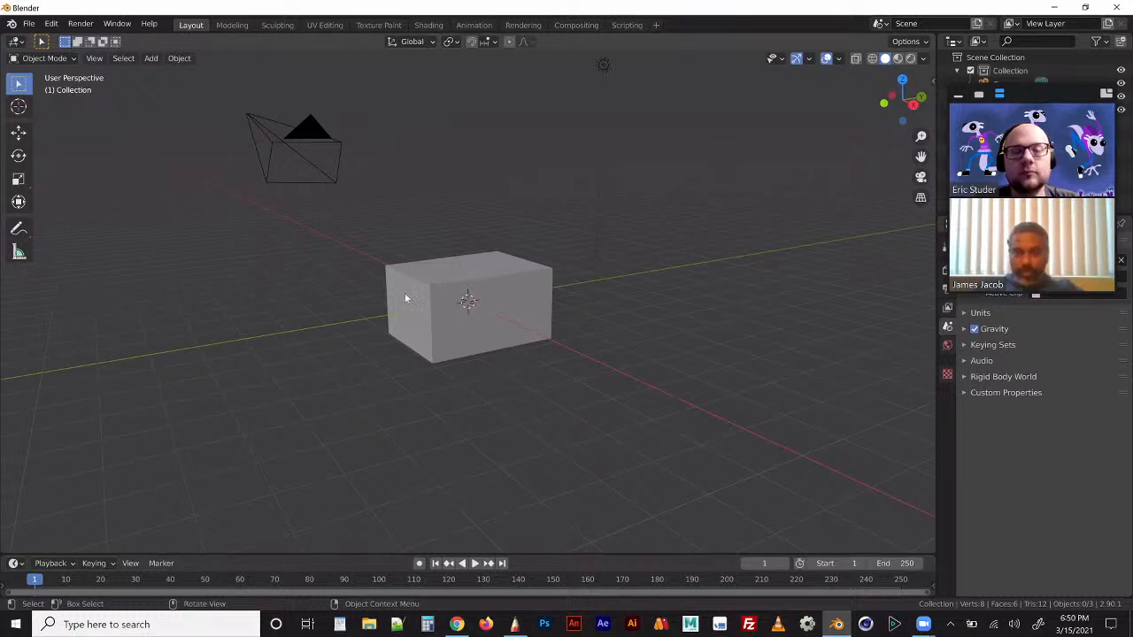
key("shift+a")
mouse_move(399, 333)
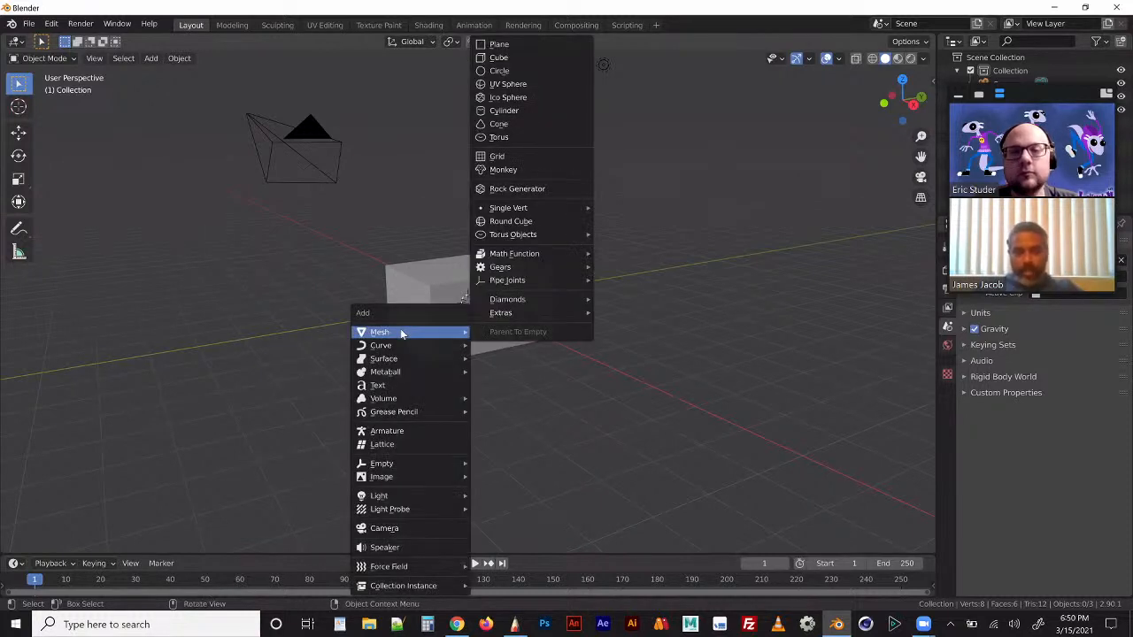
left_click(534, 59)
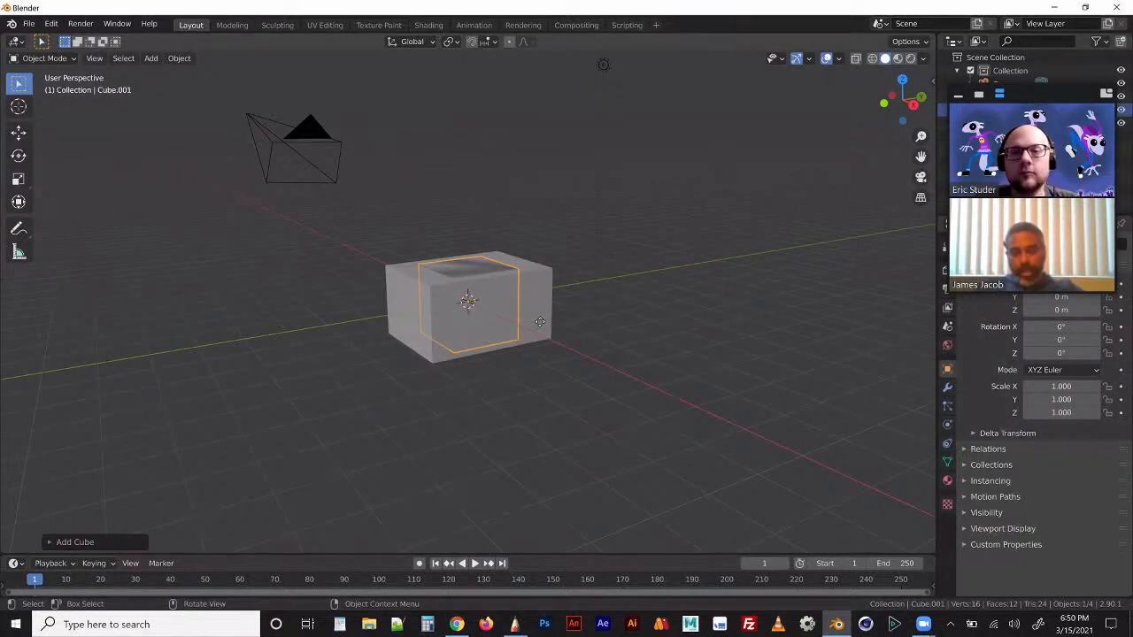
key("g")
key("y")
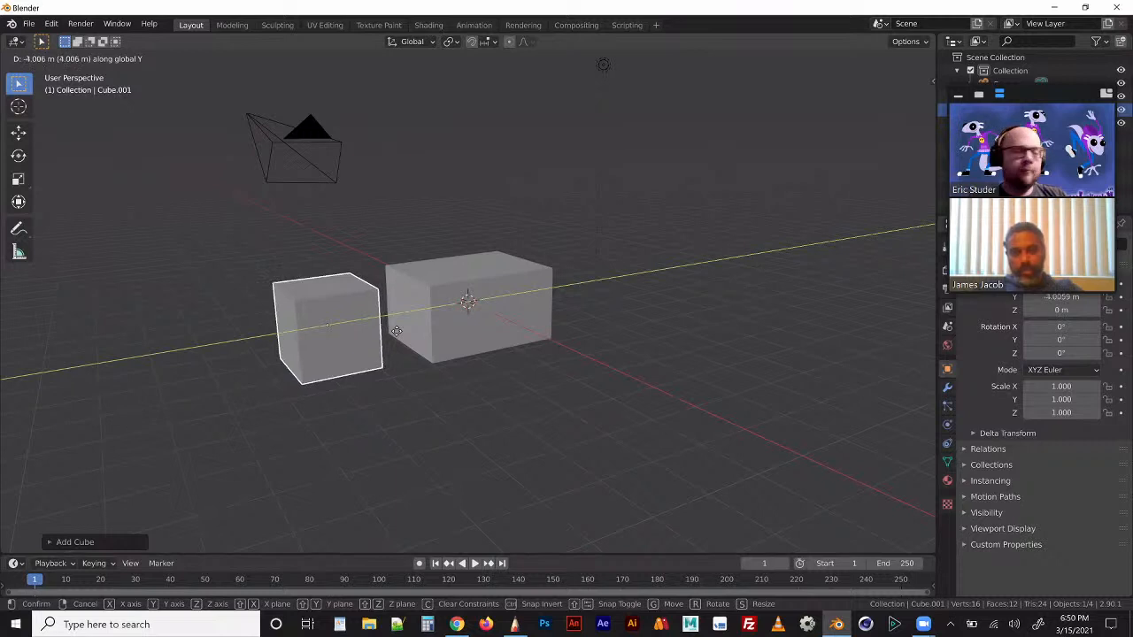
left_click(402, 361)
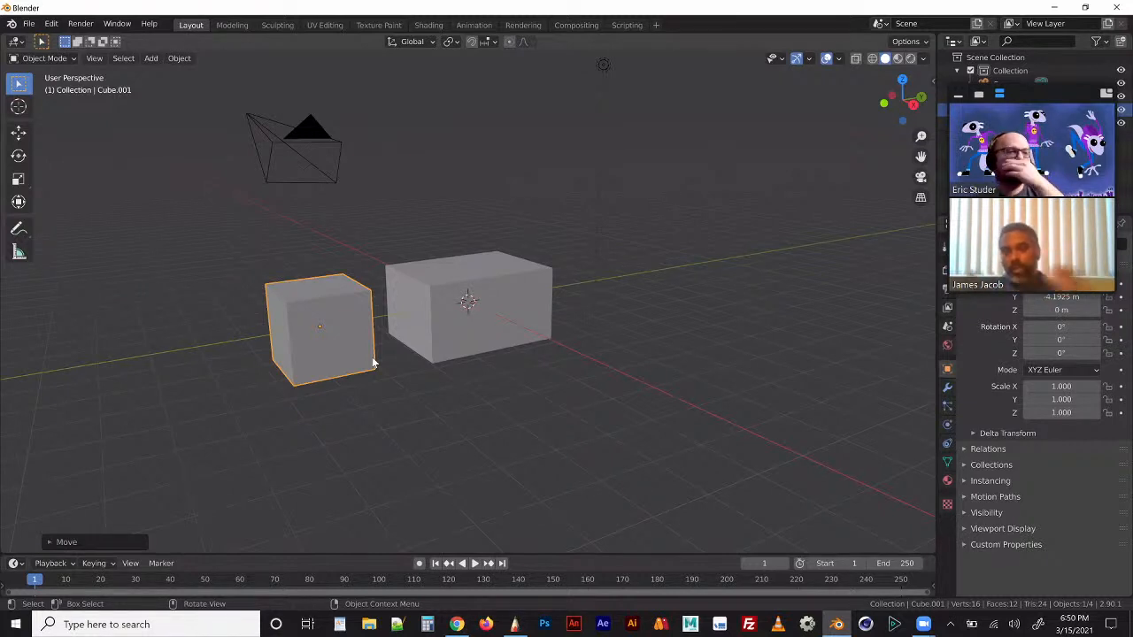
Step: Check the sketch in SketchBook, return to Blender, and make the cube a slab with Y scale -0.216 and Z scale 1.666, tilted -36.5° against the box
left_click(514, 624)
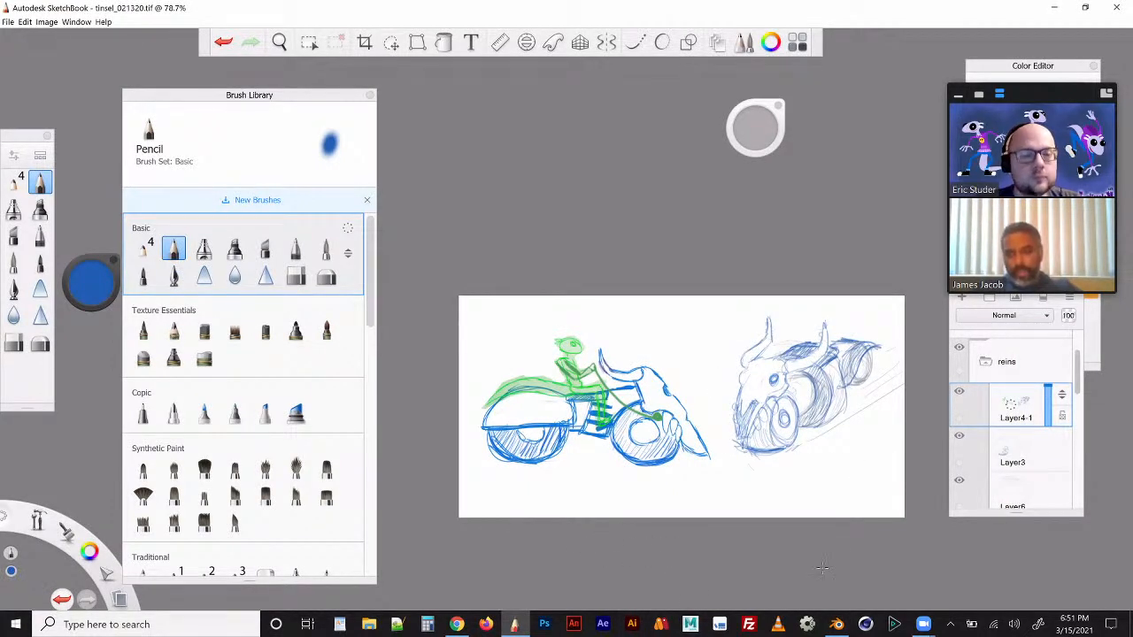
left_click(836, 624)
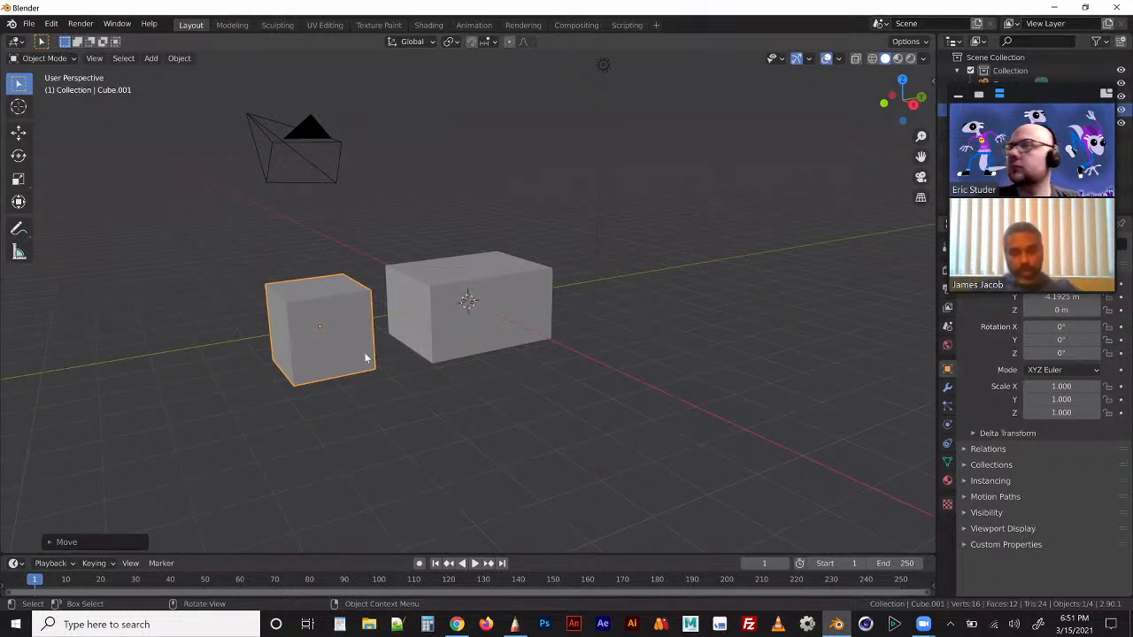
key("s")
key("x")
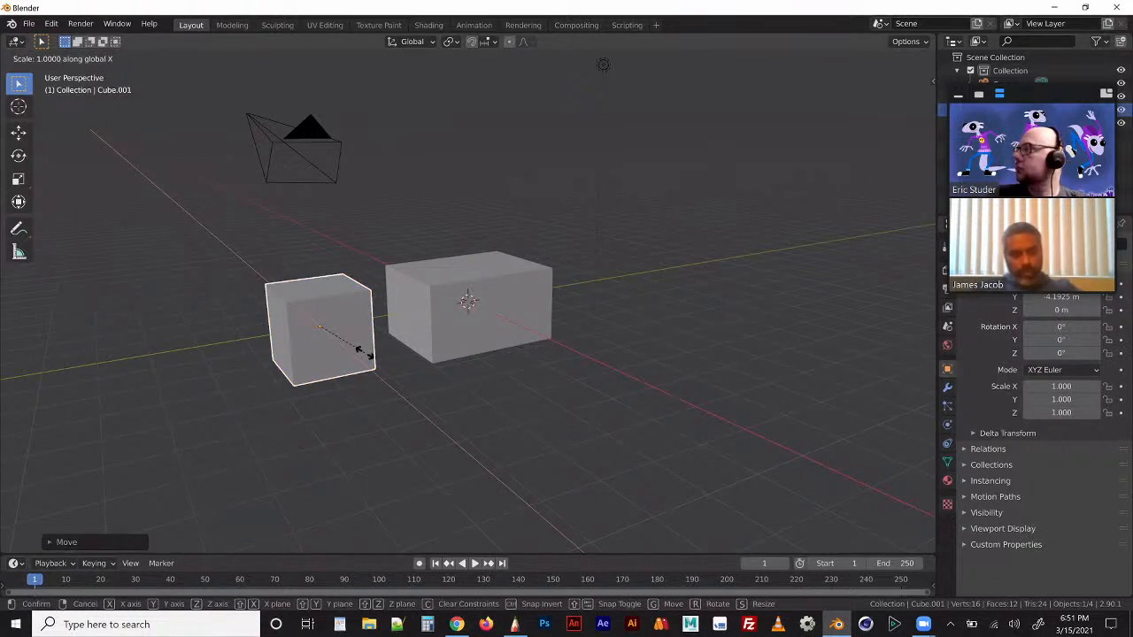
key("y")
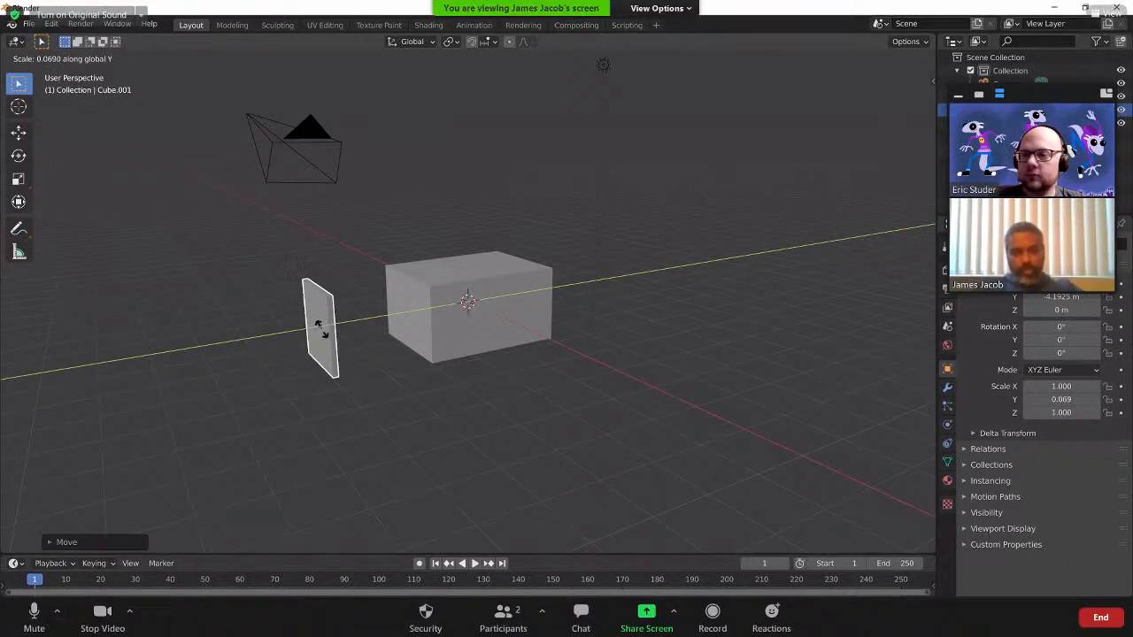
left_click(316, 340)
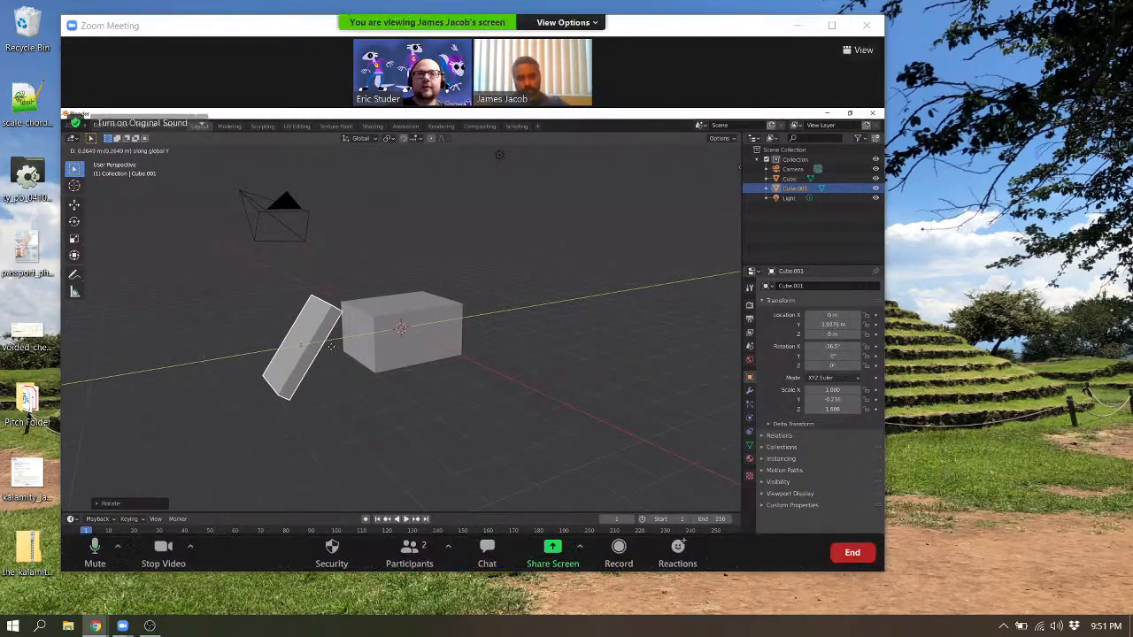
left_click(832, 26)
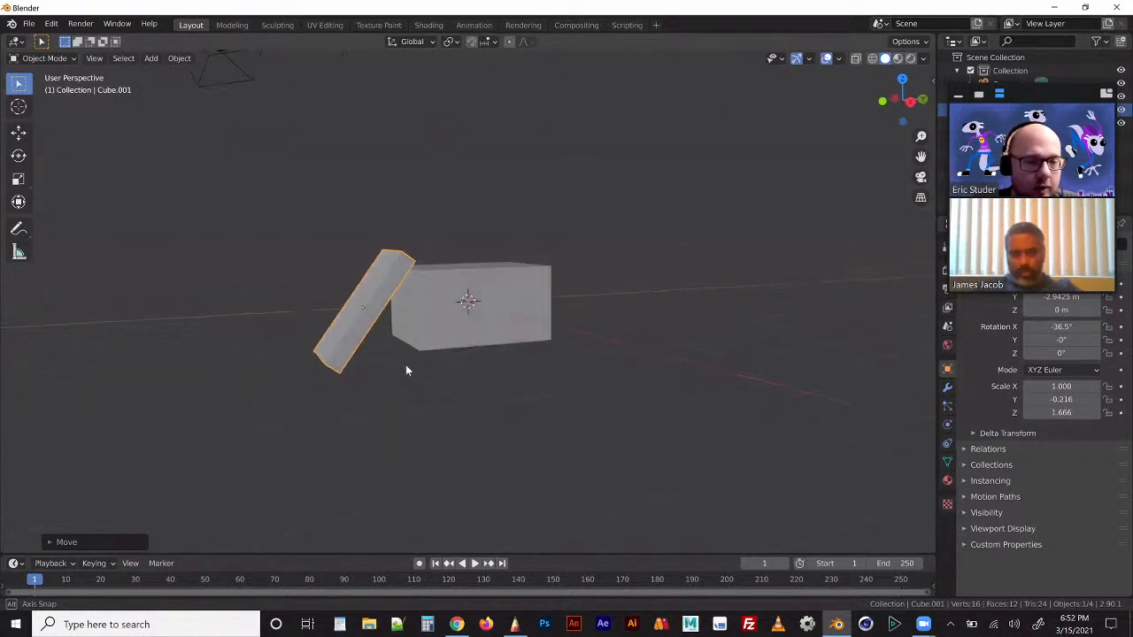
Step: Taper the box in Edit Mode by uniformly scaling down its end face on the side away from the tilted slab
mouse_move(425, 390)
middle_mouse_down()
mouse_move(400, 375)
mouse_move(416, 370)
middle_mouse_up()
left_click(498, 319)
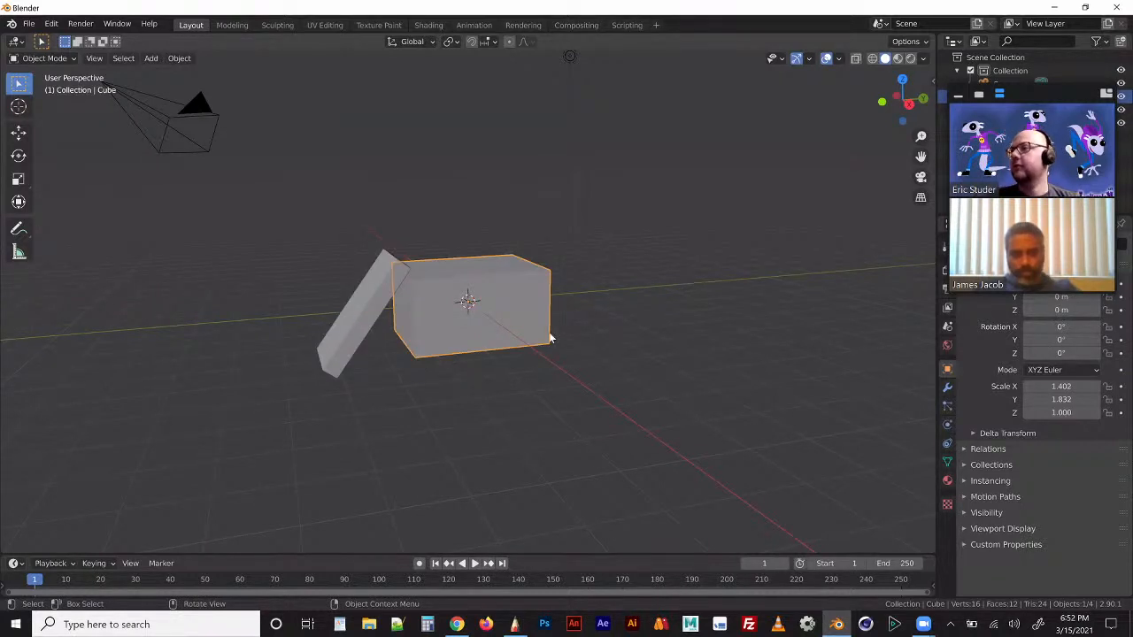
key("Tab")
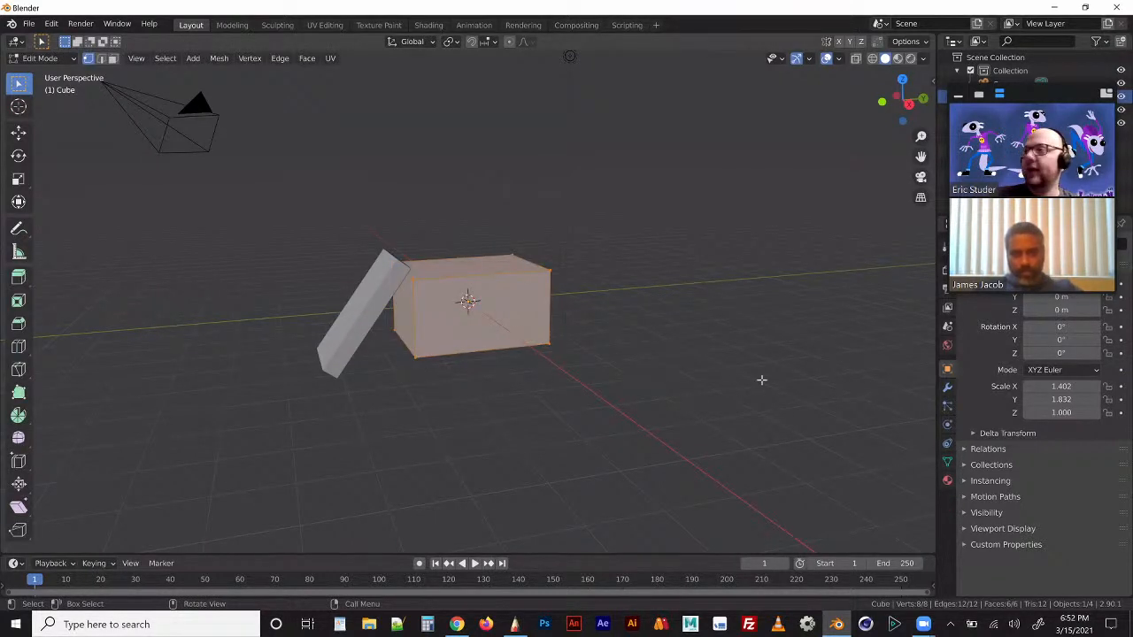
middle_click_drag(691, 380, 169, 79)
left_click(112, 59)
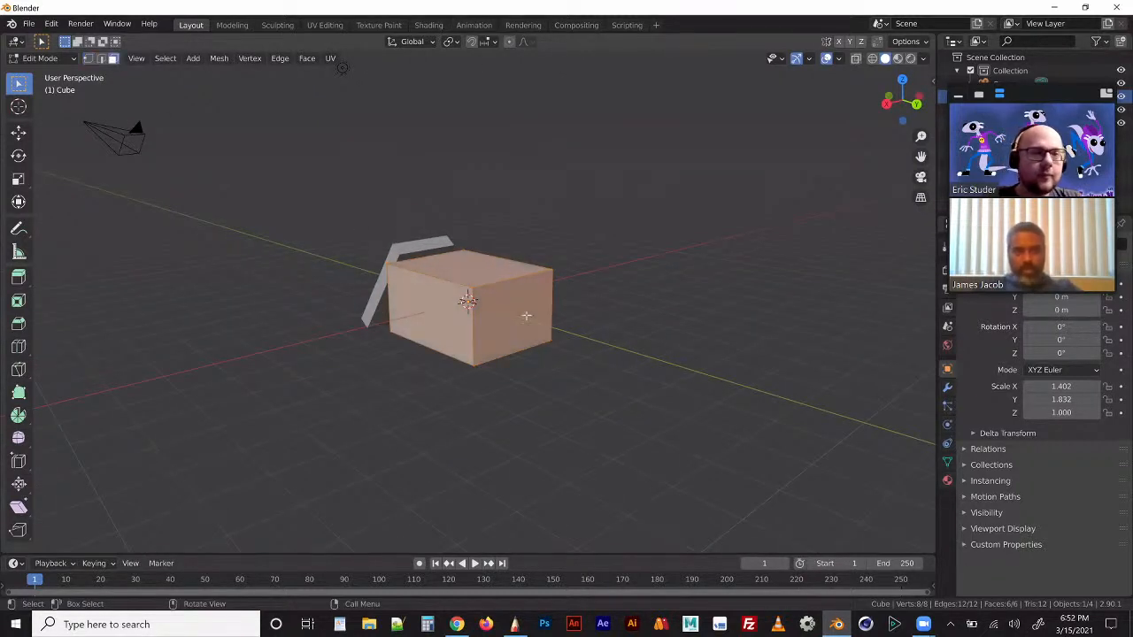
left_click(530, 321)
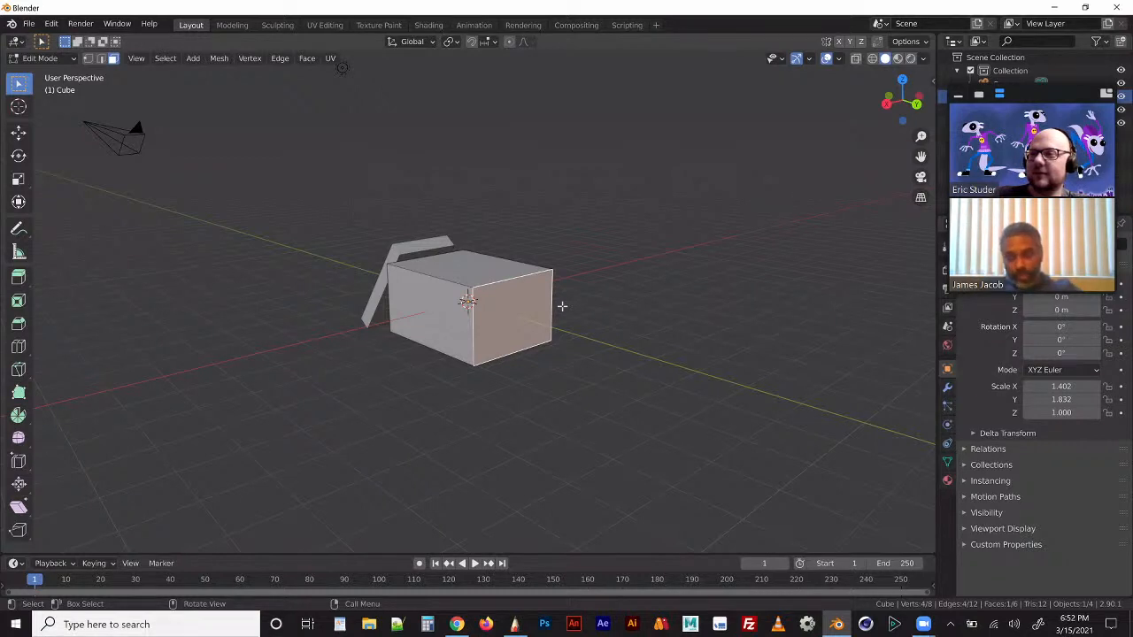
key("s")
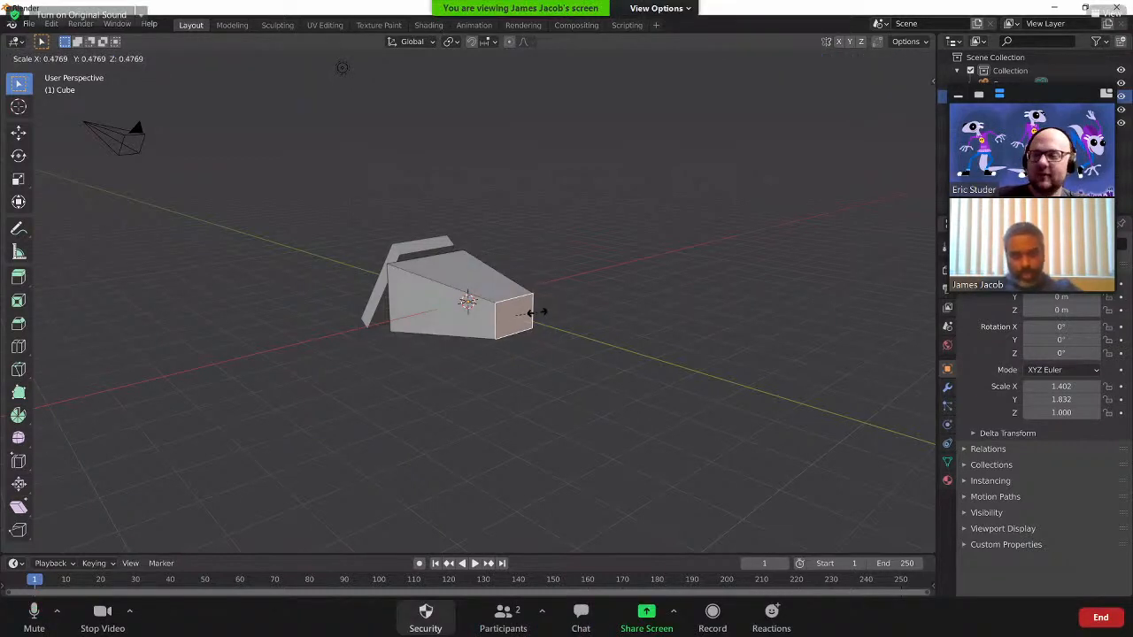
left_click(542, 307)
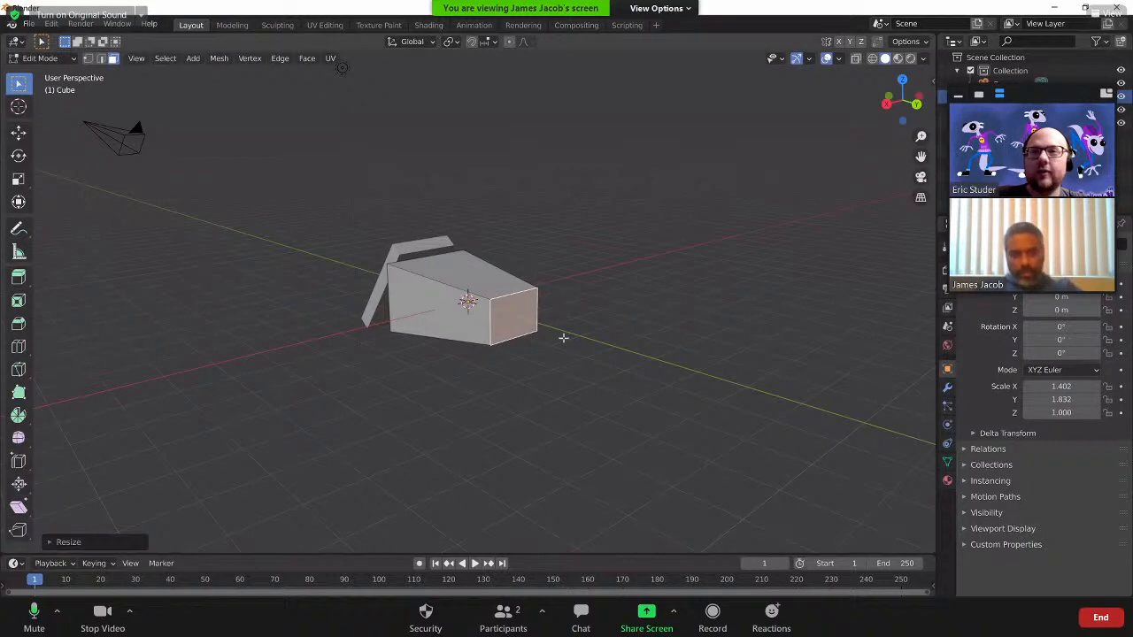
Step: Move the tapered box's small end face slightly outward along global Y and deselect it
key("Escape")
middle_click_drag(504, 352, 526, 344)
key("alt+f")
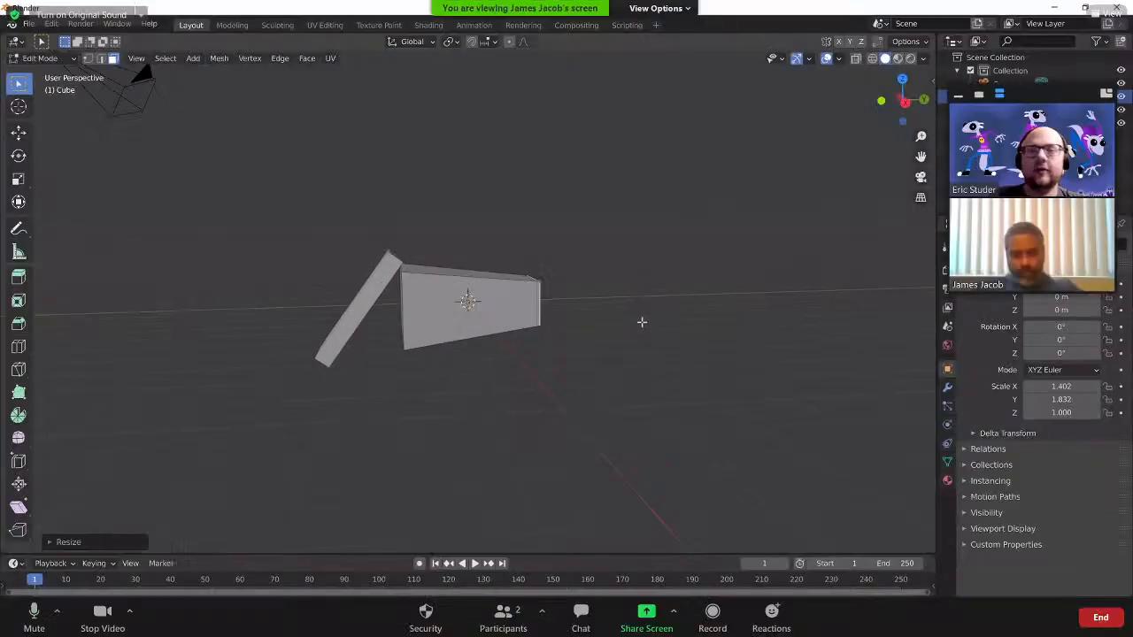
key("g")
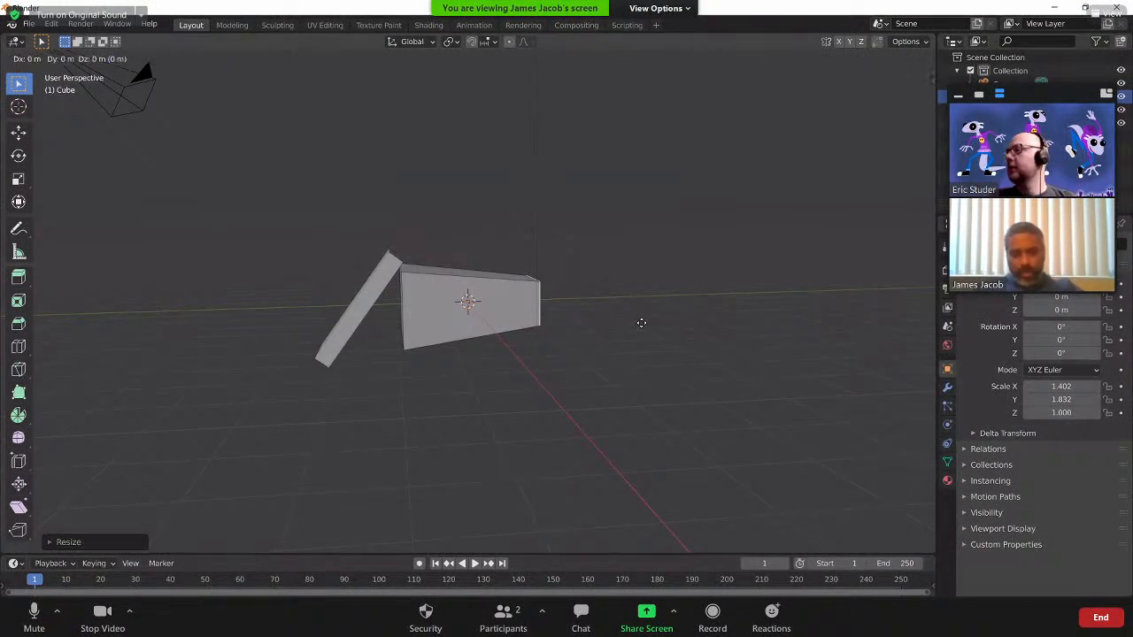
key("y")
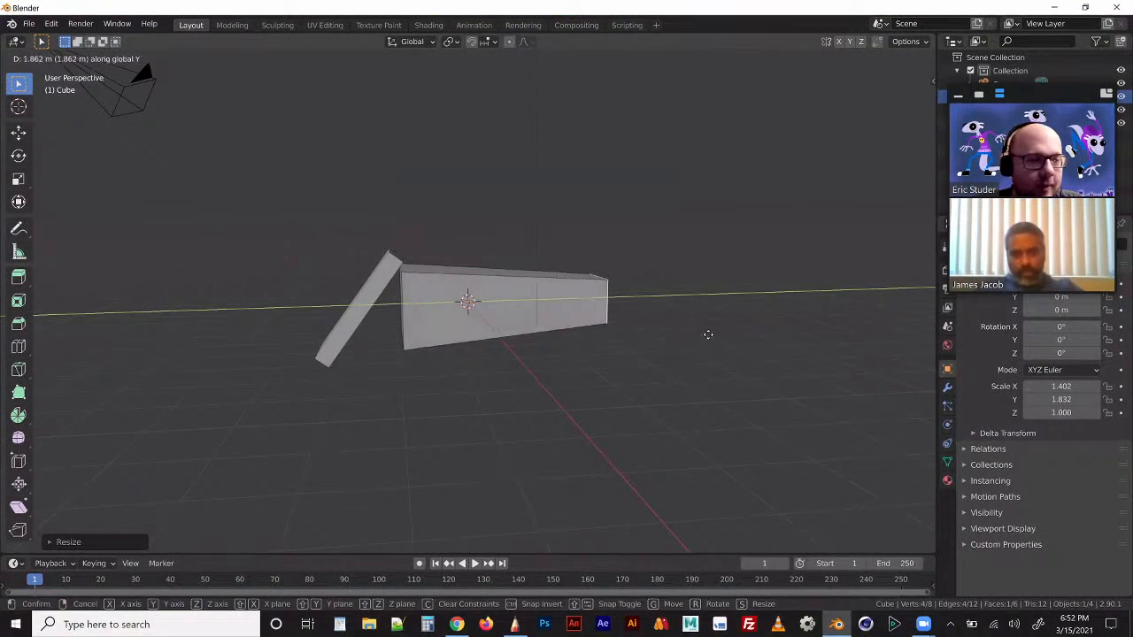
left_click(649, 321)
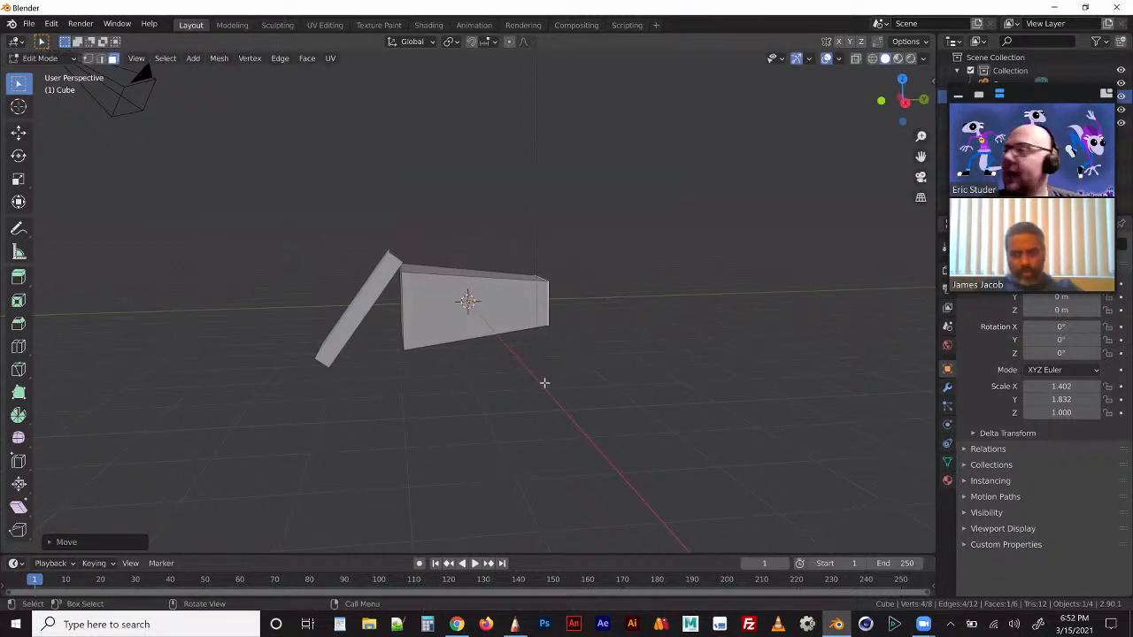
middle_click_drag(433, 384, 458, 407)
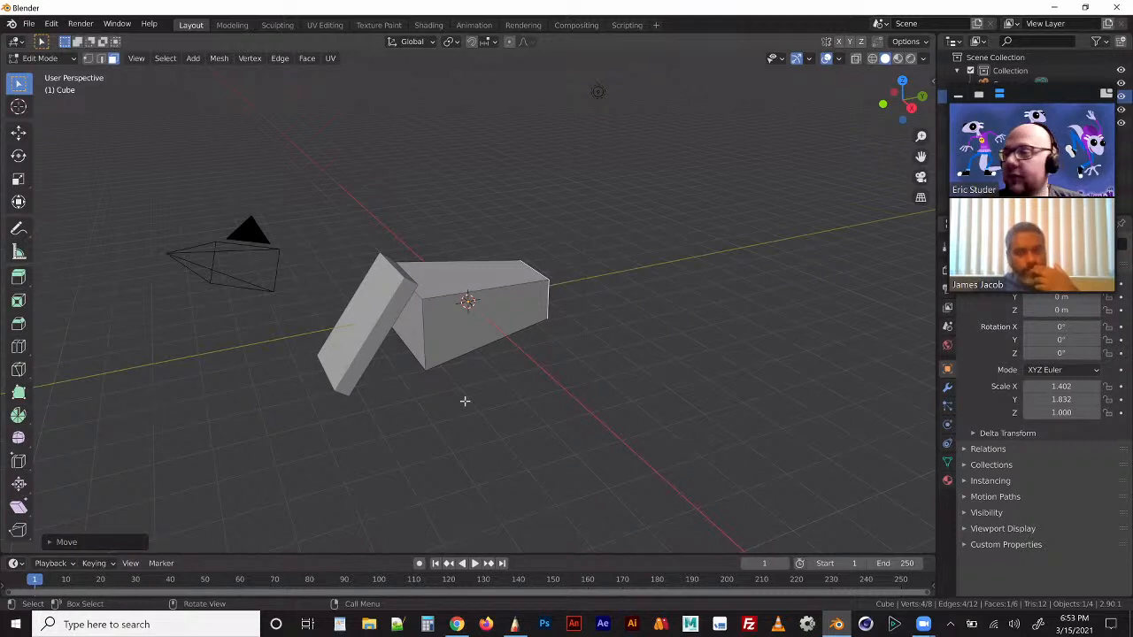
left_click(414, 413)
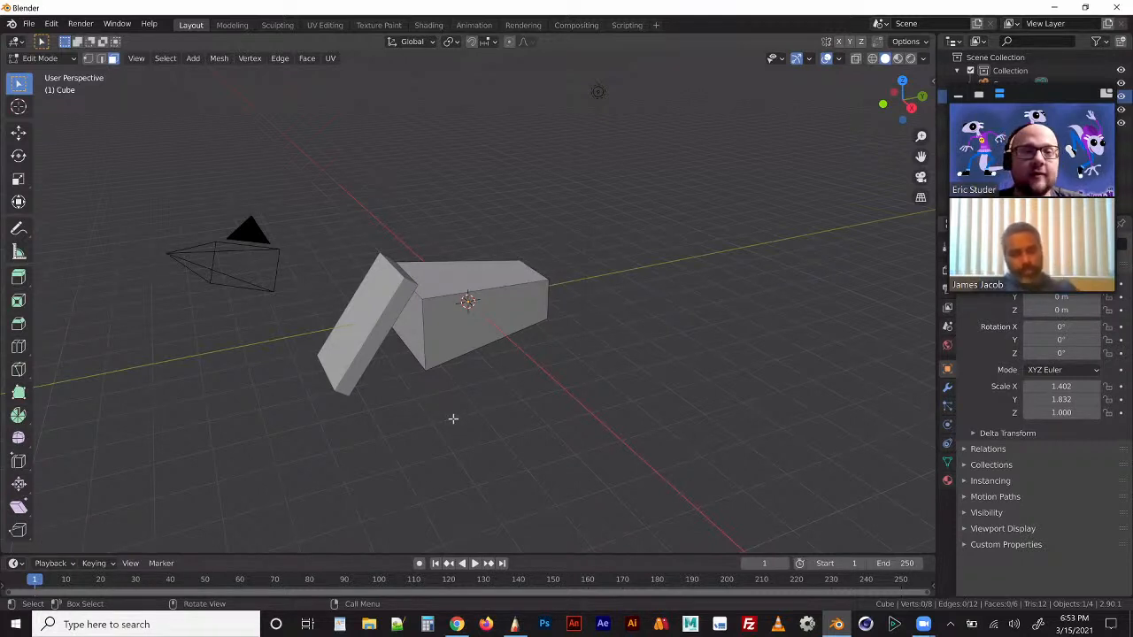
Step: Try adding a cylinder at the origin and rotating it about -37.7° around global X
key("shift+a")
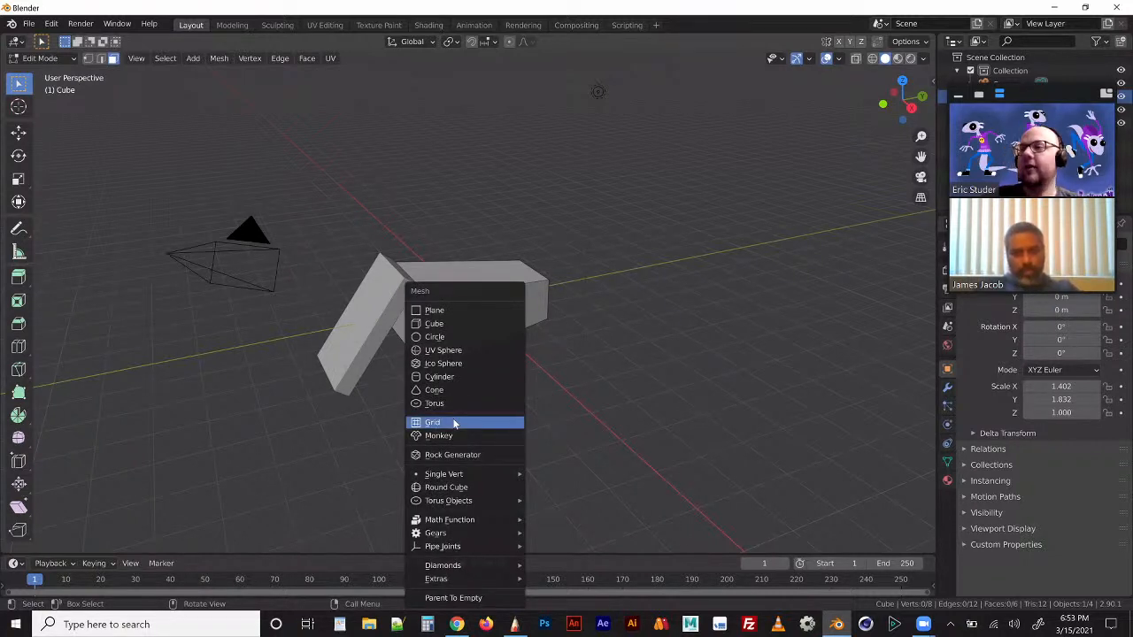
left_click(471, 376)
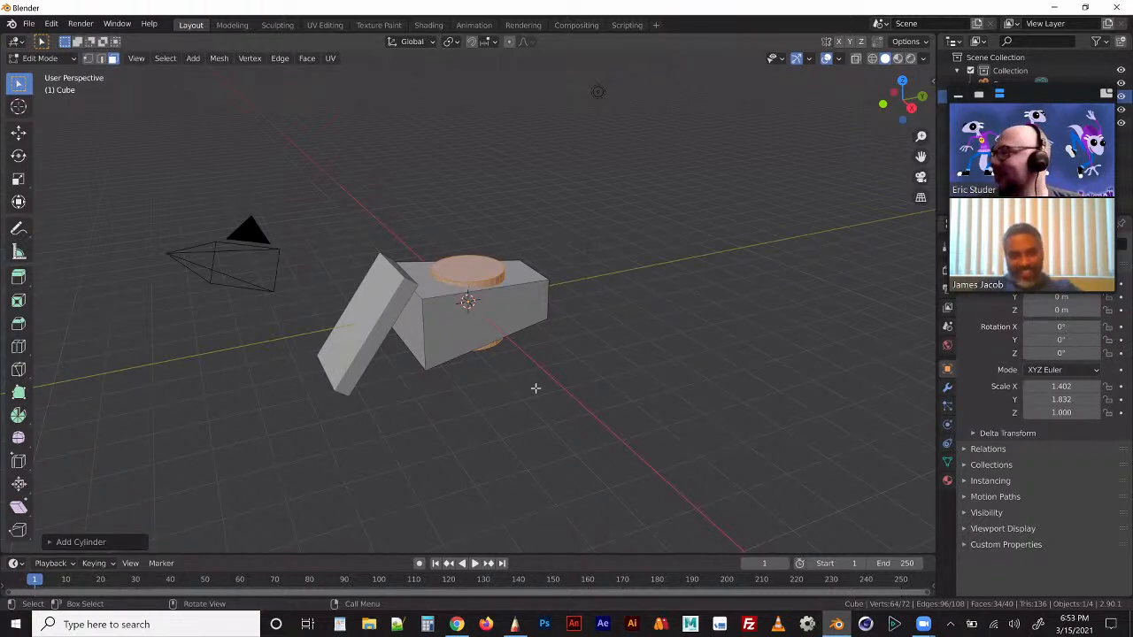
key("r")
key("x")
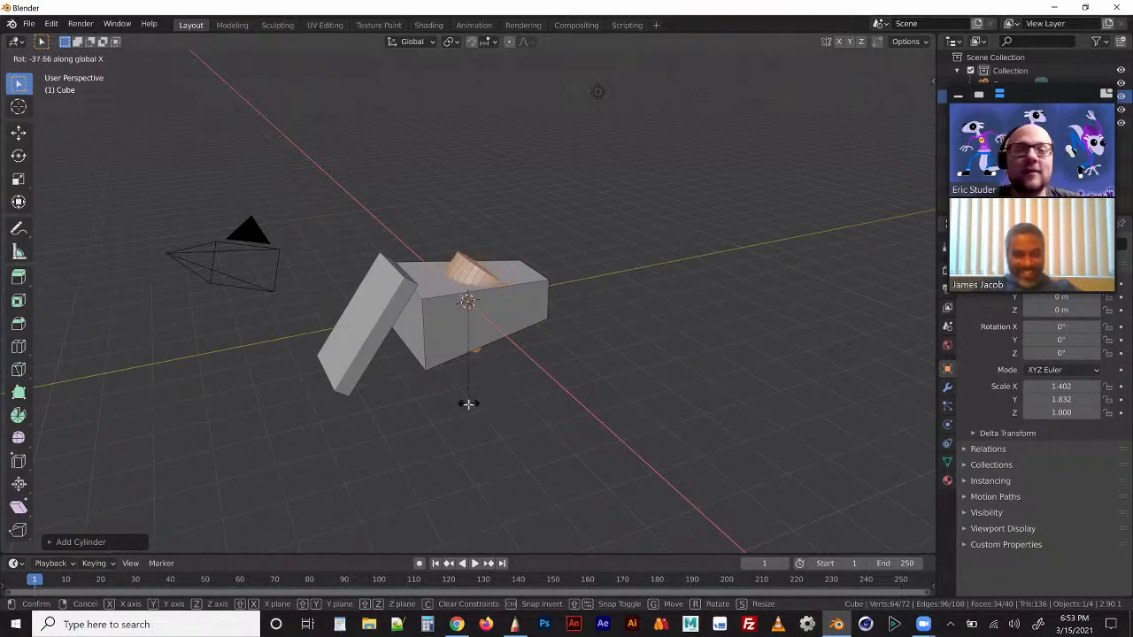
left_click(465, 399)
key("Tab")
Step: Set the cylinder's rotation angle to 45° and undo both the rotation and the added cylinder
left_click(106, 542)
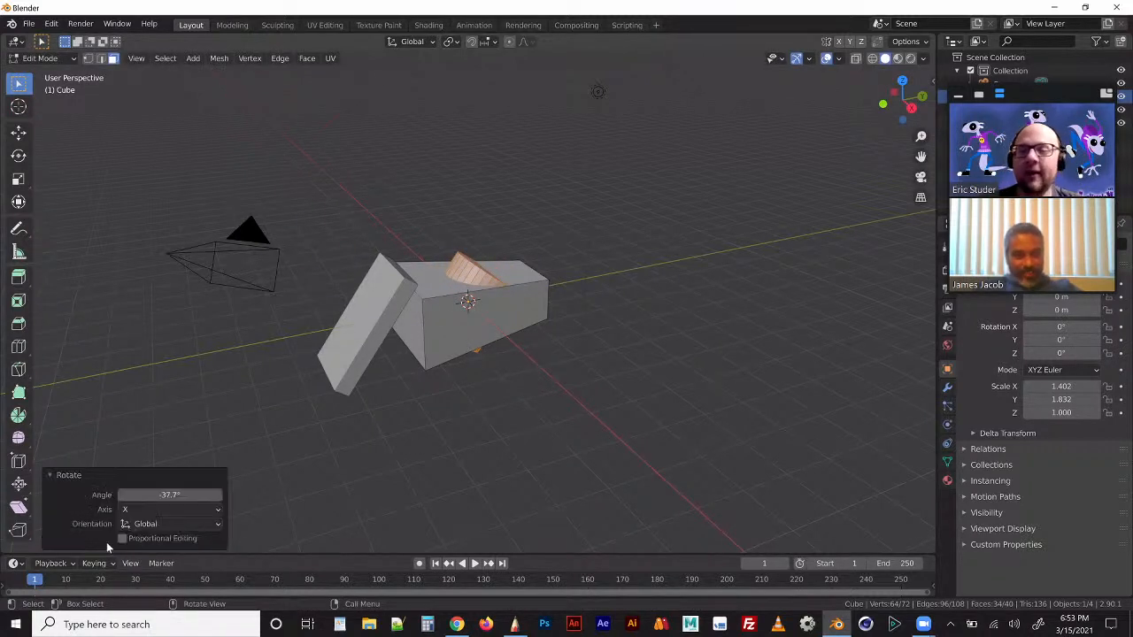
left_click(189, 495)
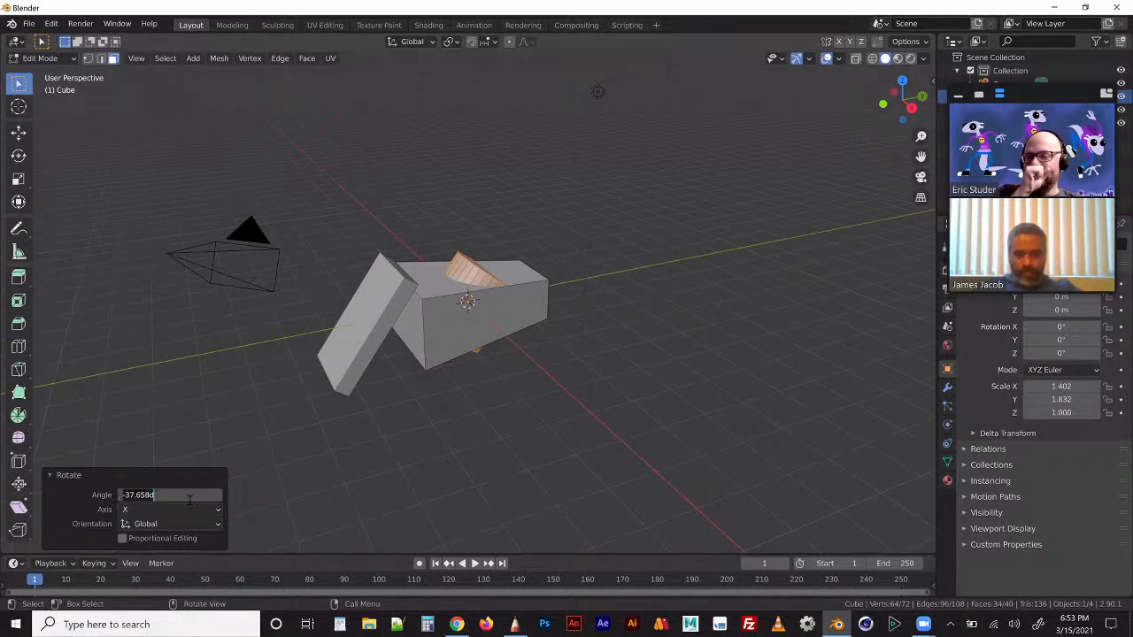
type("45")
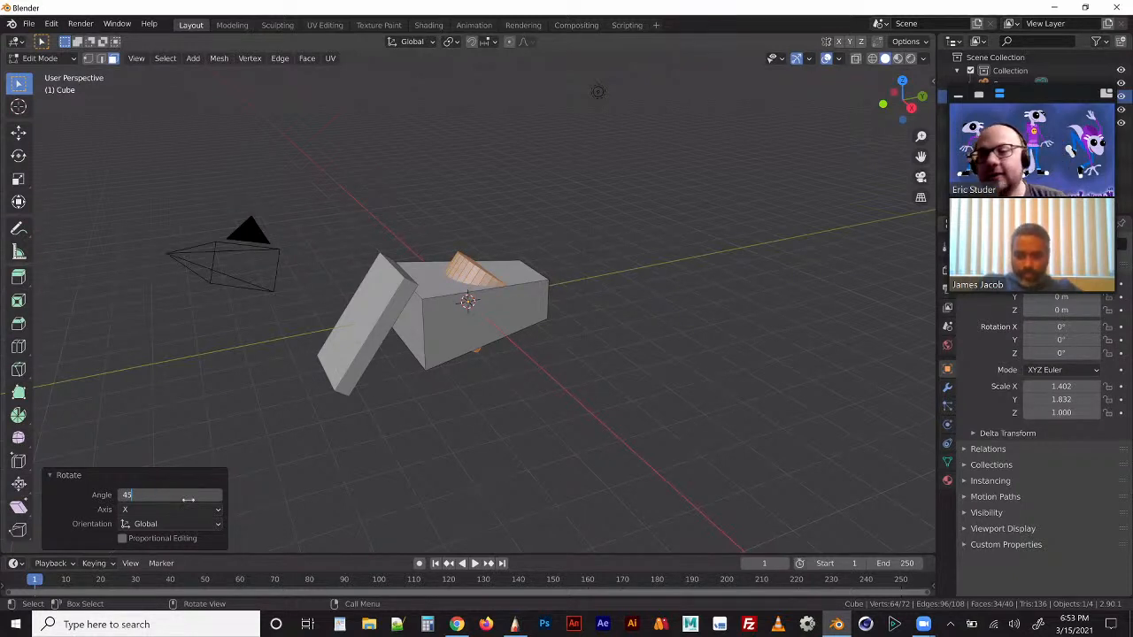
key("Return")
key("ctrl+z")
key("ctrl+z")
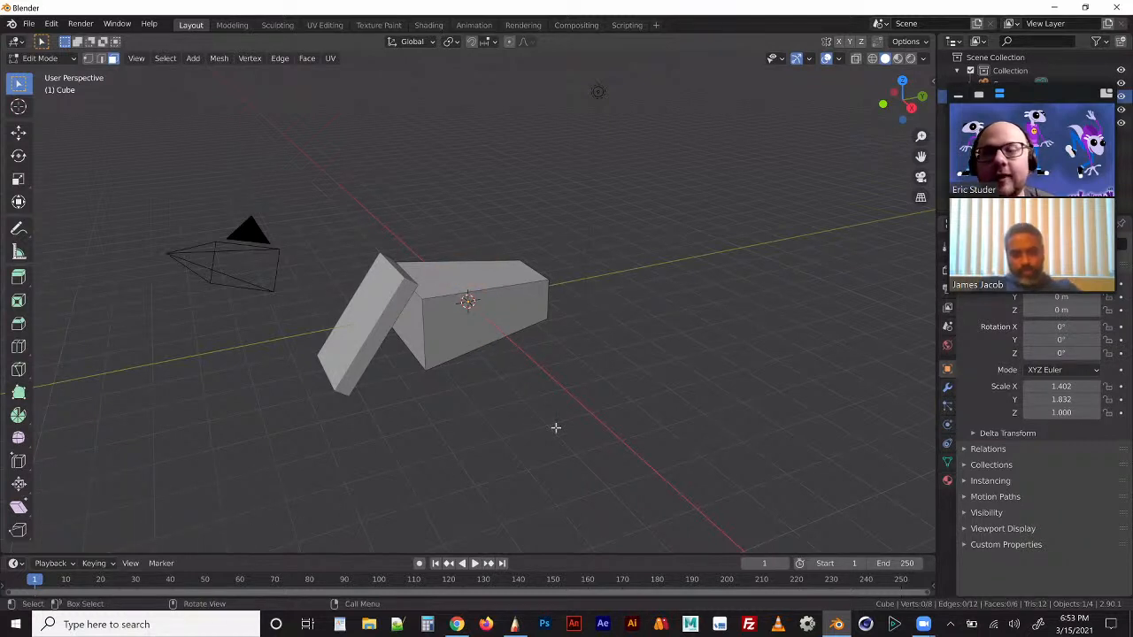
Step: Add a cylinder with 32 vertices, 1 m radius and 2 m depth at the origin
key("shift+a")
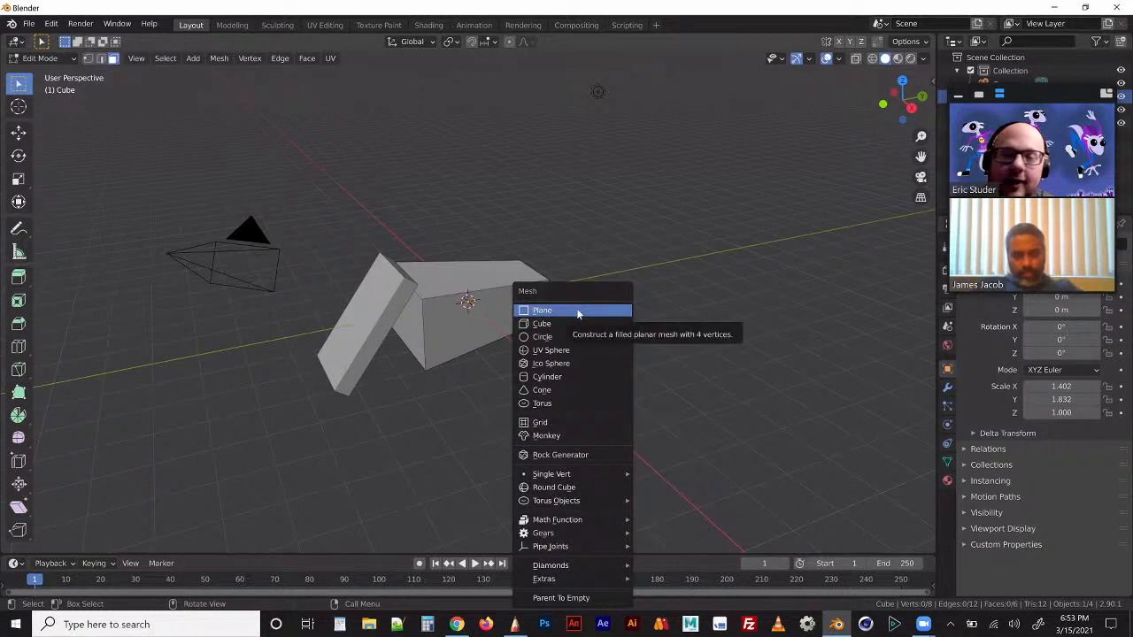
left_click(570, 376)
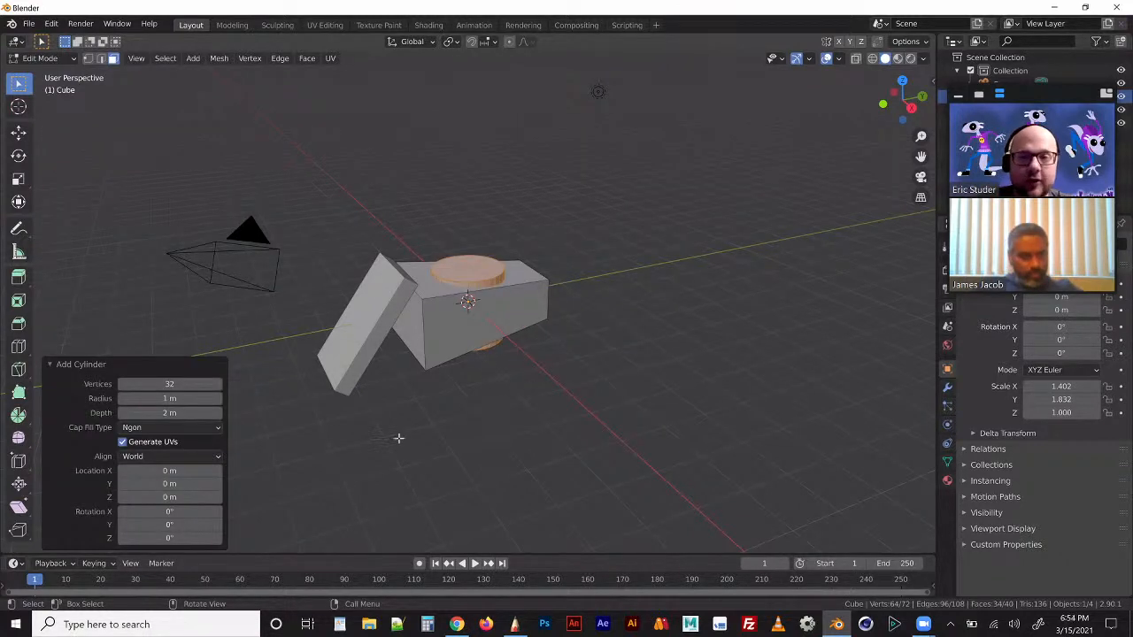
key("r")
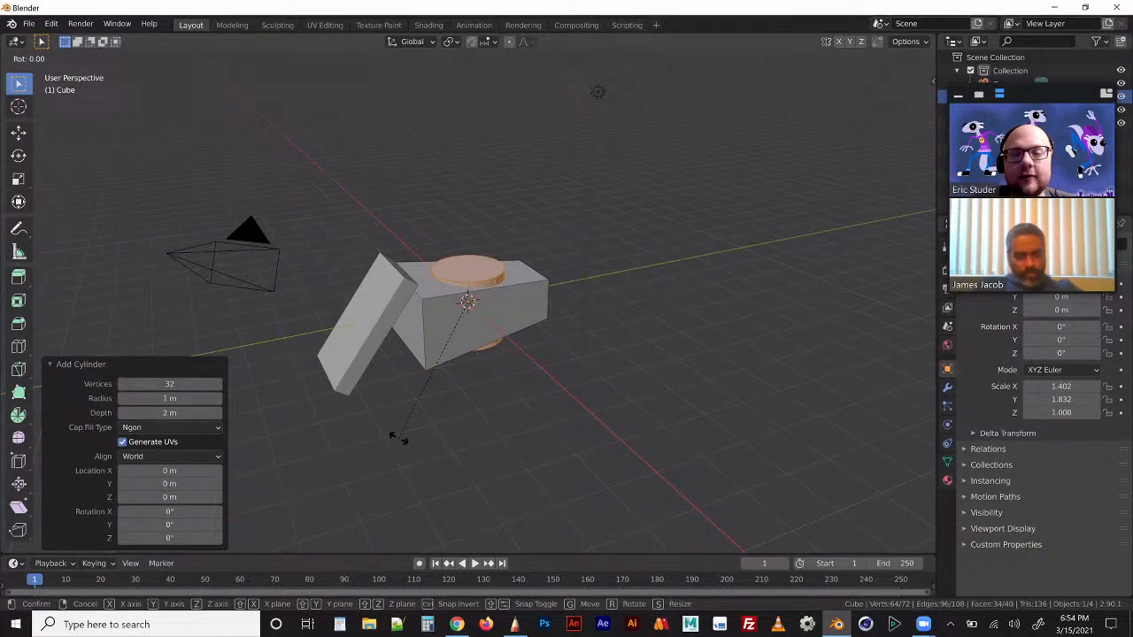
left_click(340, 416)
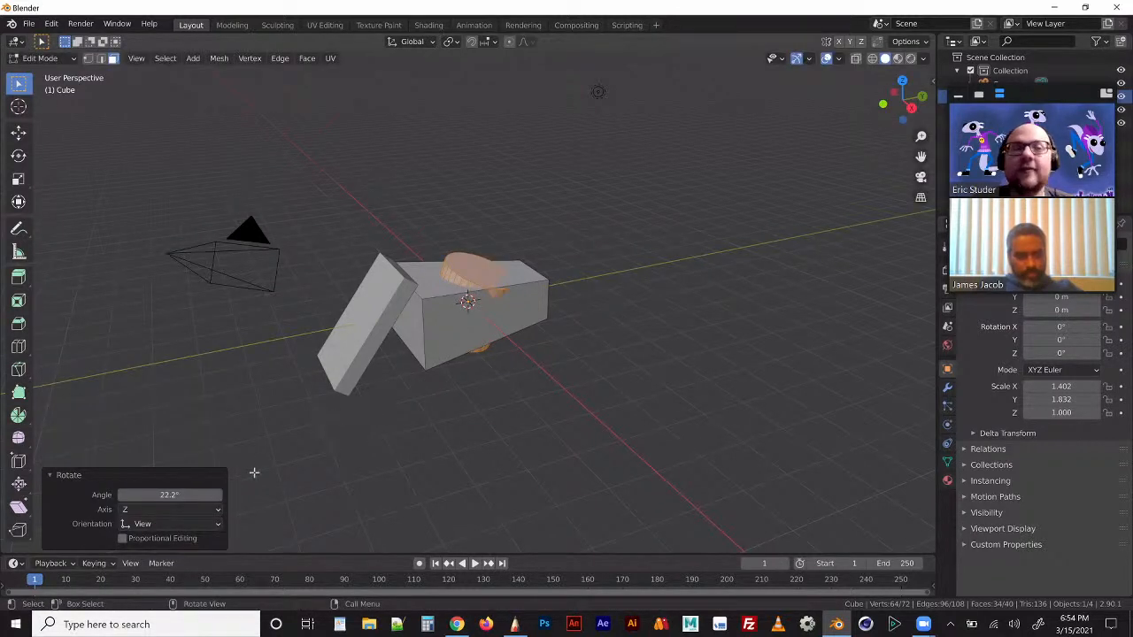
left_click_drag(170, 495, 197, 495)
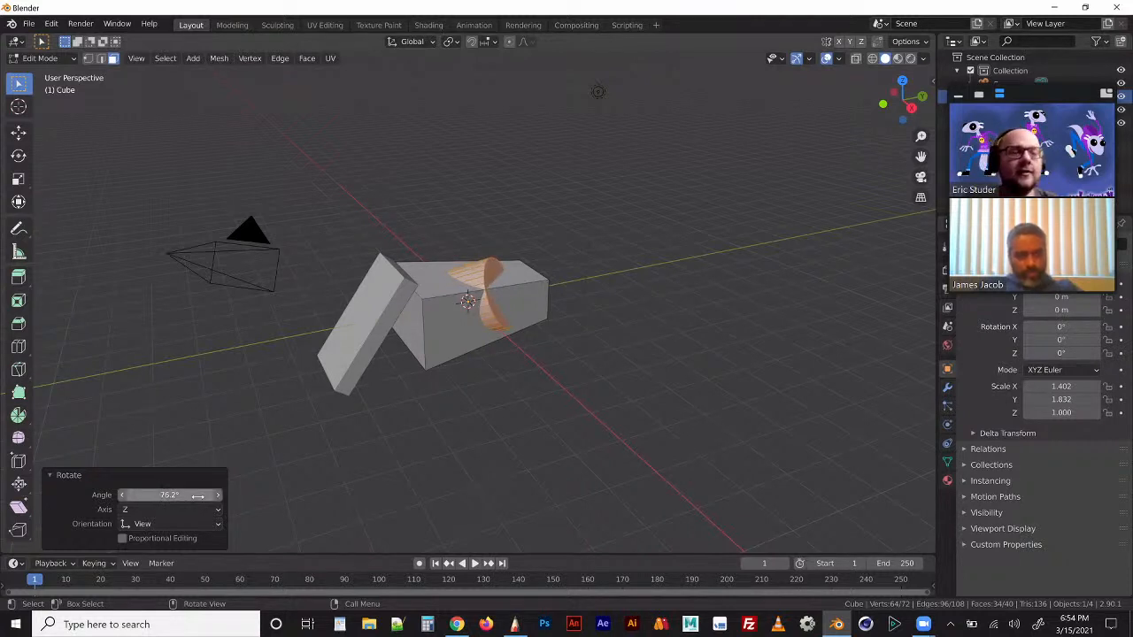
key("ctrl+z")
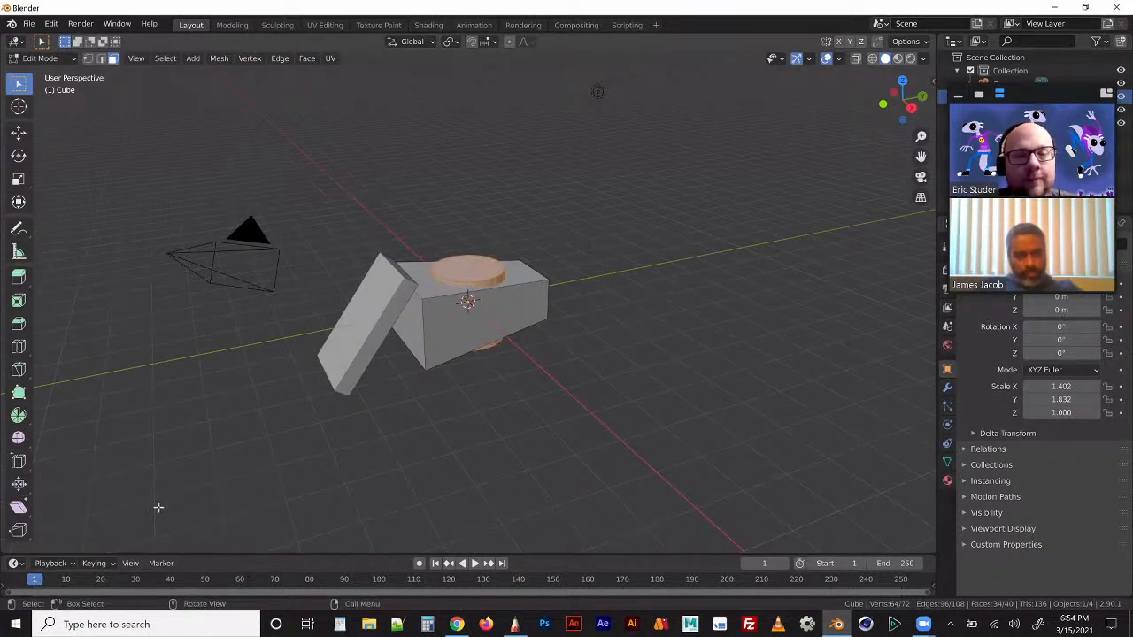
Step: Try rotating the cylinder mesh about global X with an angle of 90°, then deselect it and pick one of its faces
key("r")
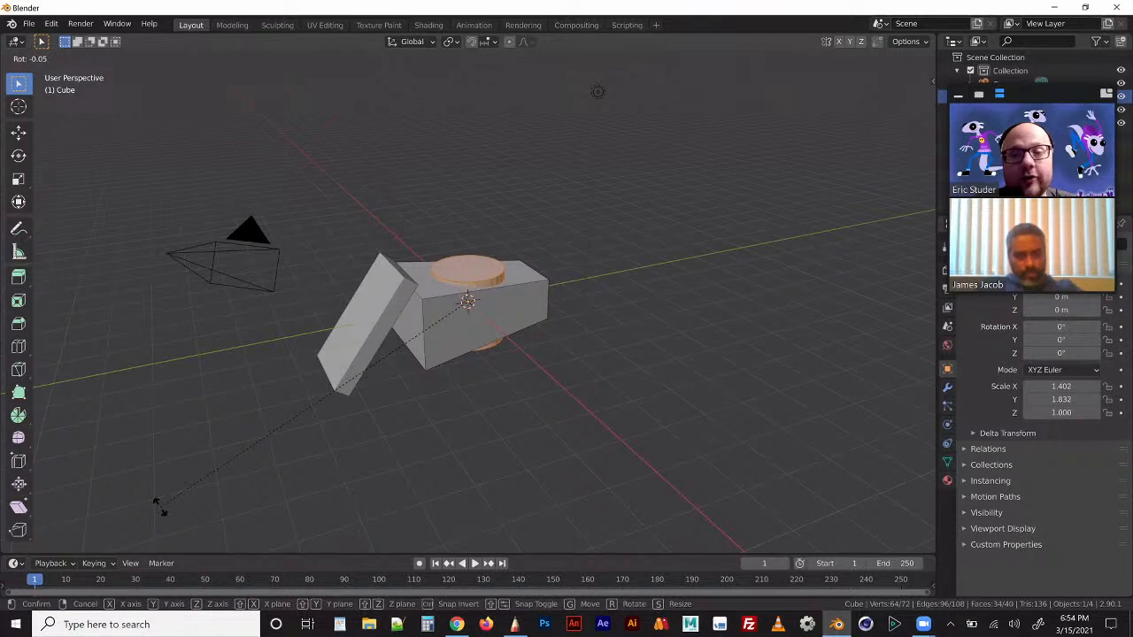
key("x")
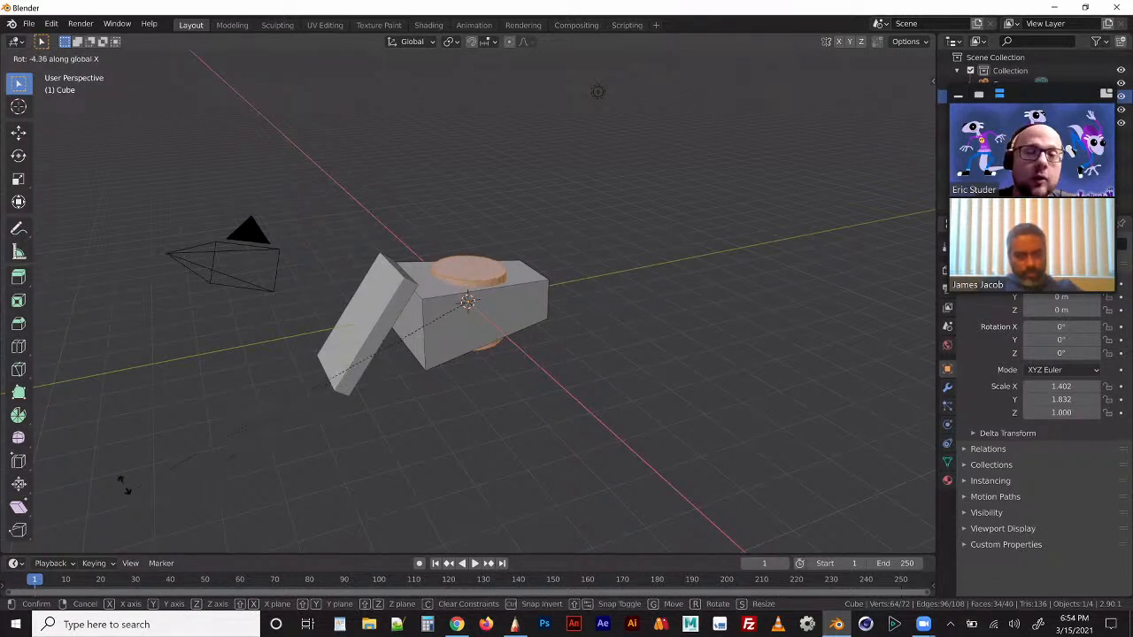
left_click(160, 239)
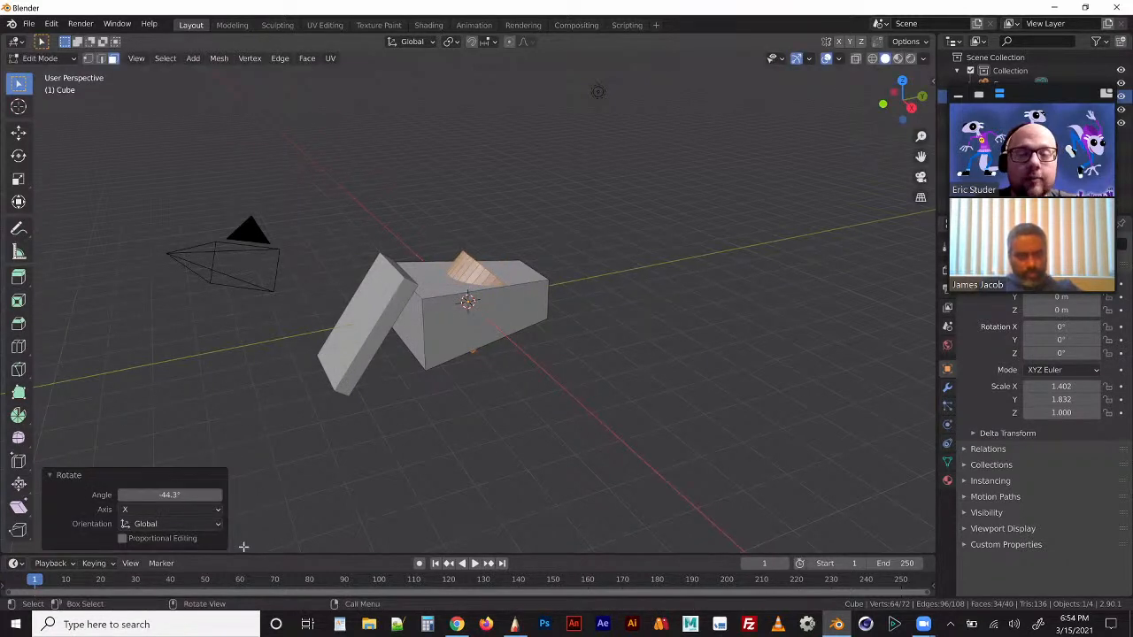
left_click_drag(168, 495, 126, 495)
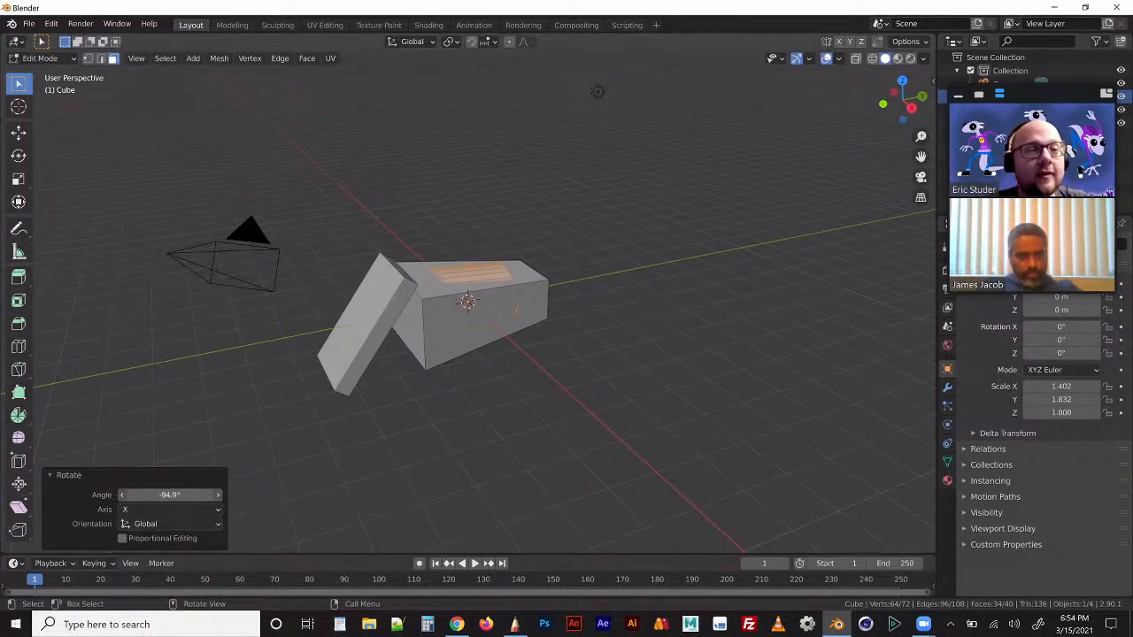
left_click(180, 494)
type("90")
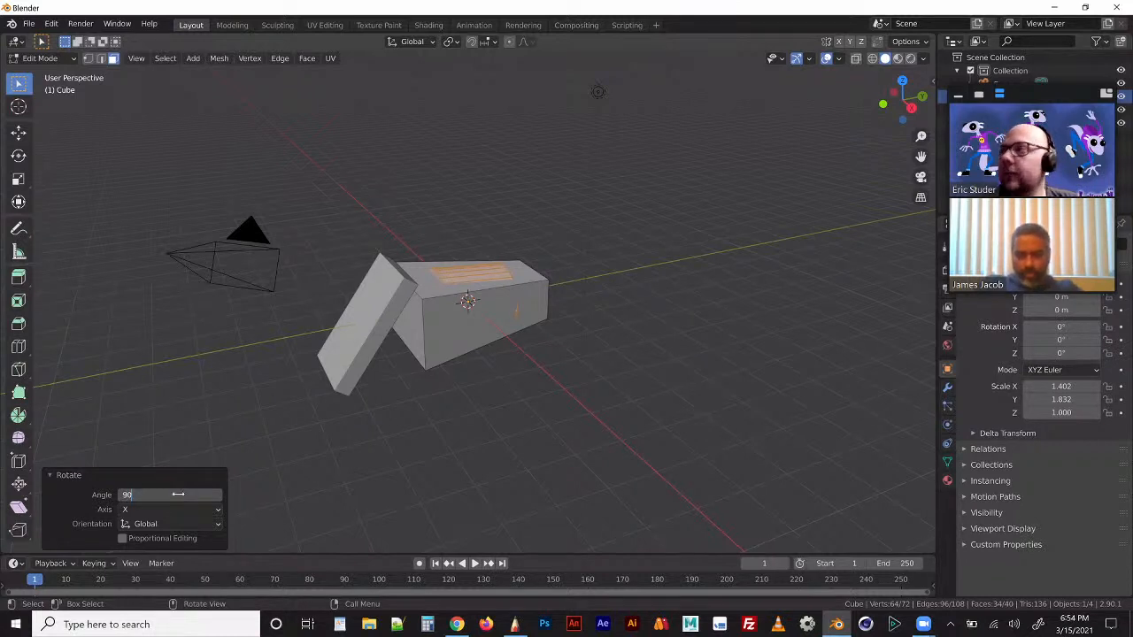
key("Return")
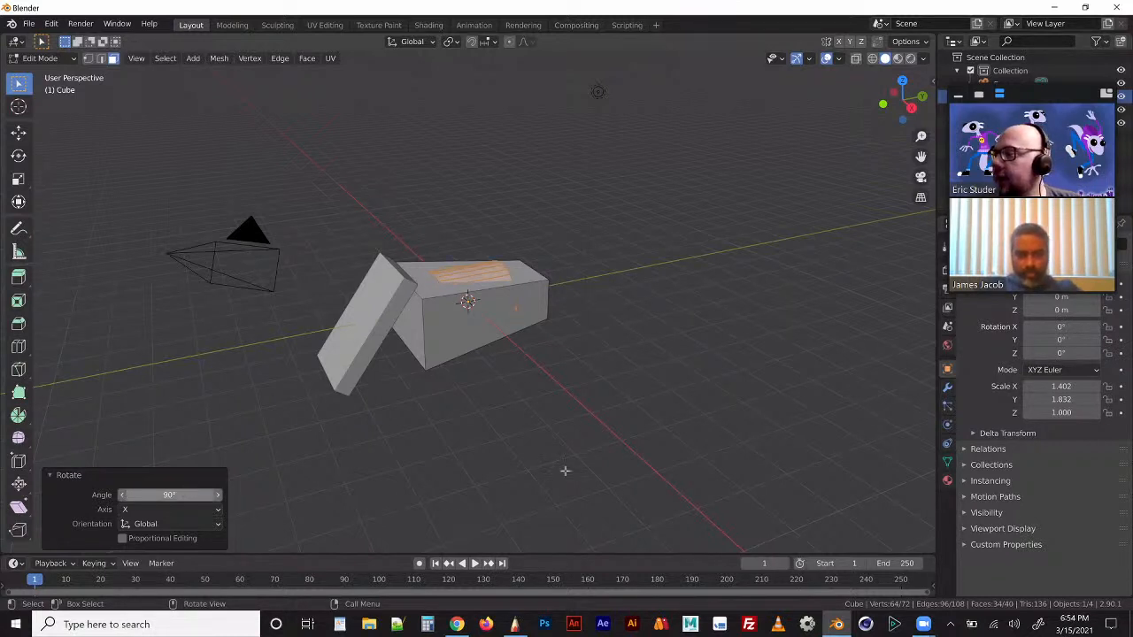
left_click(632, 397)
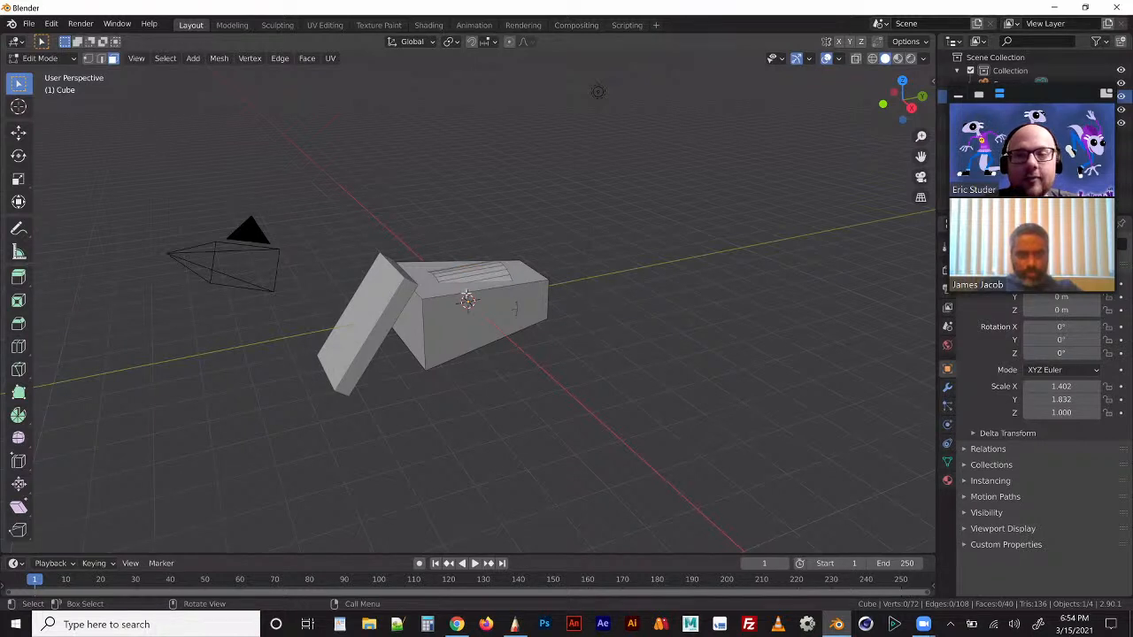
left_click(478, 275)
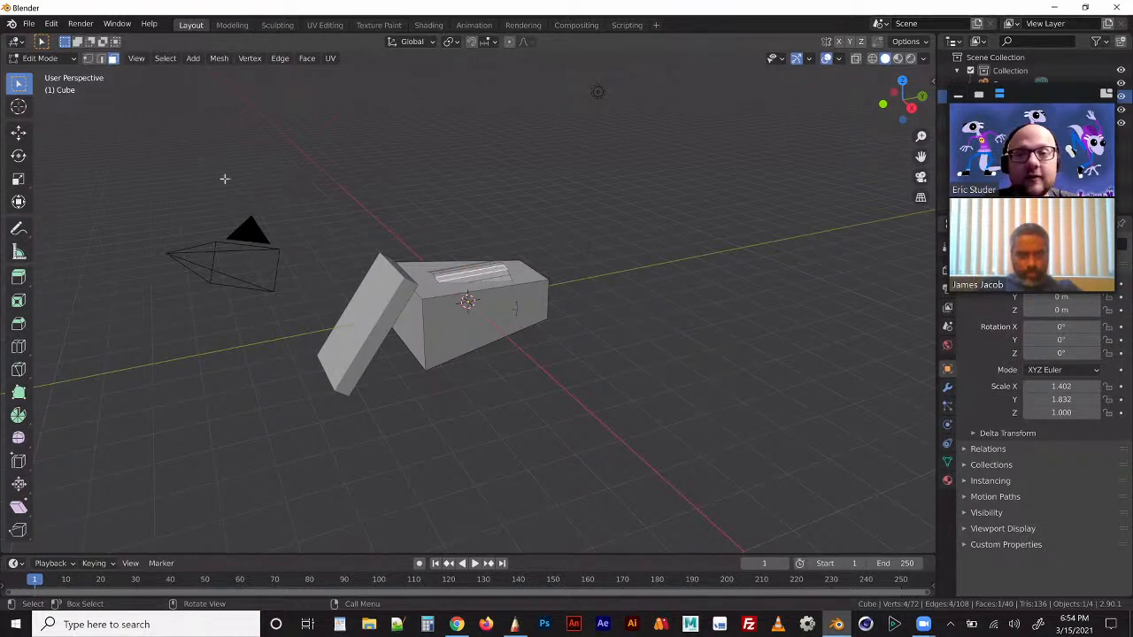
Step: Undo the cylinder's selection changes and rotation, and undo adding the cylinder inside the tapered box's mesh
key("ctrl+z")
key("ctrl+z")
key("ctrl+z")
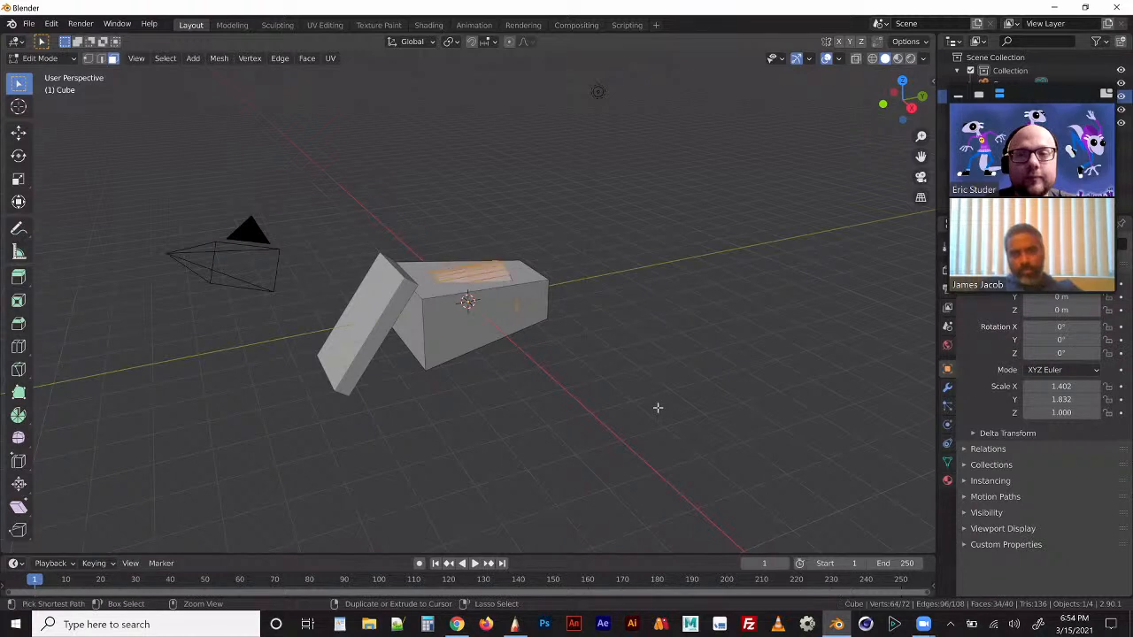
key("x")
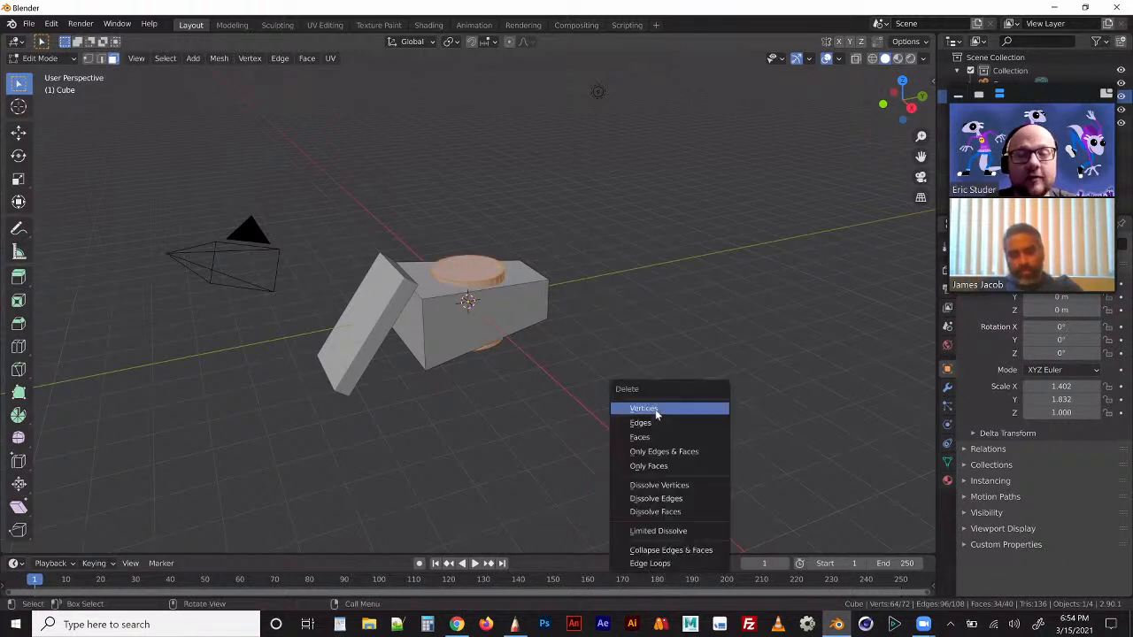
left_click(645, 351)
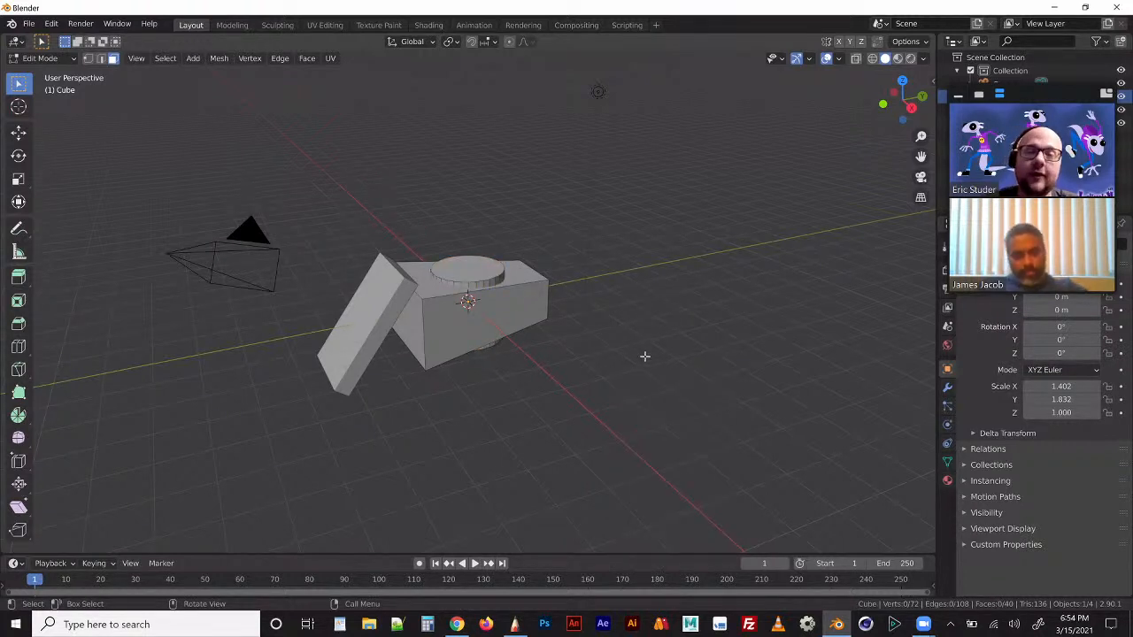
key("ctrl+z")
key("ctrl+z")
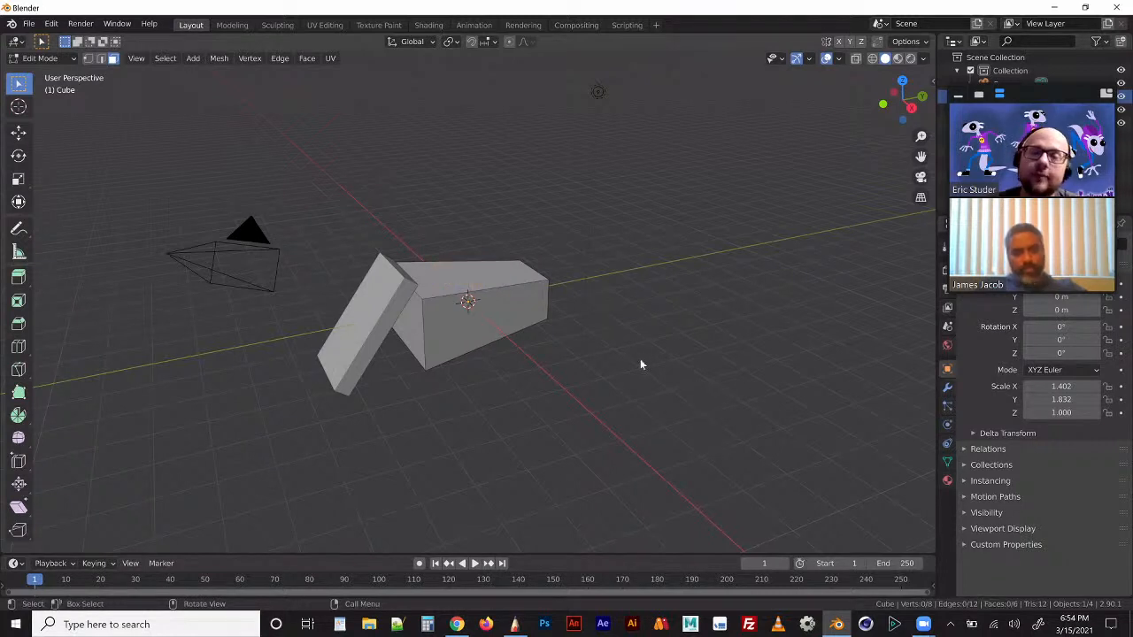
Step: Return to Object Mode and add a separate cylinder with 32 vertices, 1 m radius and 2 m depth at the origin
key("Tab")
left_click(457, 426)
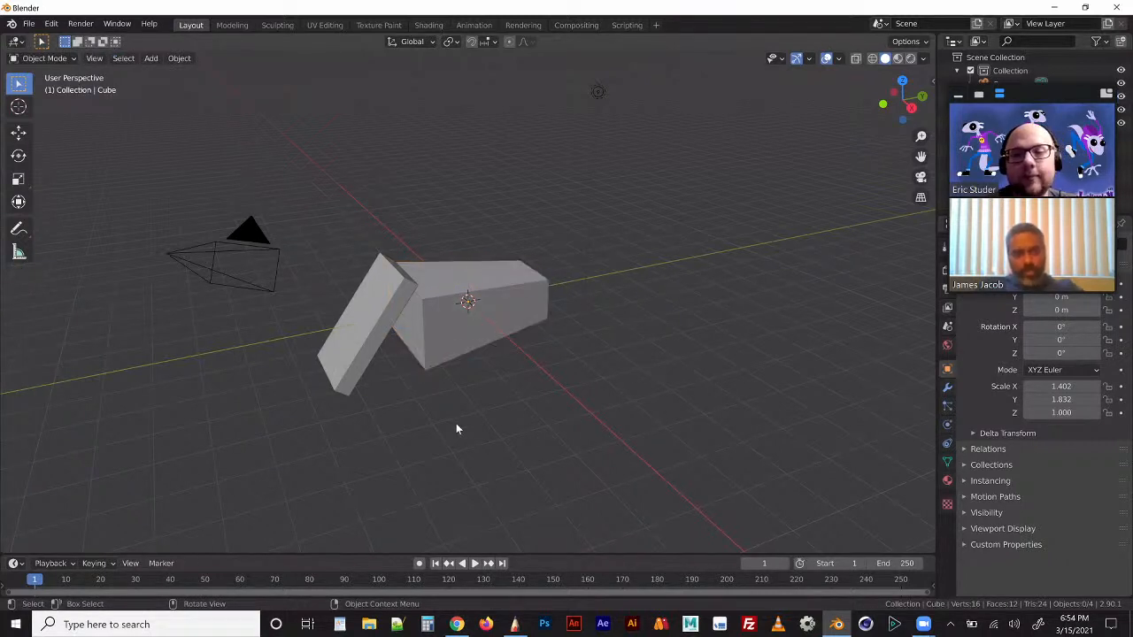
key("ctrl")
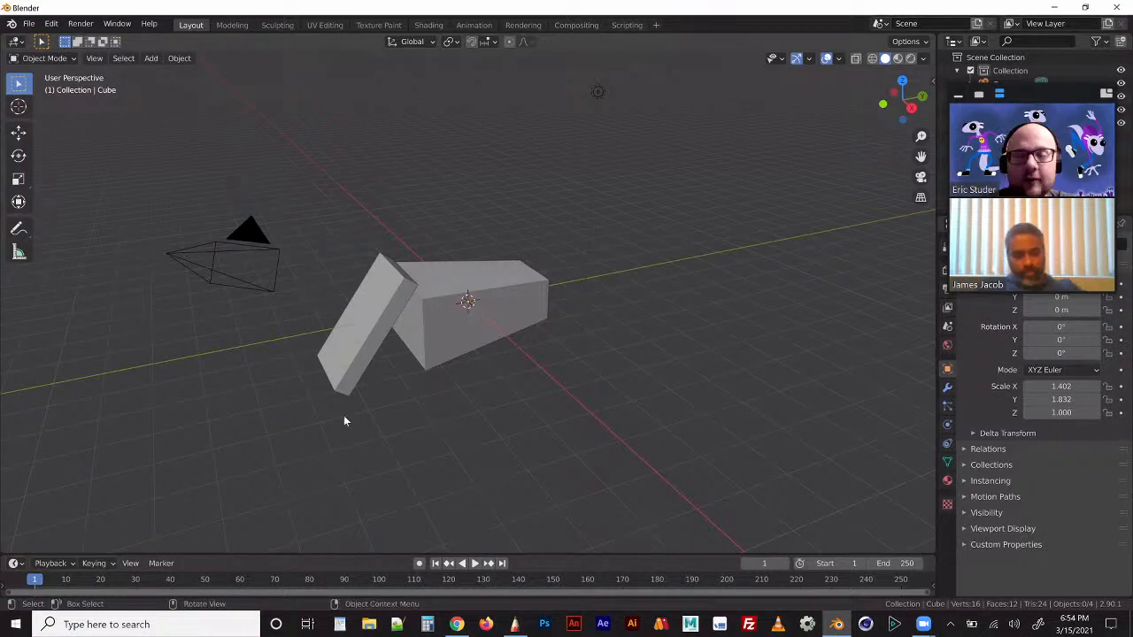
key("shift+a")
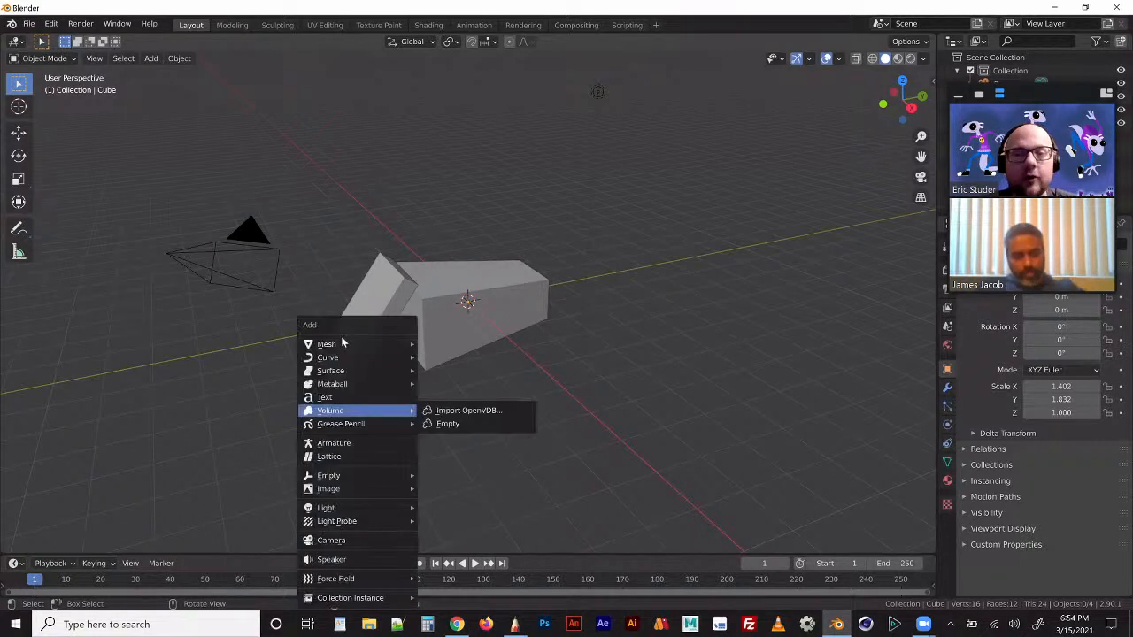
mouse_move(342, 343)
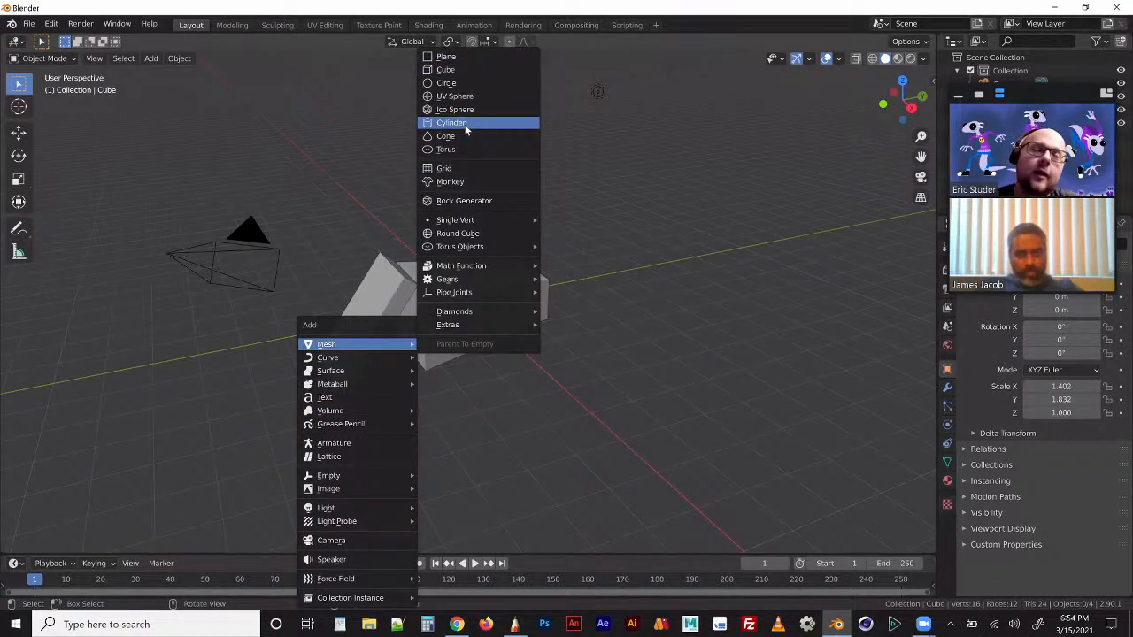
left_click(466, 126)
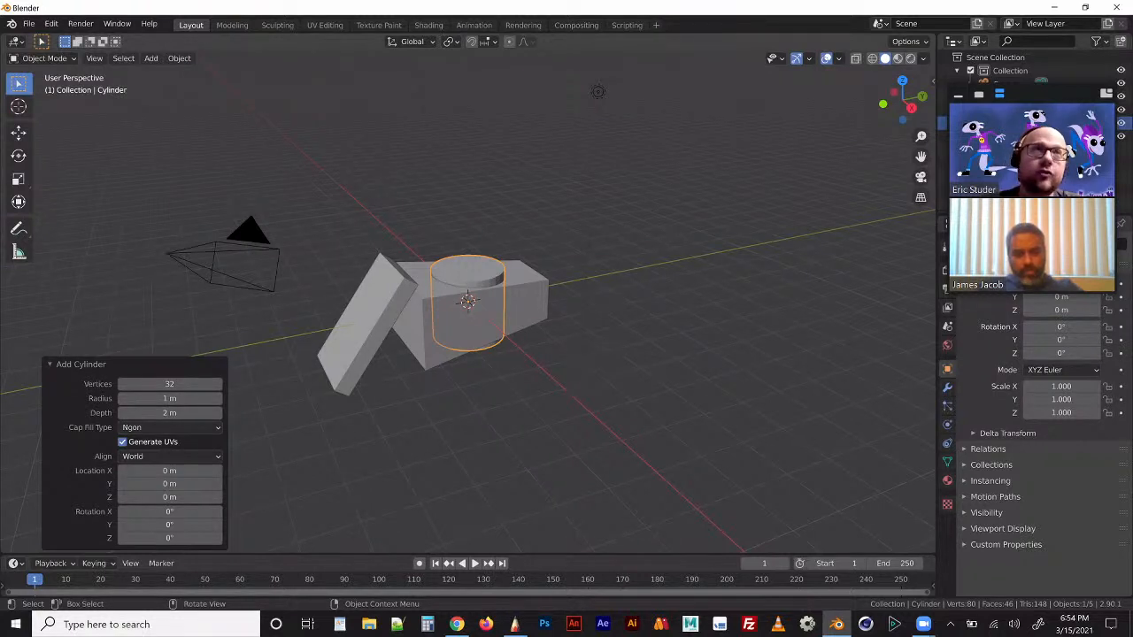
Step: Rotate the new cylinder 90° about global X so that it lies on its side
key("r")
key("x")
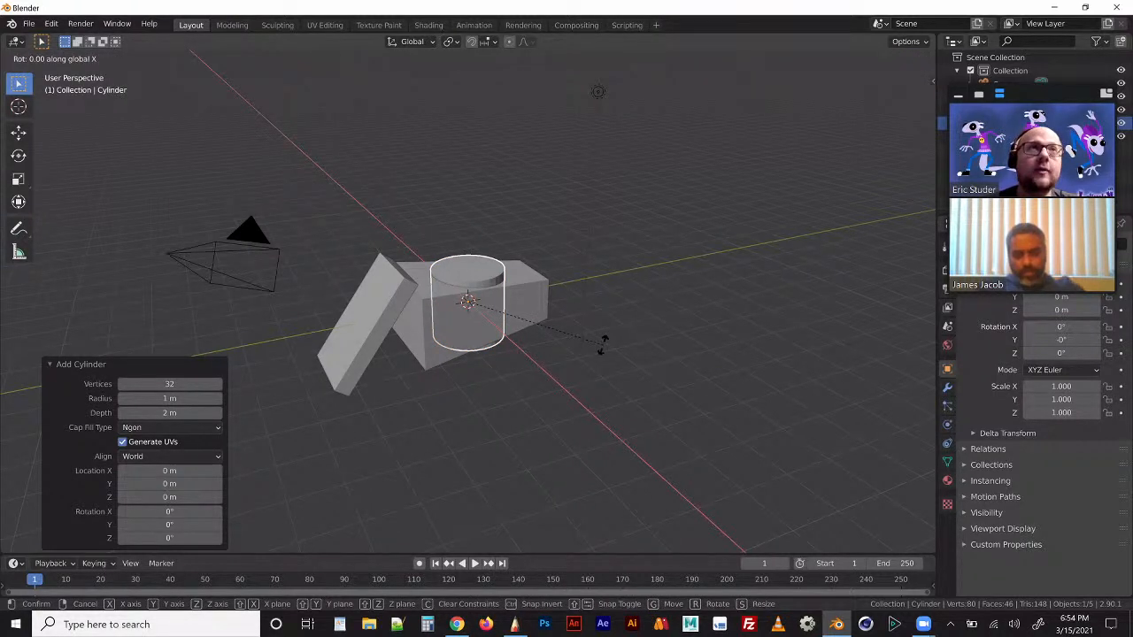
type("90")
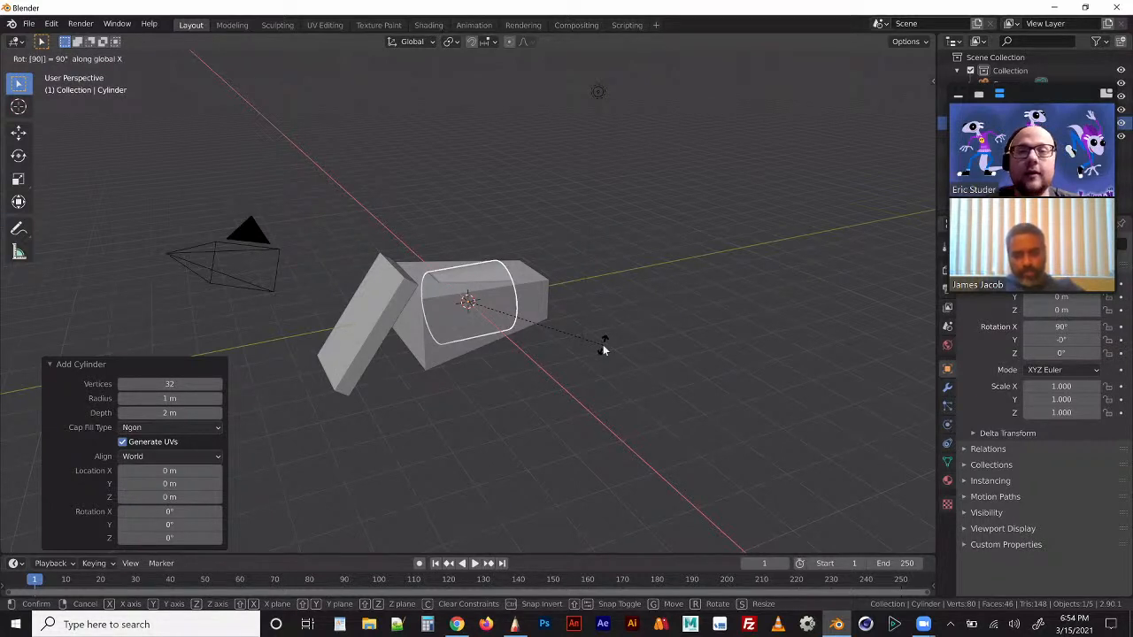
key("Return")
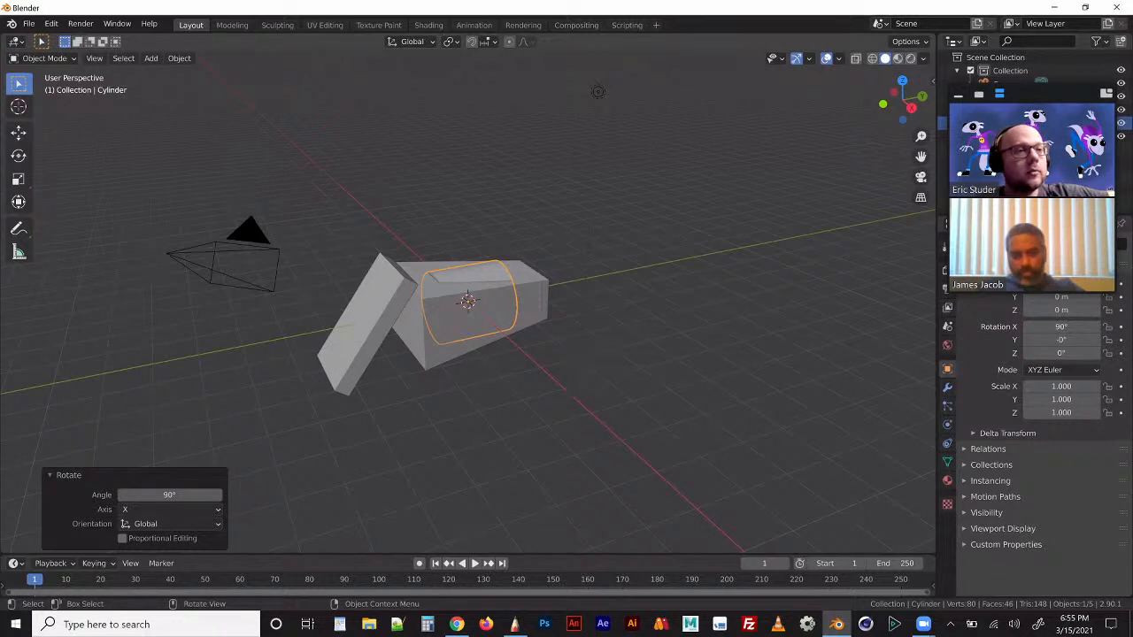
type("rx90")
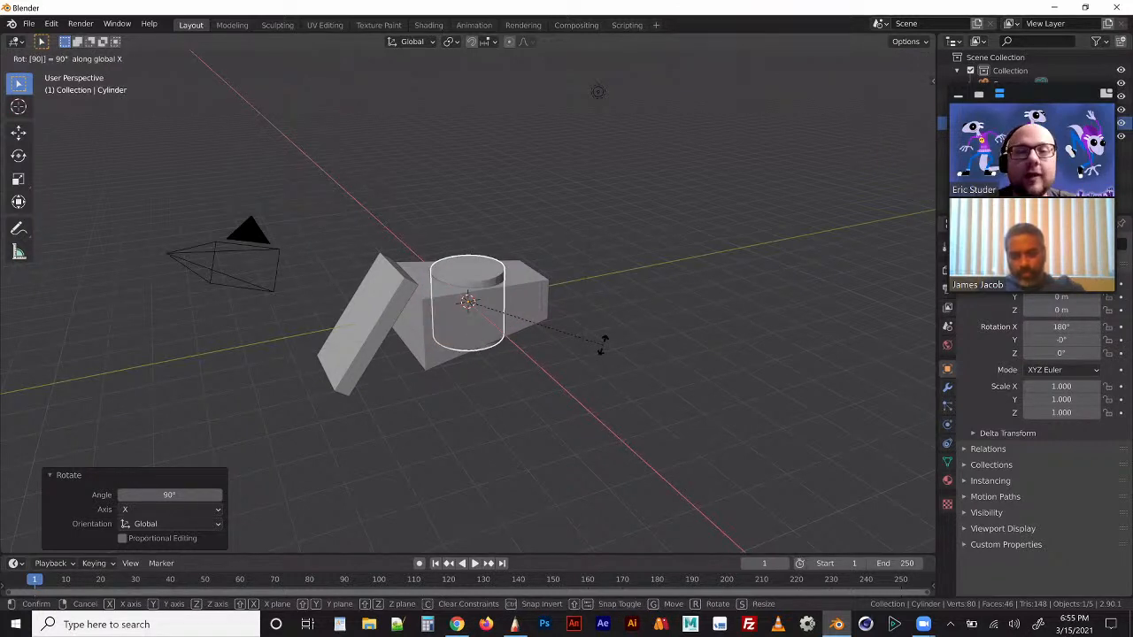
key("Return")
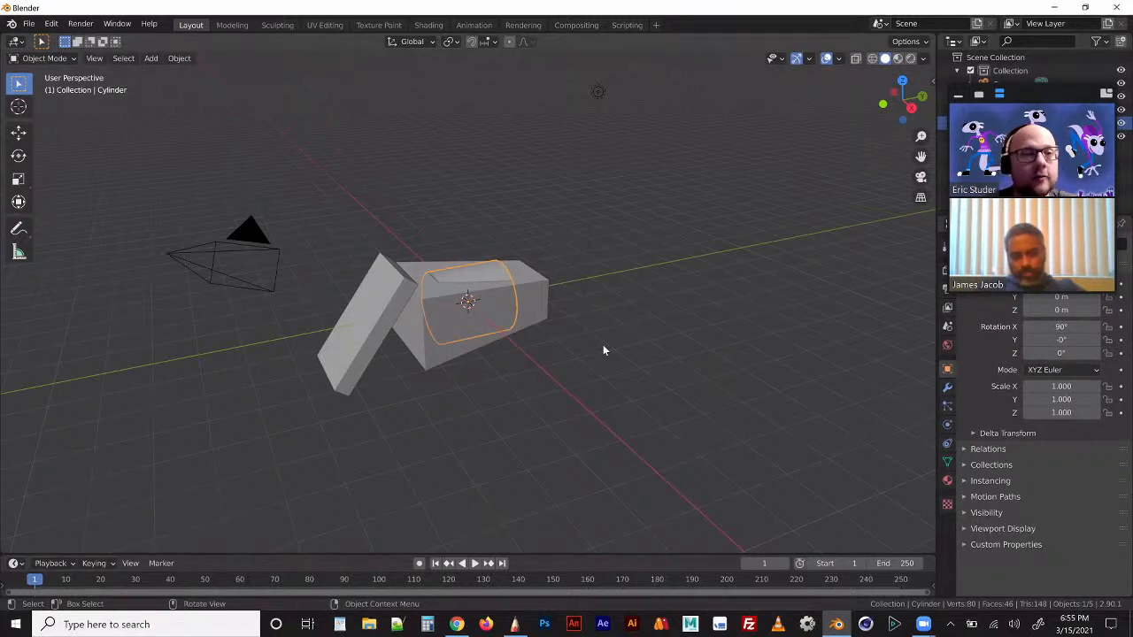
Step: Rotate the cylinder 90° about global Z and move it about -3.5 m along global Y
key("r")
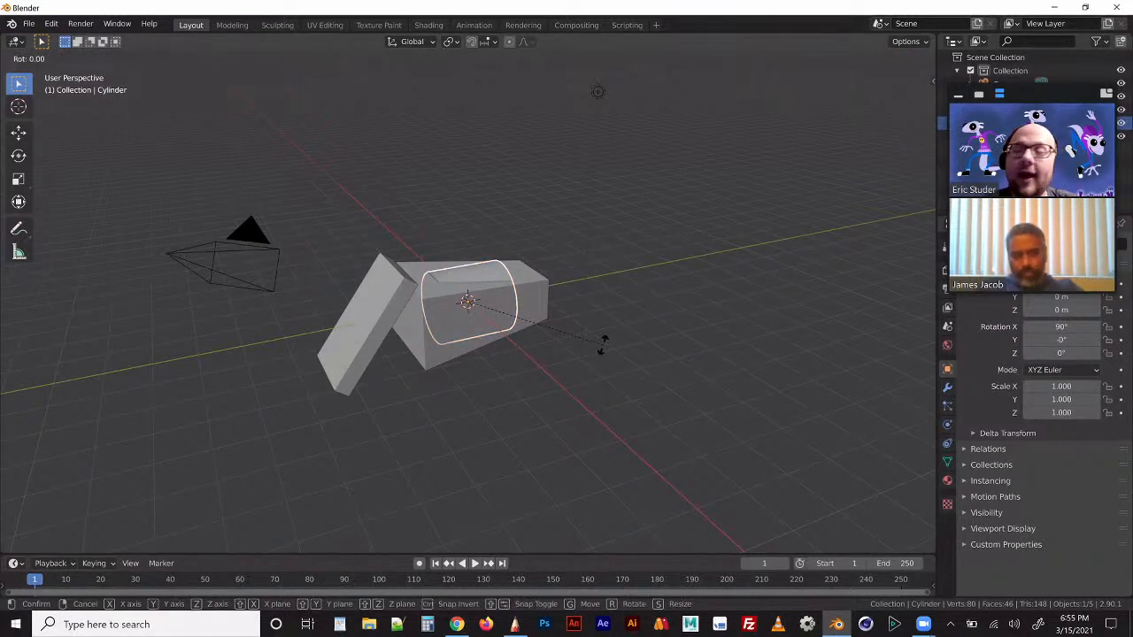
type("z90")
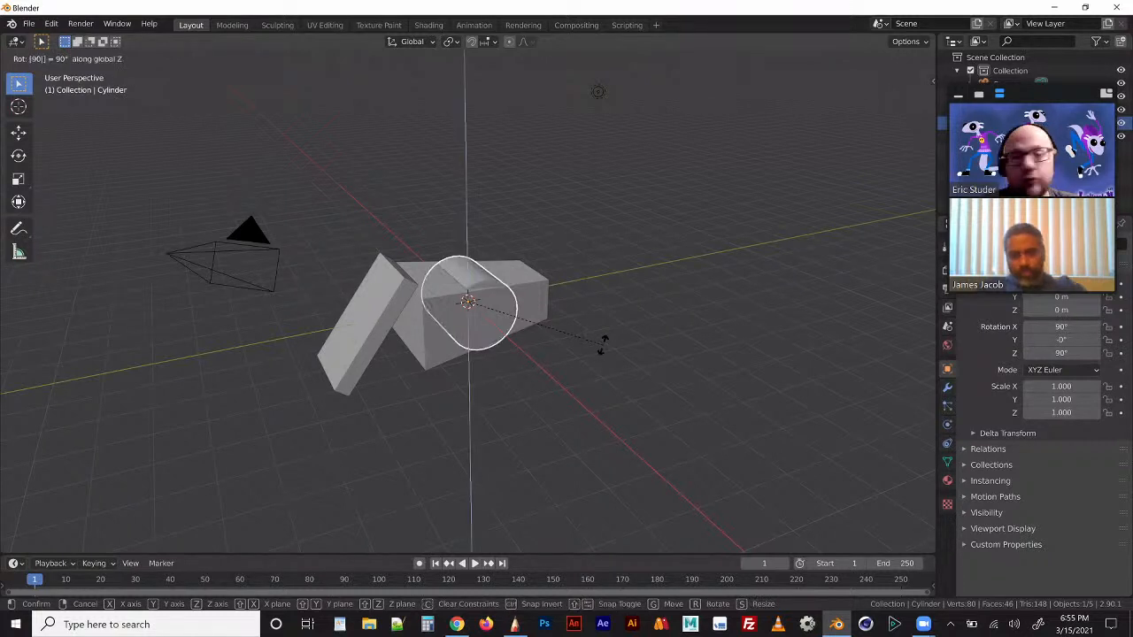
key("Return")
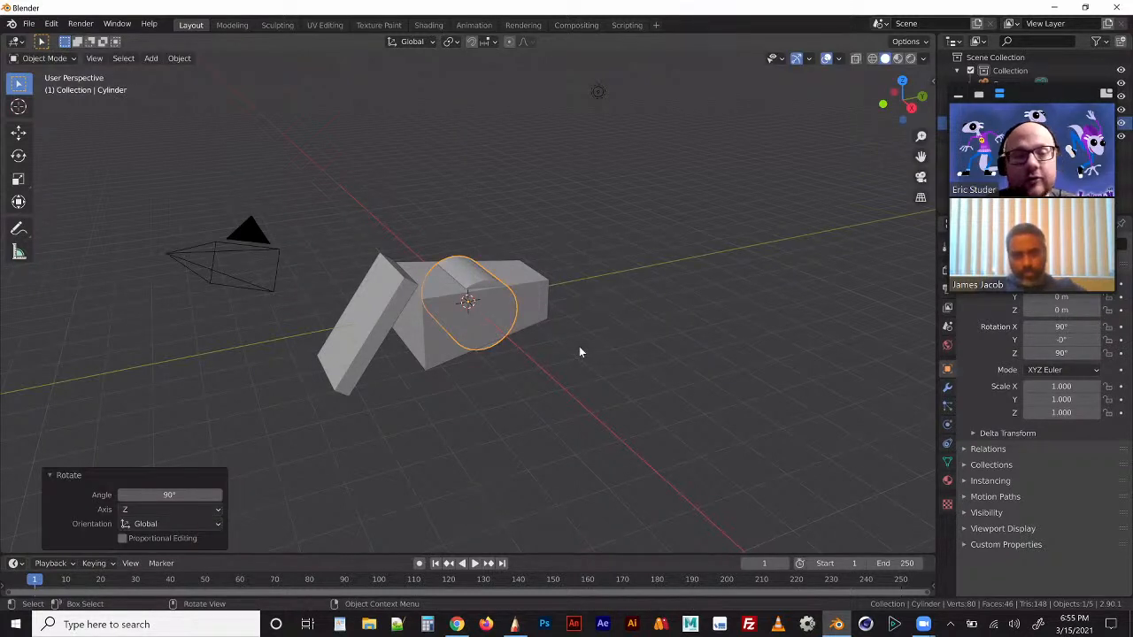
key("g")
key("y")
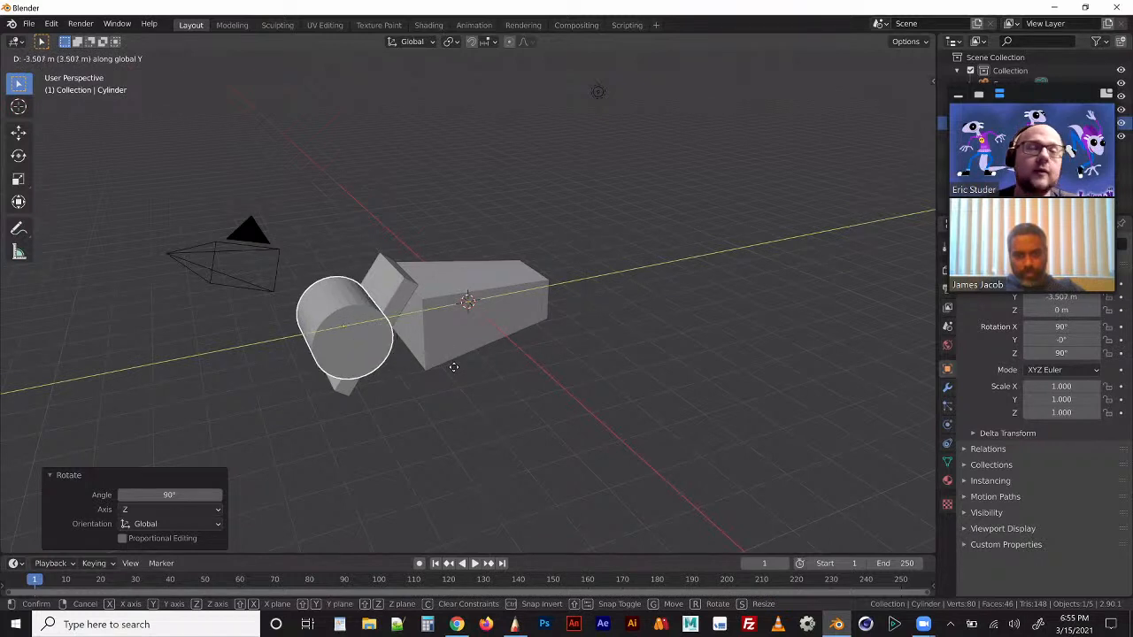
left_click(433, 380)
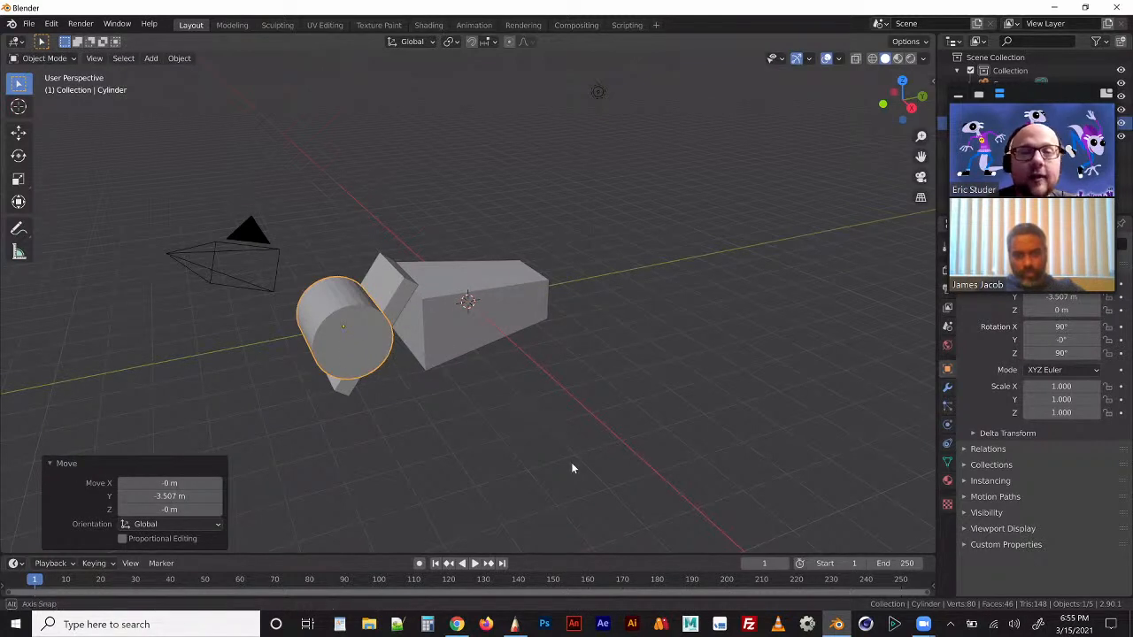
Step: Move the tilted slab about -1.4 m along global Y, away from the tapered box
middle_click_drag(544, 423, 567, 439, "alt")
left_click(396, 274)
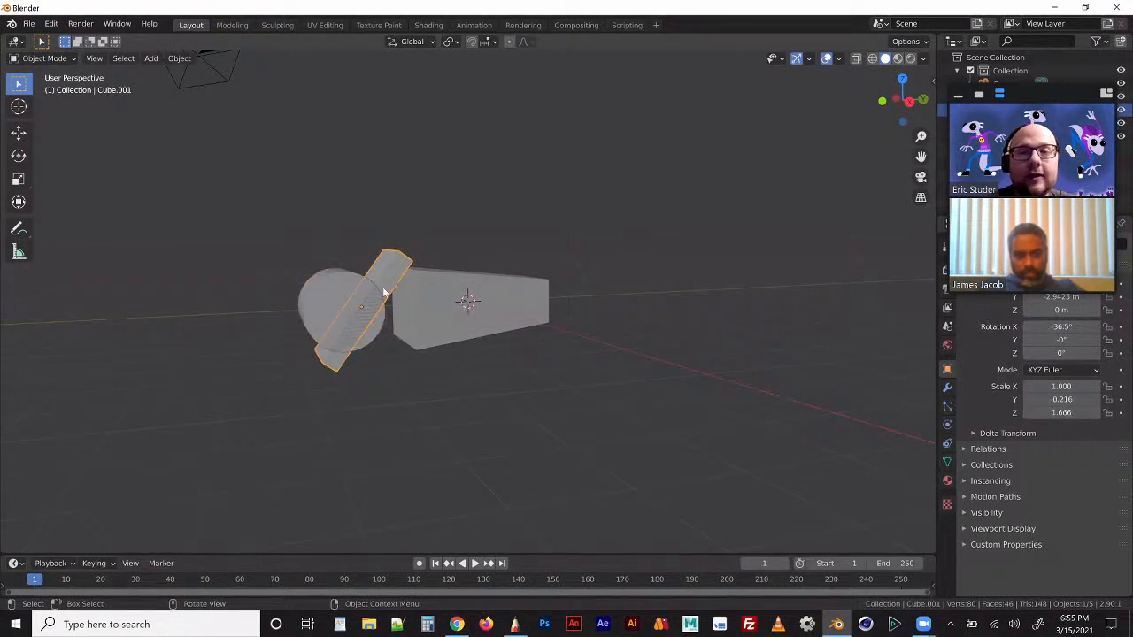
key("g")
key("y")
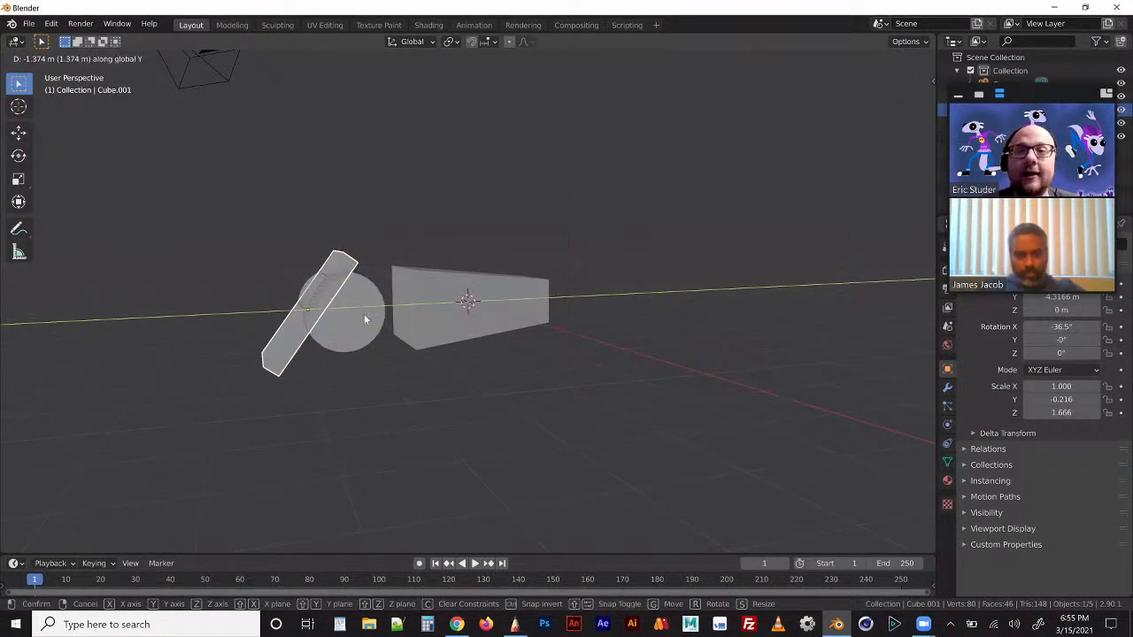
left_click(364, 314)
Step: Lower the cylinder about 1.4 m along global Z so that it sits beneath the tilted slab
left_click(375, 339)
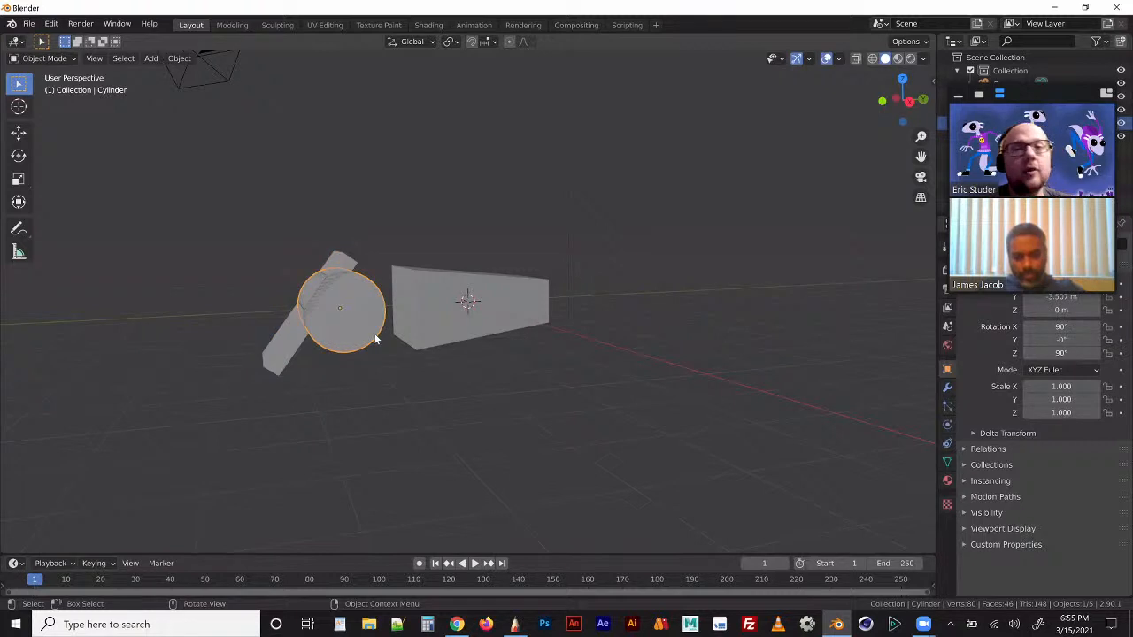
key("g")
key("z")
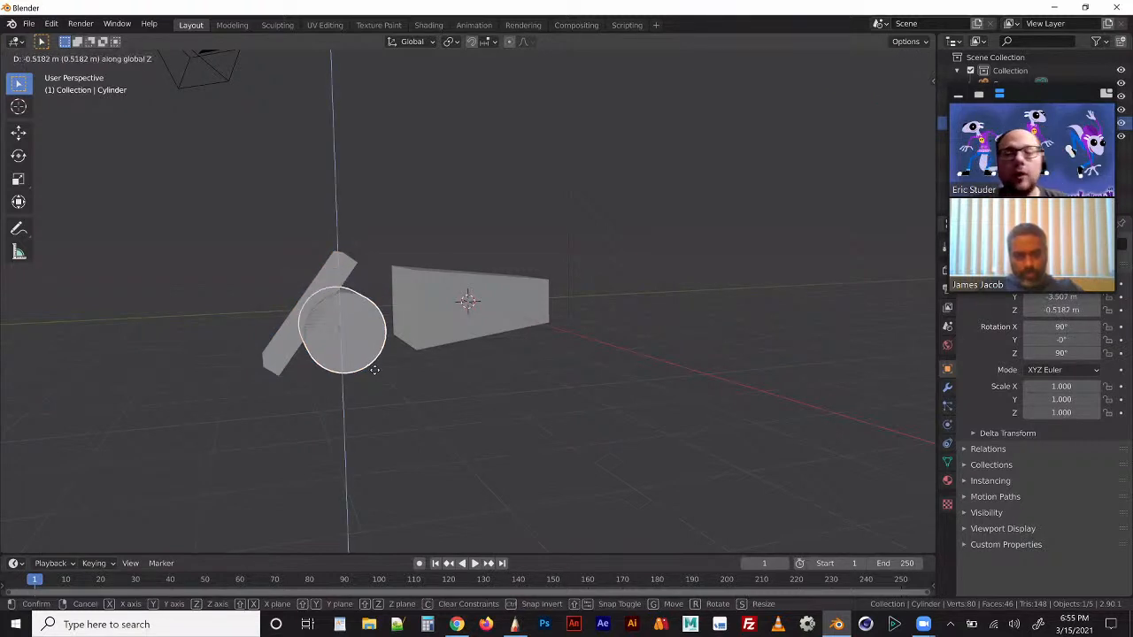
left_click(377, 392)
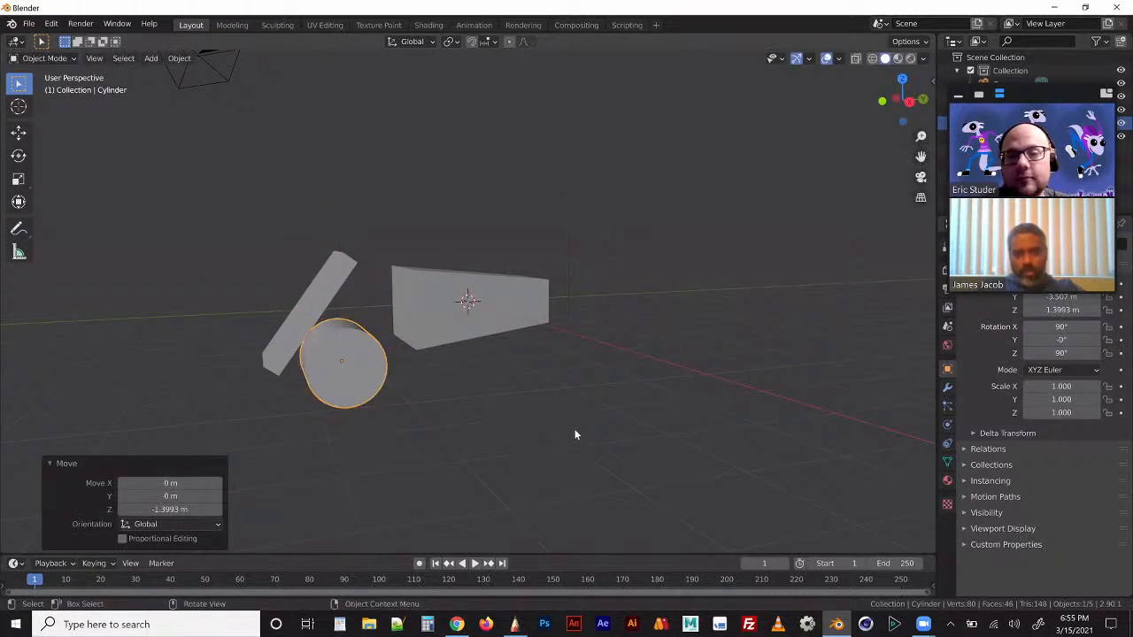
Step: Duplicate the cylinder beneath the tilted slab and place the copy about 6.2 m away along global Y, behind the tapered box
middle_click_drag(575, 434, 546, 426)
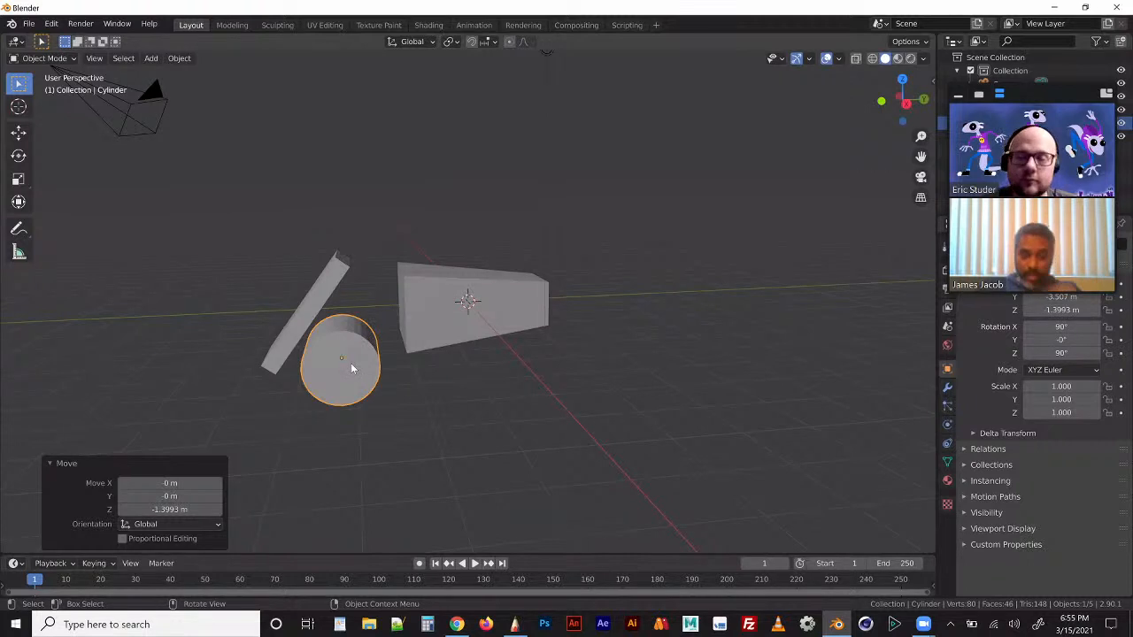
middle_click_drag(567, 443, 382, 366)
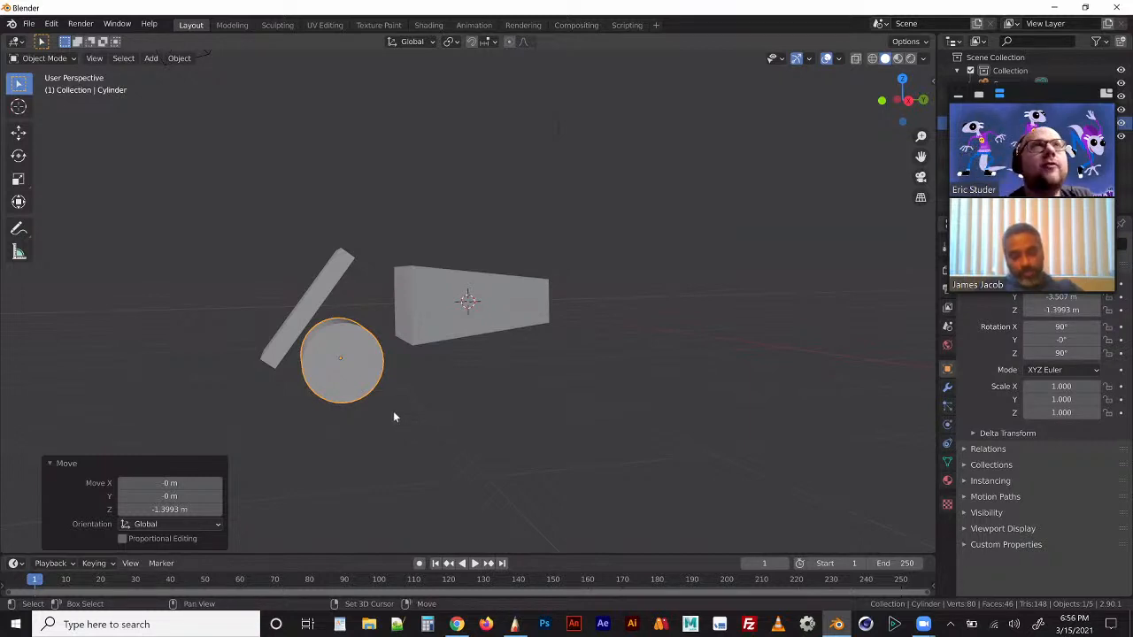
key("shift+d")
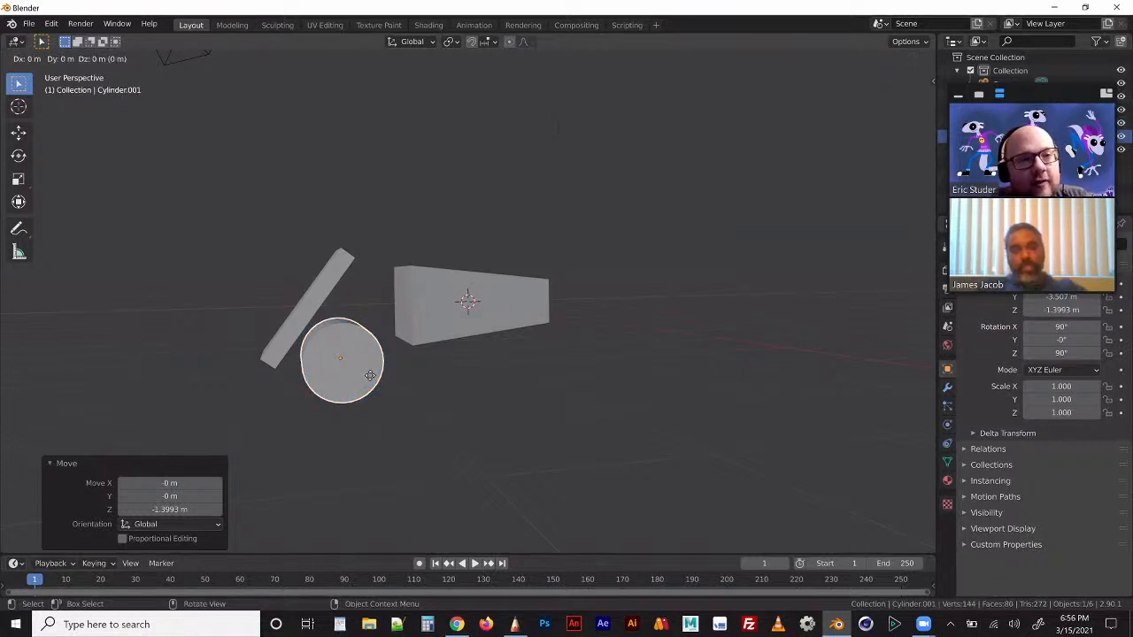
key("y")
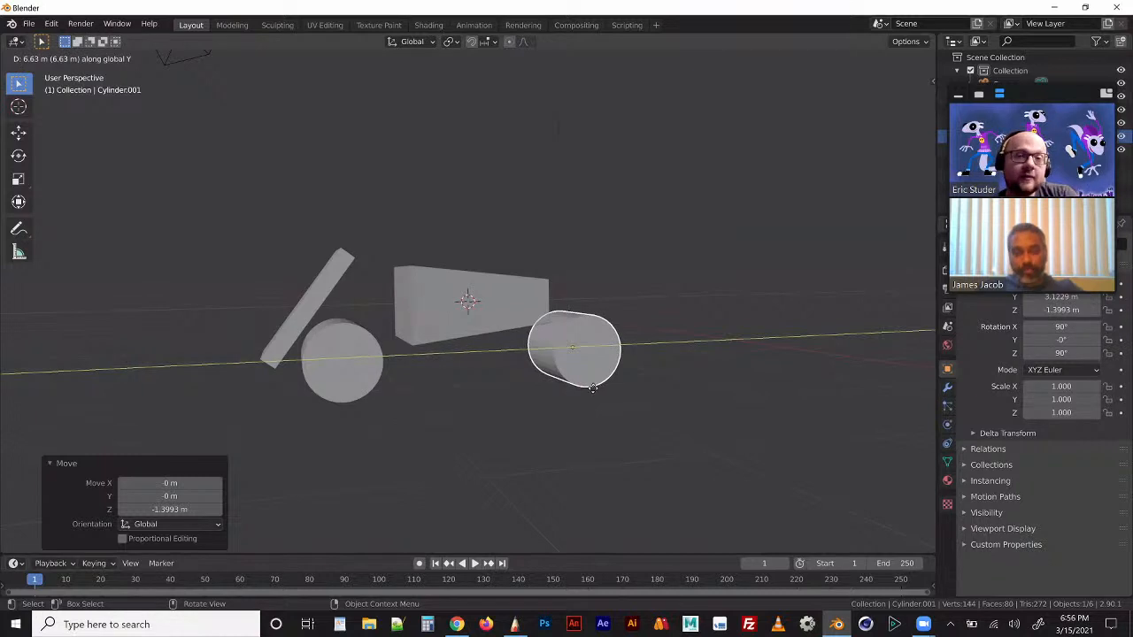
left_click(590, 390)
Step: Try moving the tilted slab along global X and undo the move
middle_click_drag(457, 417, 329, 331)
left_click(344, 346)
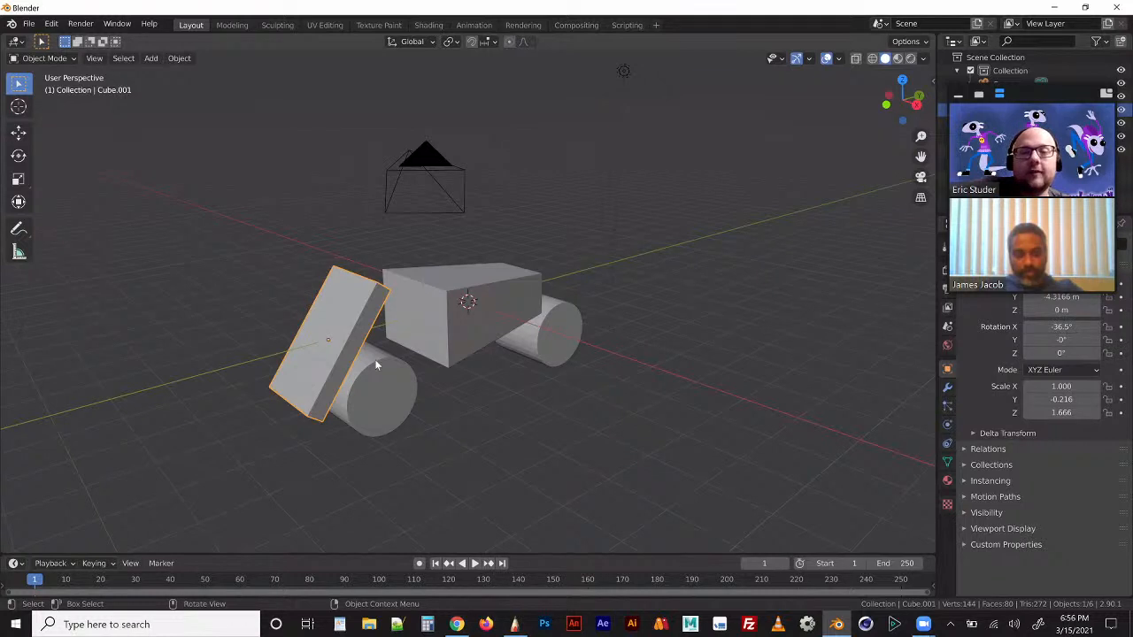
key("shift+d")
key("x")
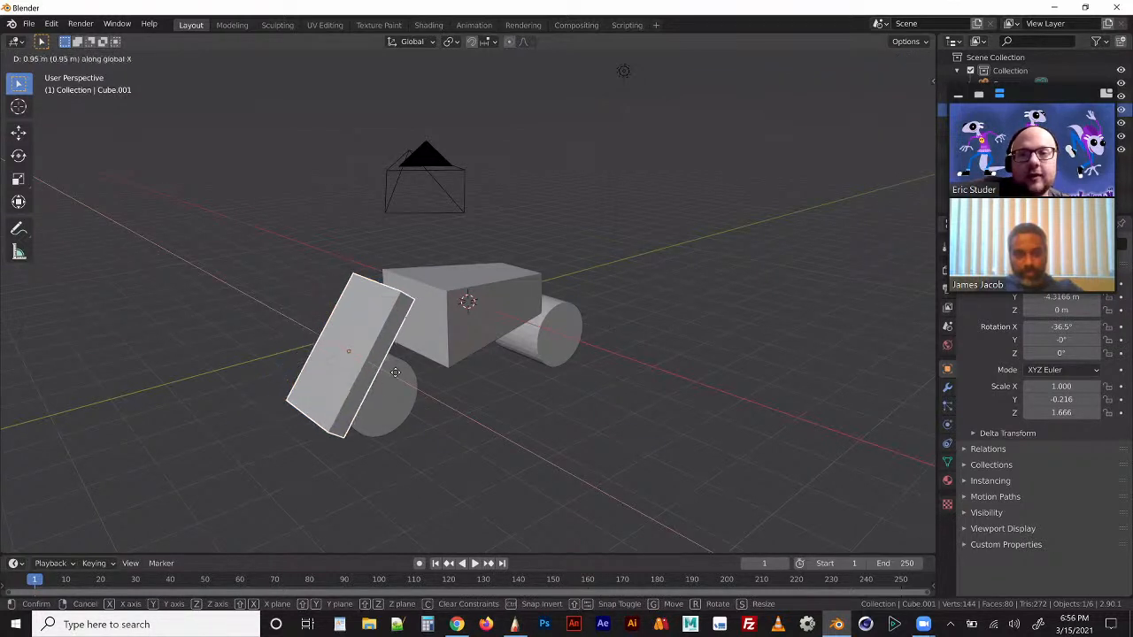
left_click(394, 372)
key("ctrl+z")
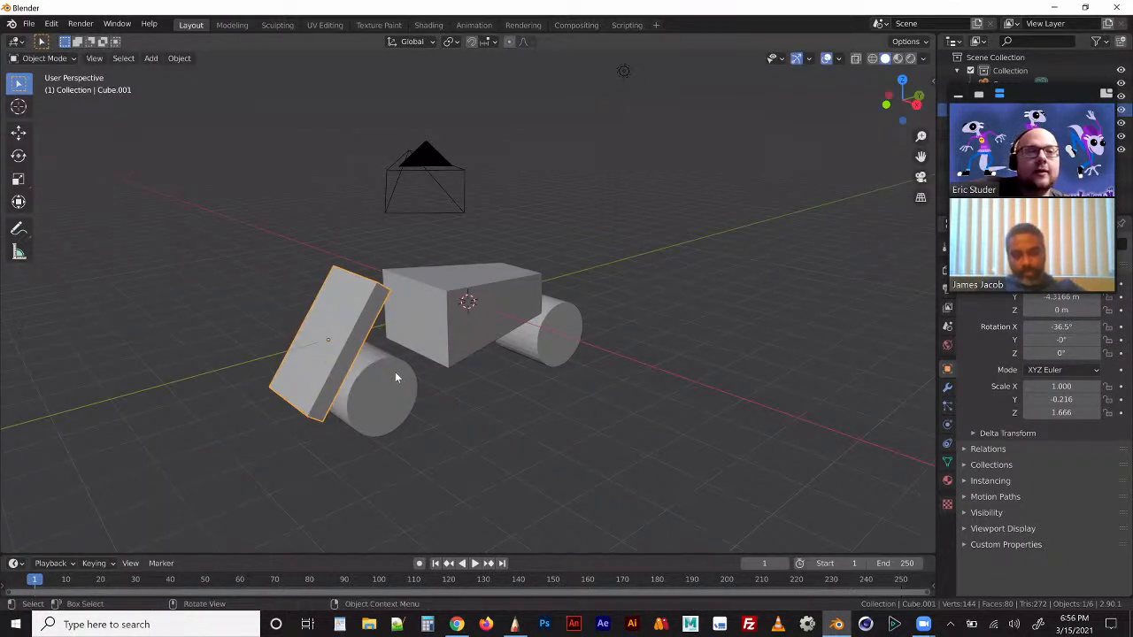
Step: Widen the tilted slab along global X to an X scale of about 1.56
key("s")
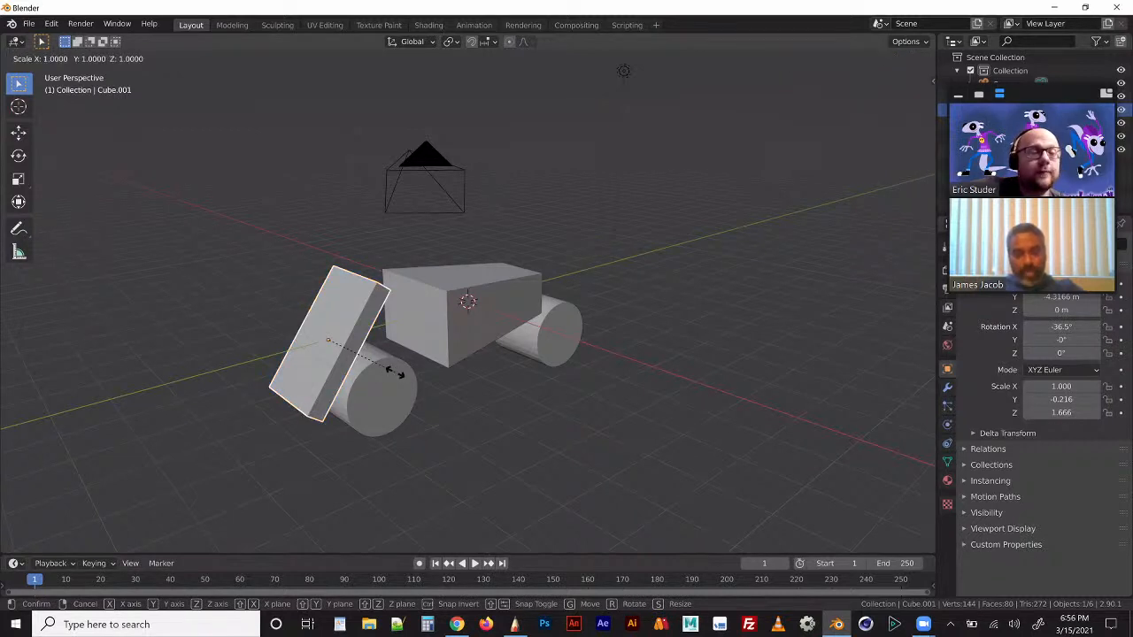
key("x")
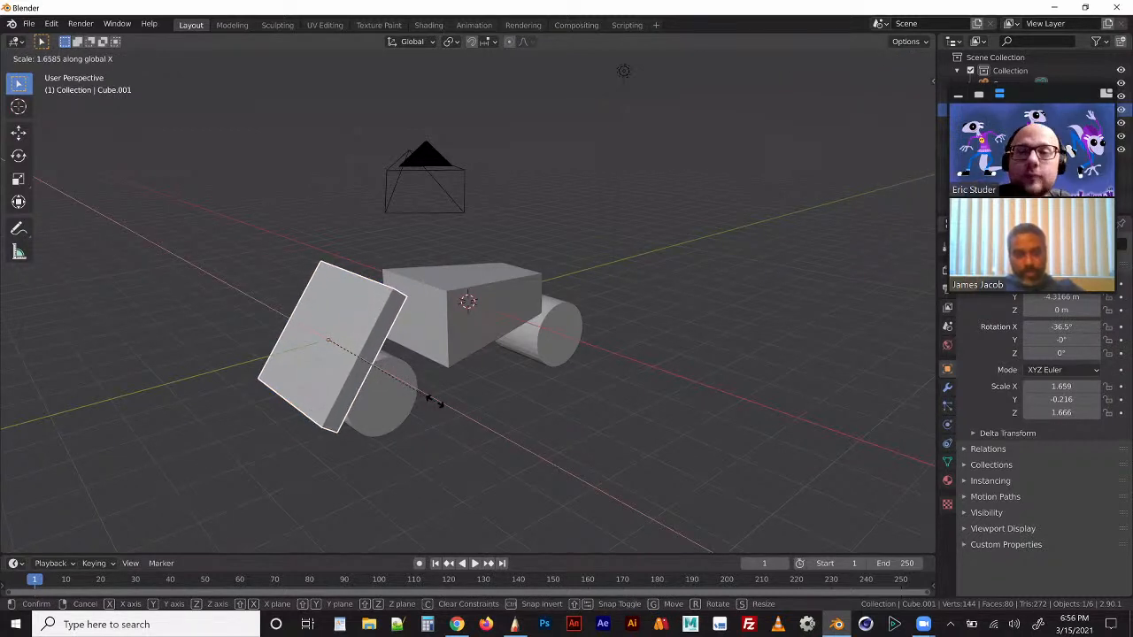
left_click(390, 362)
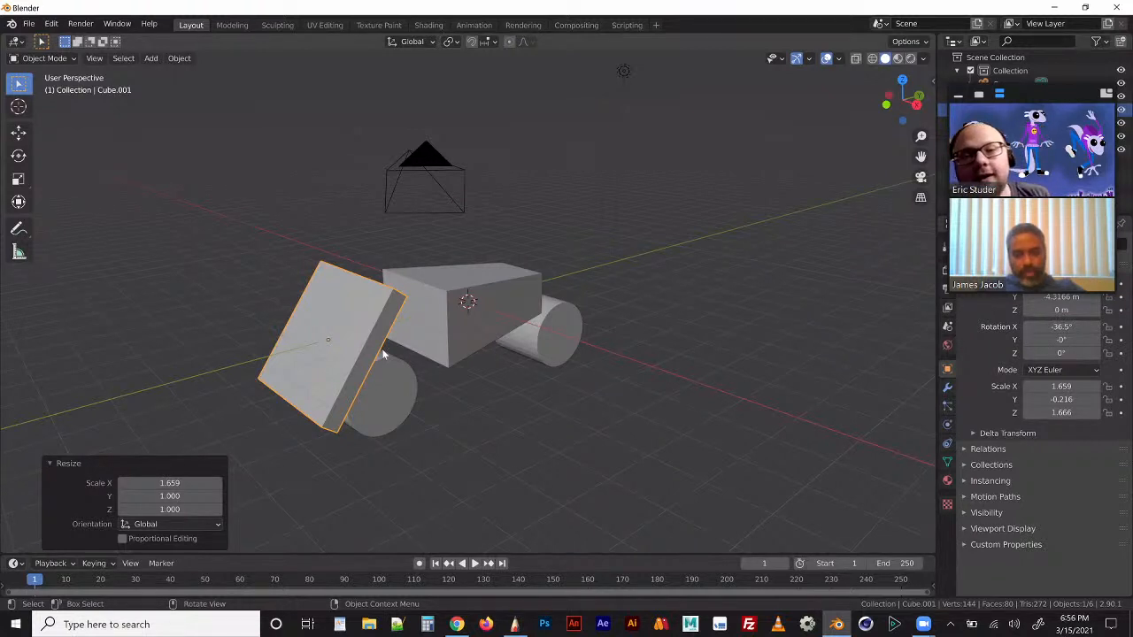
key("s")
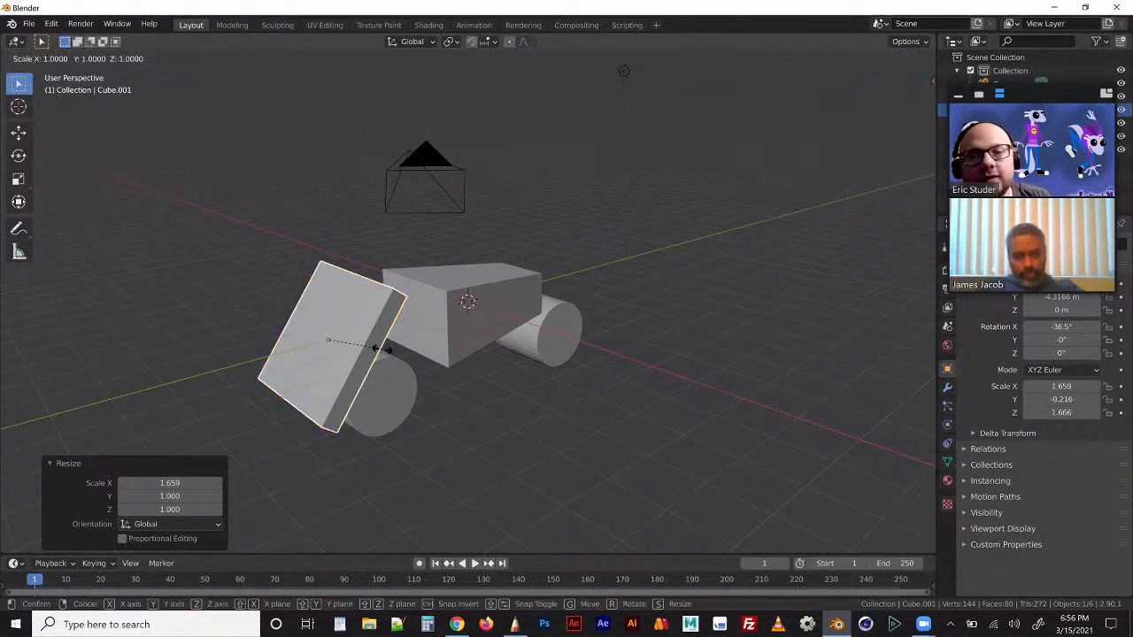
key("x")
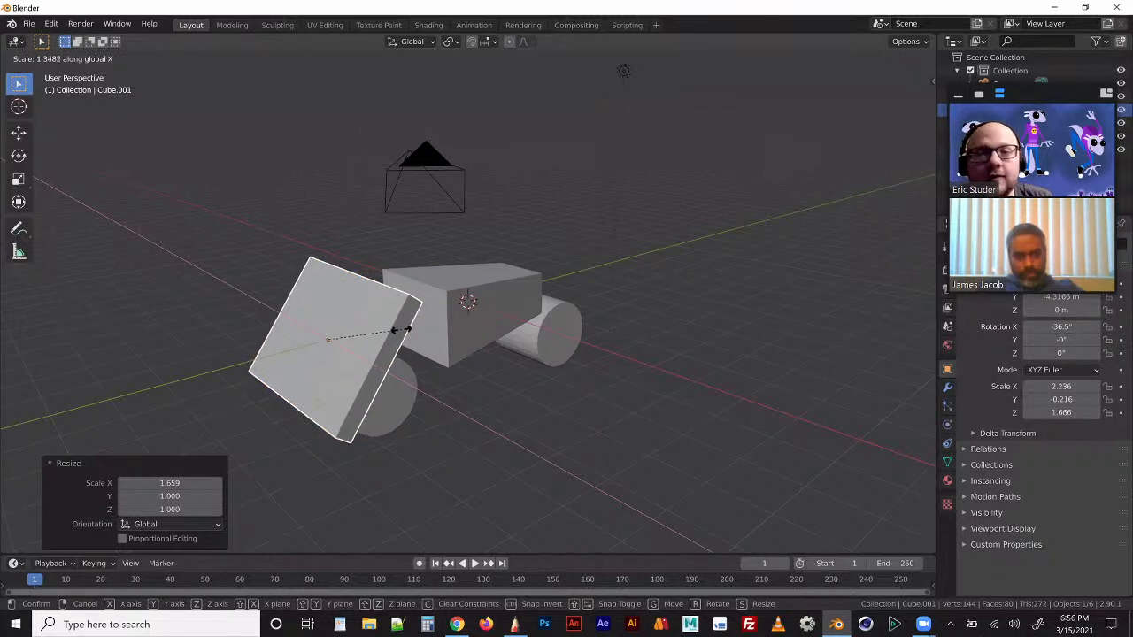
left_click(383, 339)
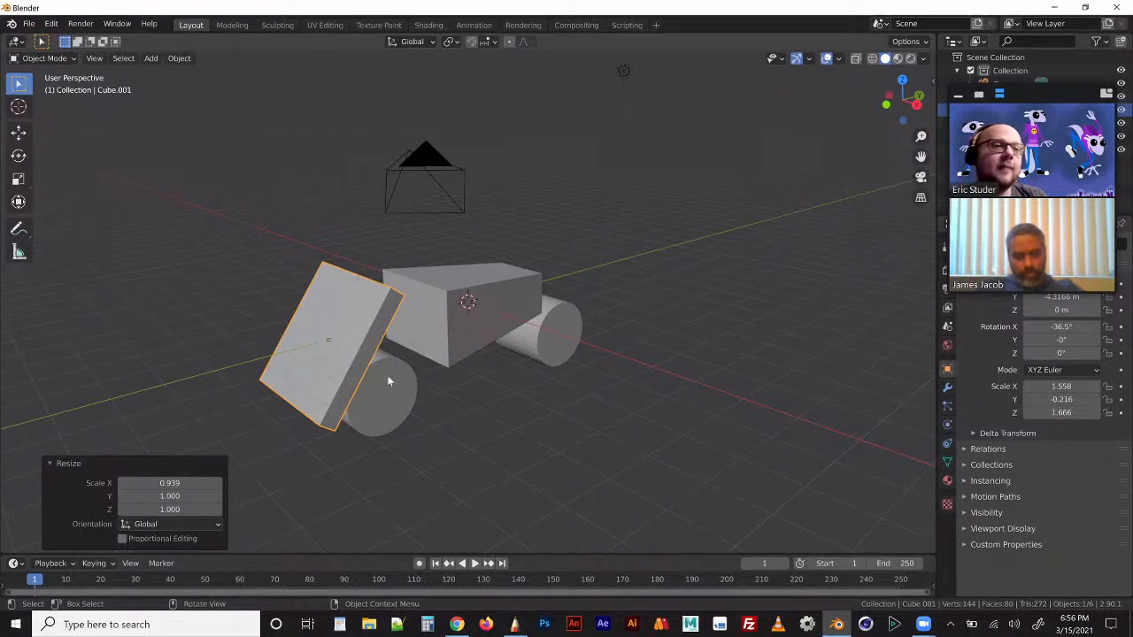
Step: Stretch the tilted slab along global Z by a factor of about 1.54
key("s")
key("z")
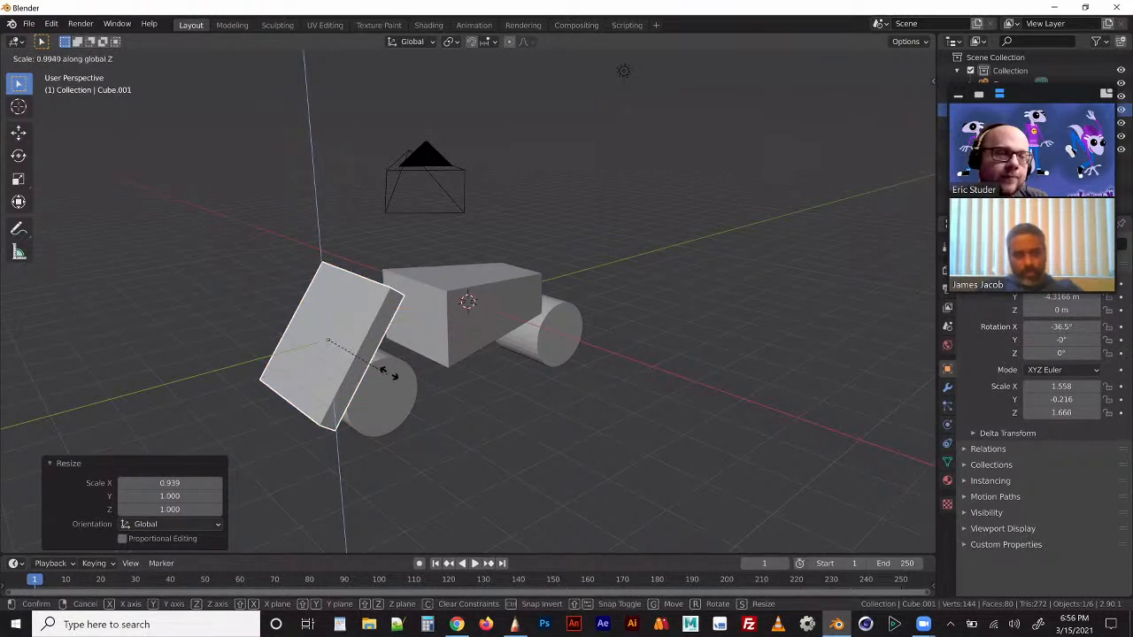
left_click(539, 413)
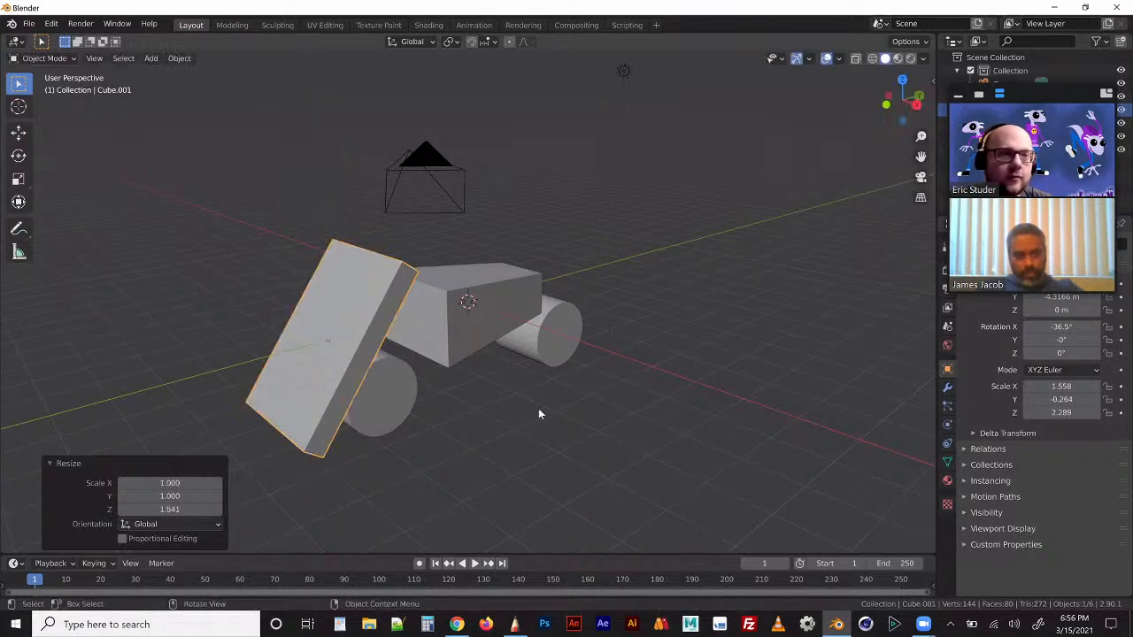
Step: Examine the arrangement of slab, box and cylinders from several sides and compare it with the motorcycle sketch in Autodesk SketchBook
middle_click_drag(532, 352, 539, 400)
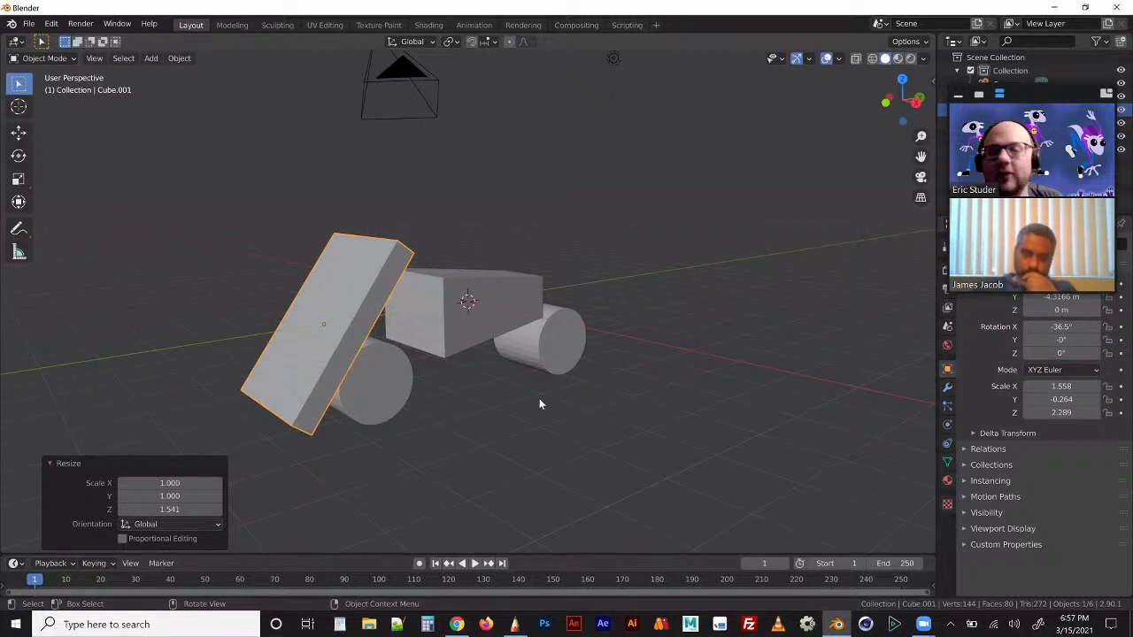
middle_click_drag(509, 400, 485, 321)
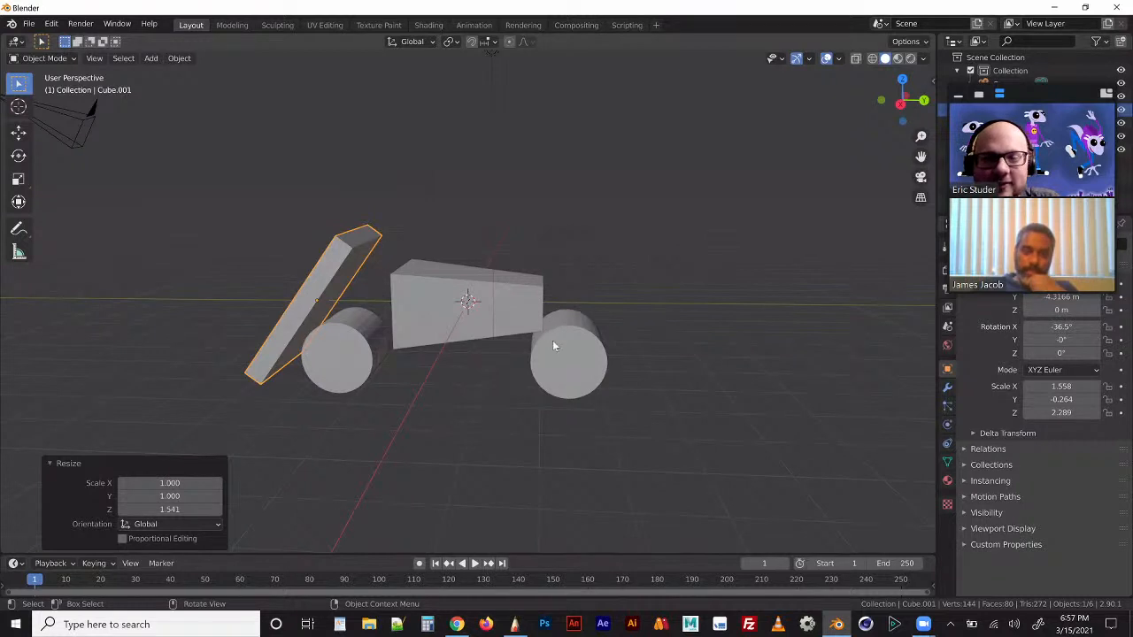
middle_click_drag(688, 352, 518, 392)
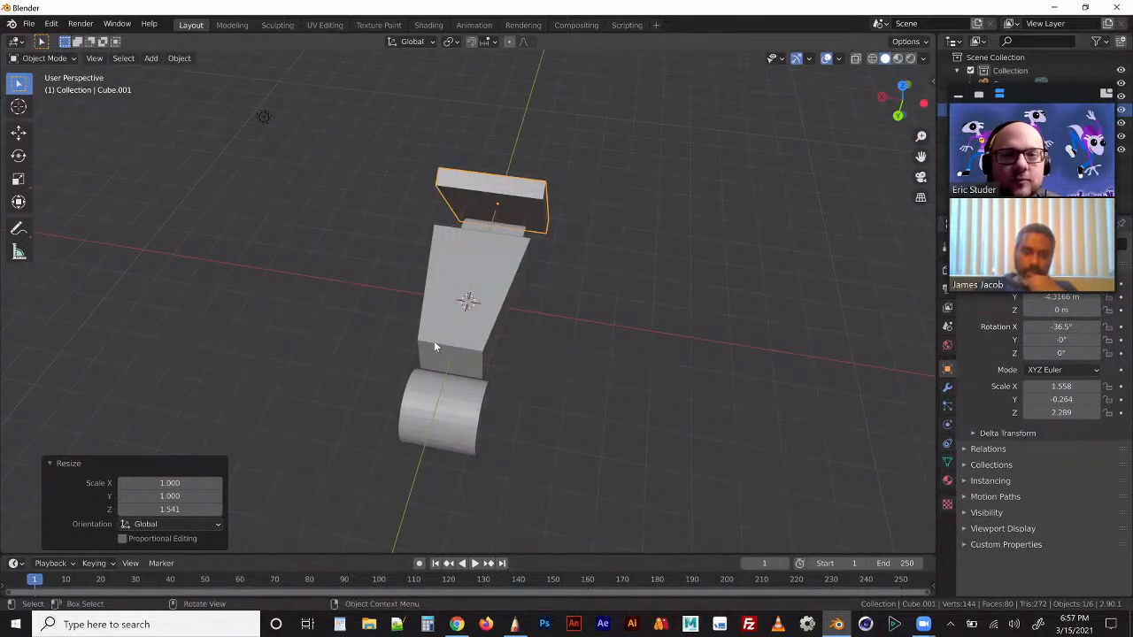
middle_click_drag(607, 399, 700, 490)
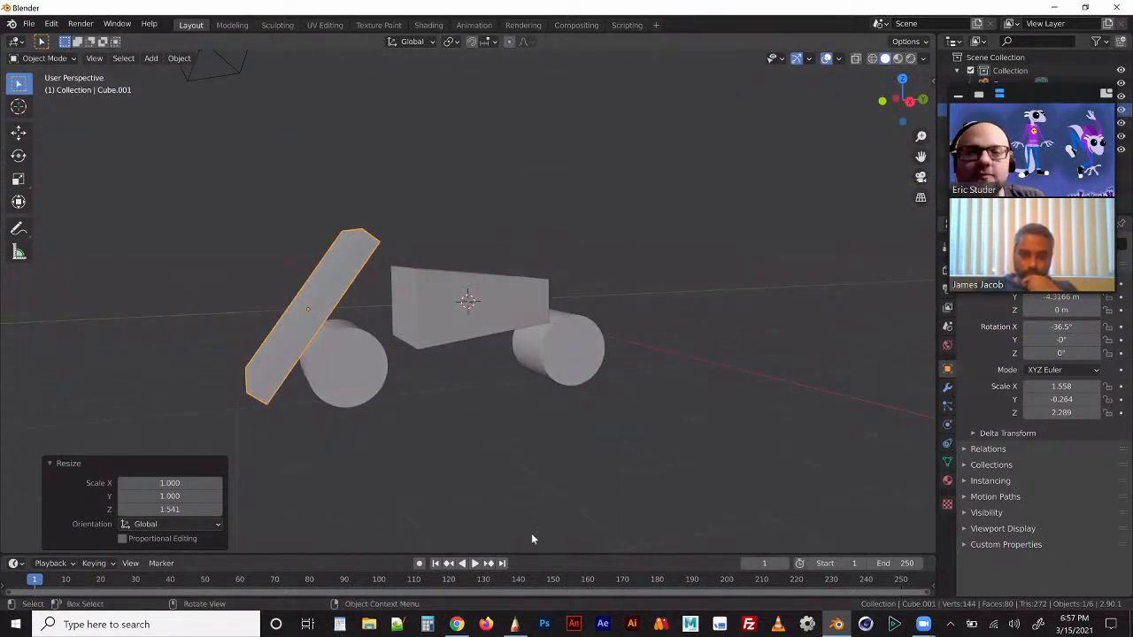
left_click(514, 624)
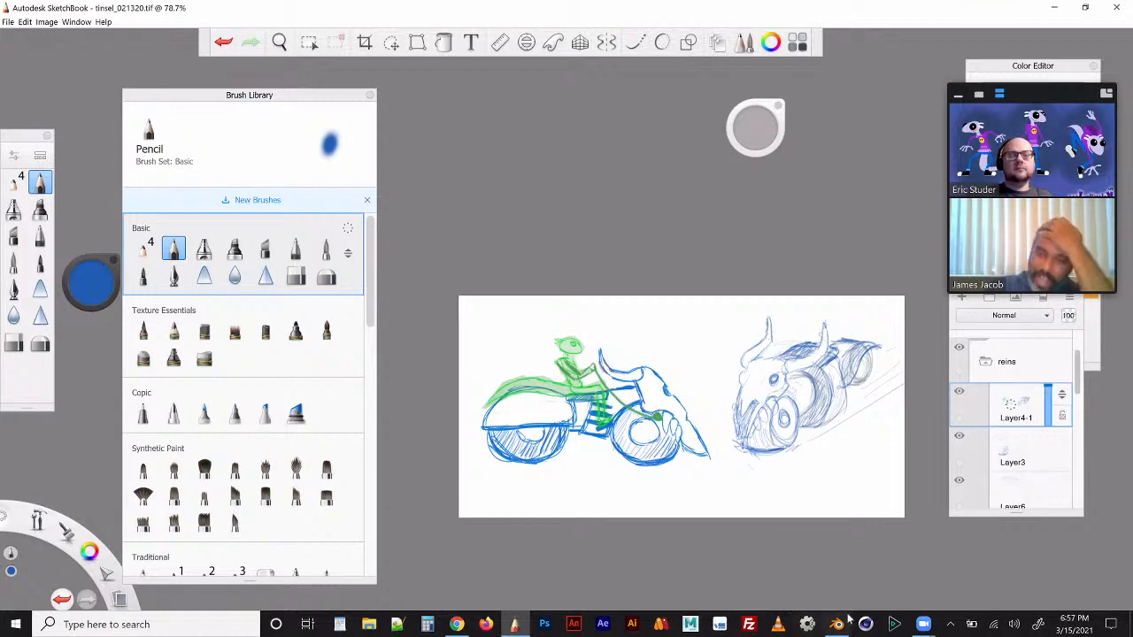
key("alt+Tab")
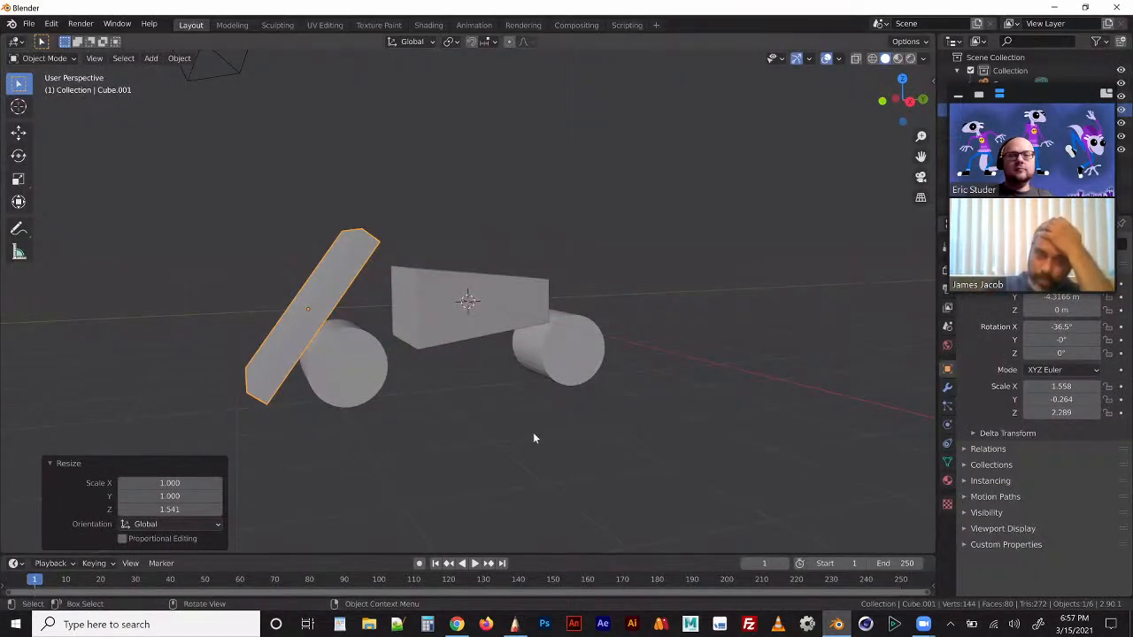
middle_click_drag(485, 415, 501, 426)
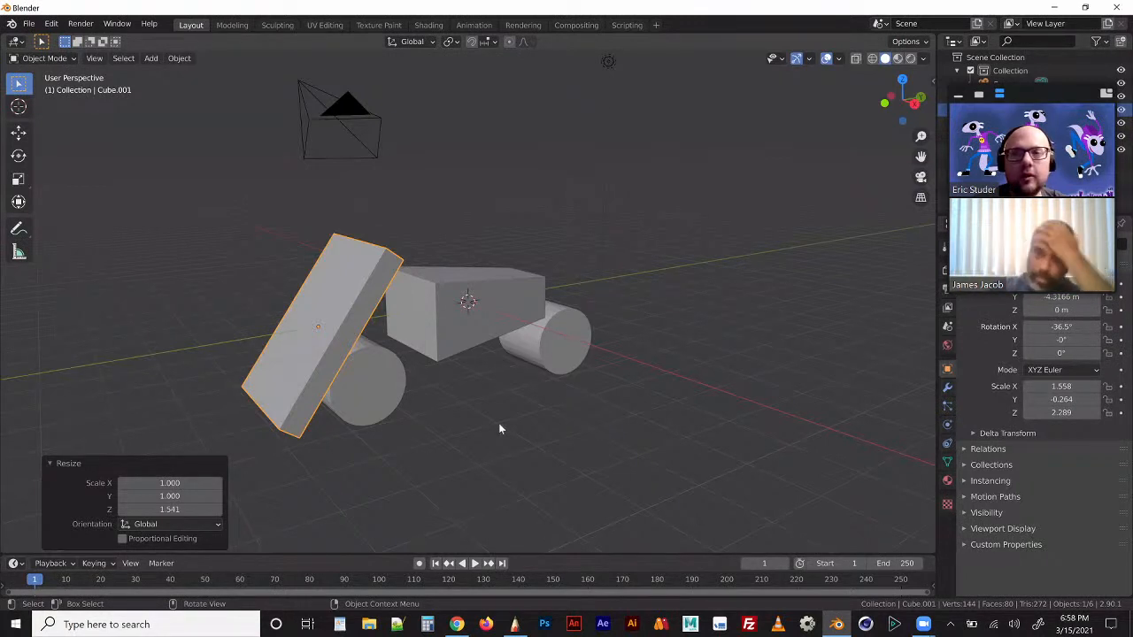
Step: Select both cylinders together in a side-on view and clear the selection
middle_click_drag(504, 426, 620, 372)
left_click(619, 373)
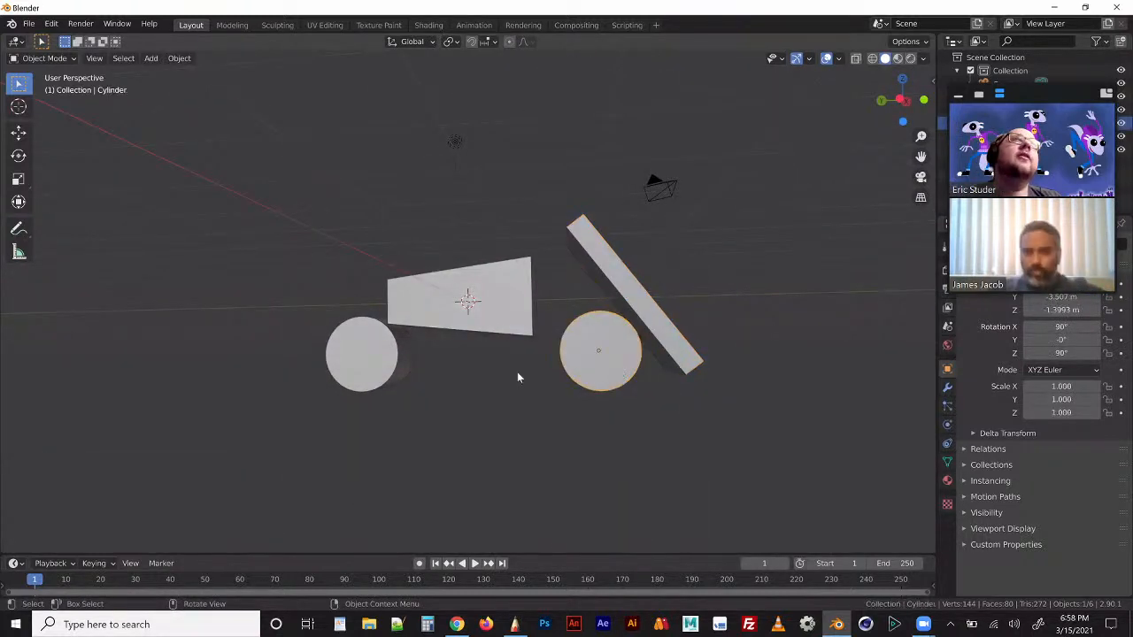
left_click(379, 355, "shift")
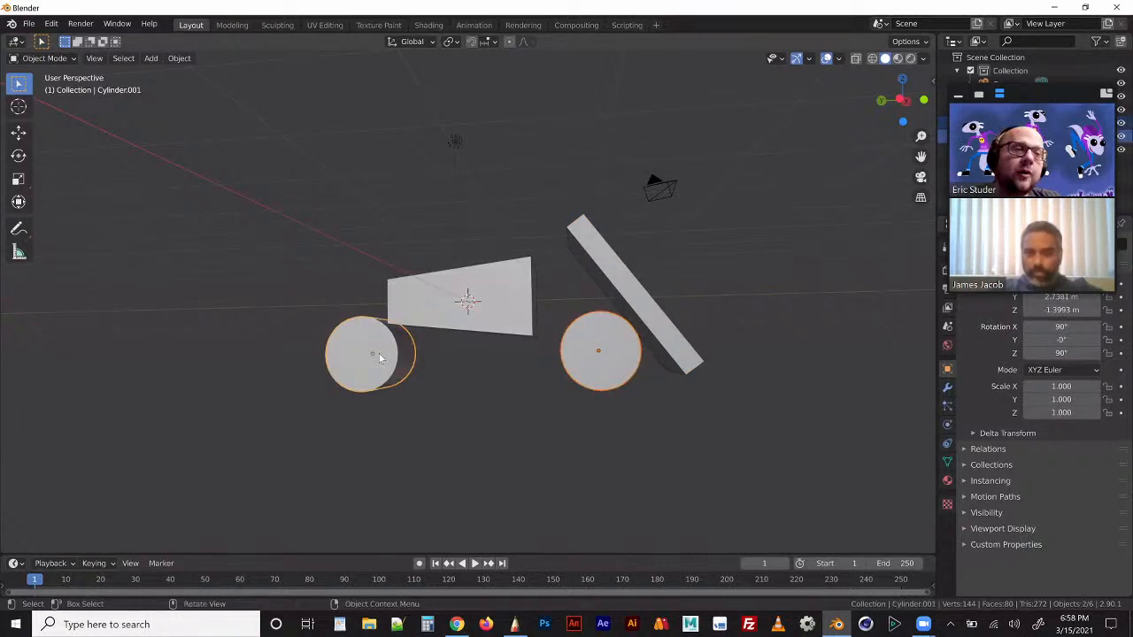
left_click(526, 429)
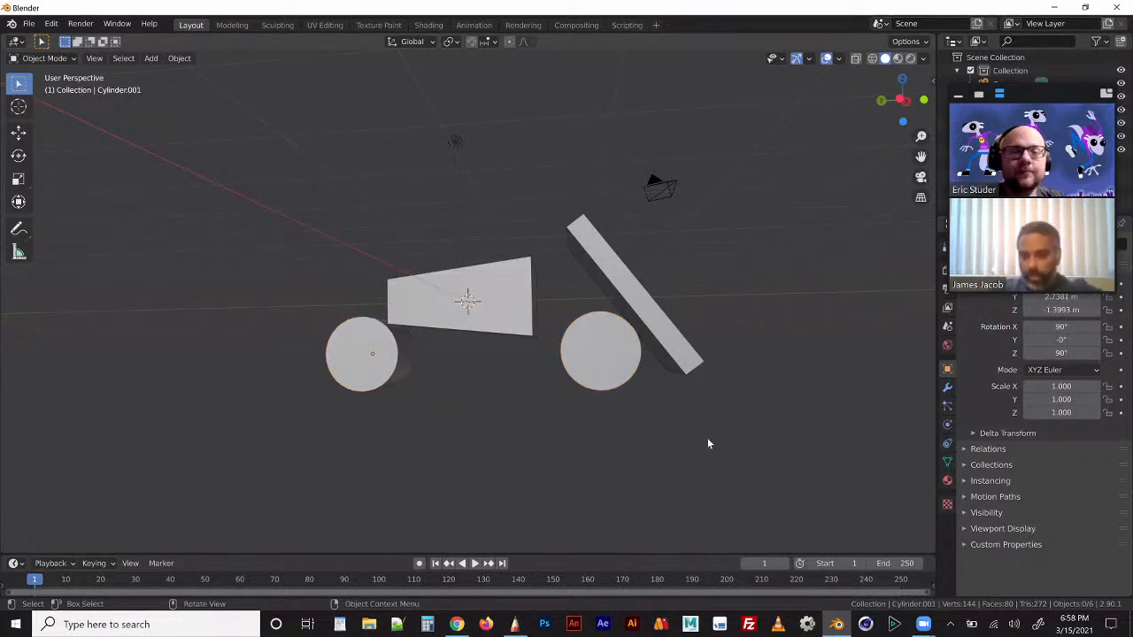
Step: Enlarge the cylinder beneath the tilted slab uniformly by a factor of about 1.34
middle_click_drag(627, 410, 531, 438)
left_click(392, 392)
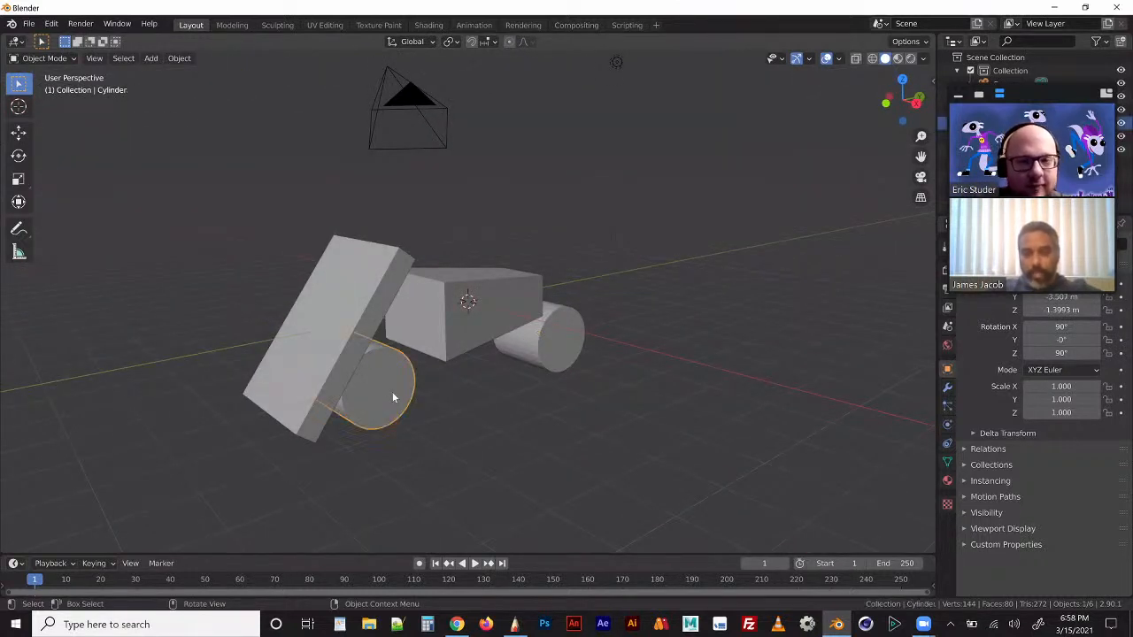
key("s")
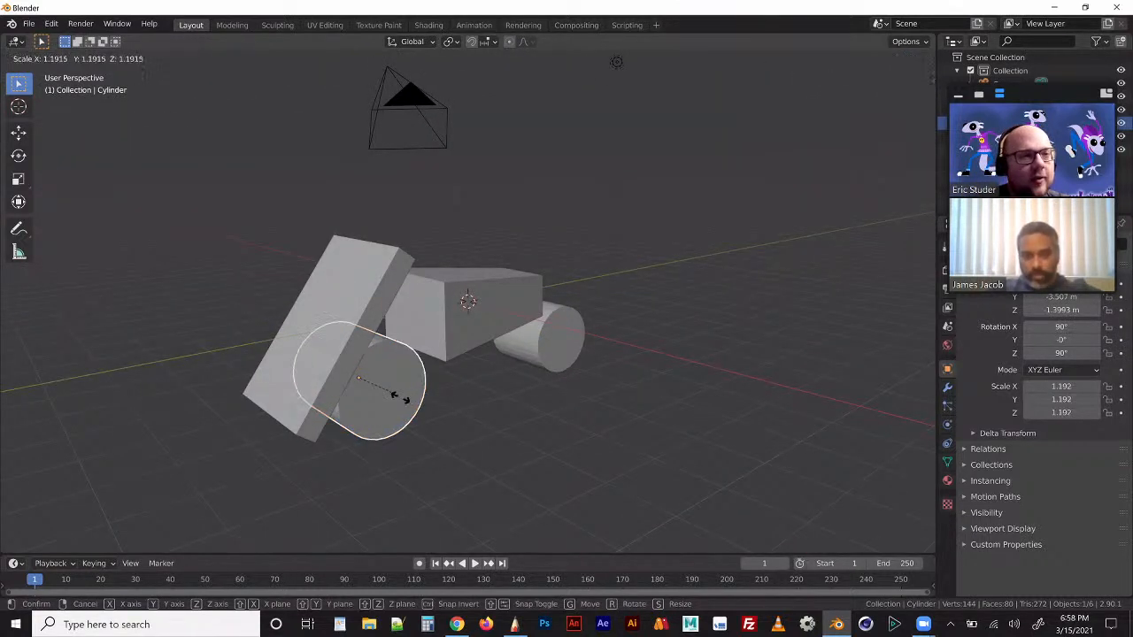
left_click(402, 399)
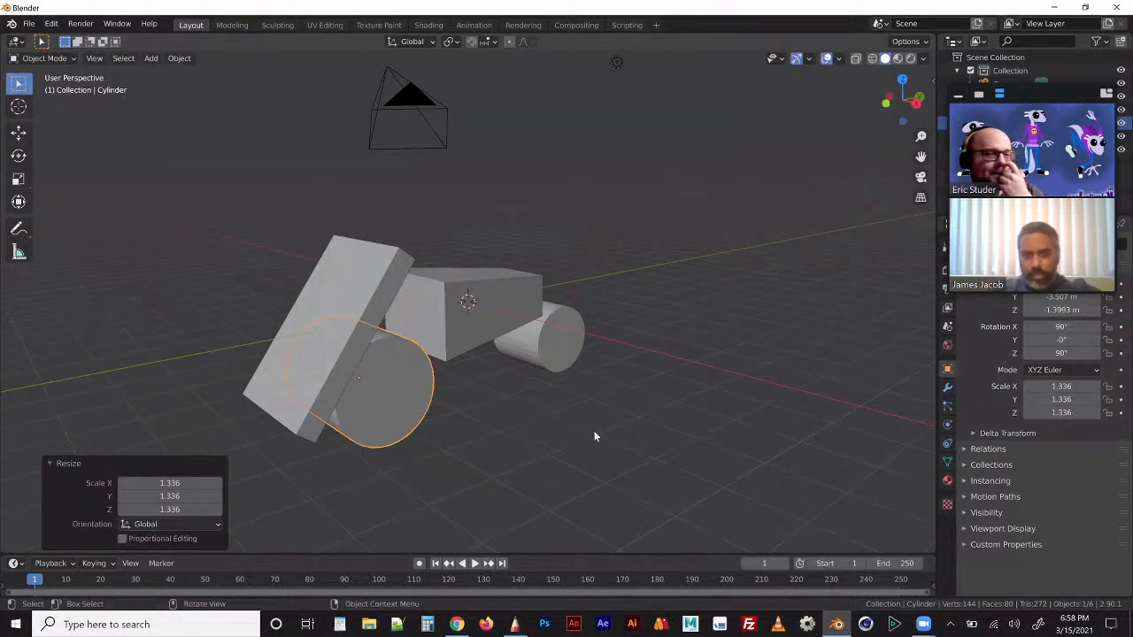
Step: Shift the enlarged cylinder slightly along global Y, away from the tilted slab and toward the tapered box
mouse_move(600, 431)
middle_mouse_down()
mouse_move(569, 417)
mouse_move(582, 431)
middle_mouse_up()
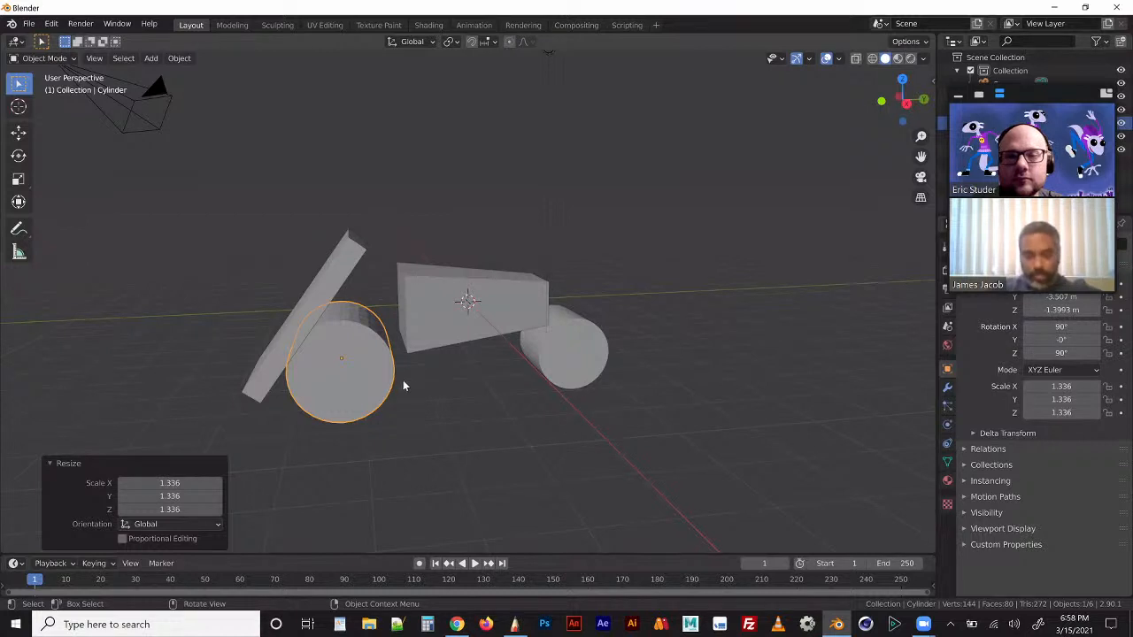
key("g")
key("y")
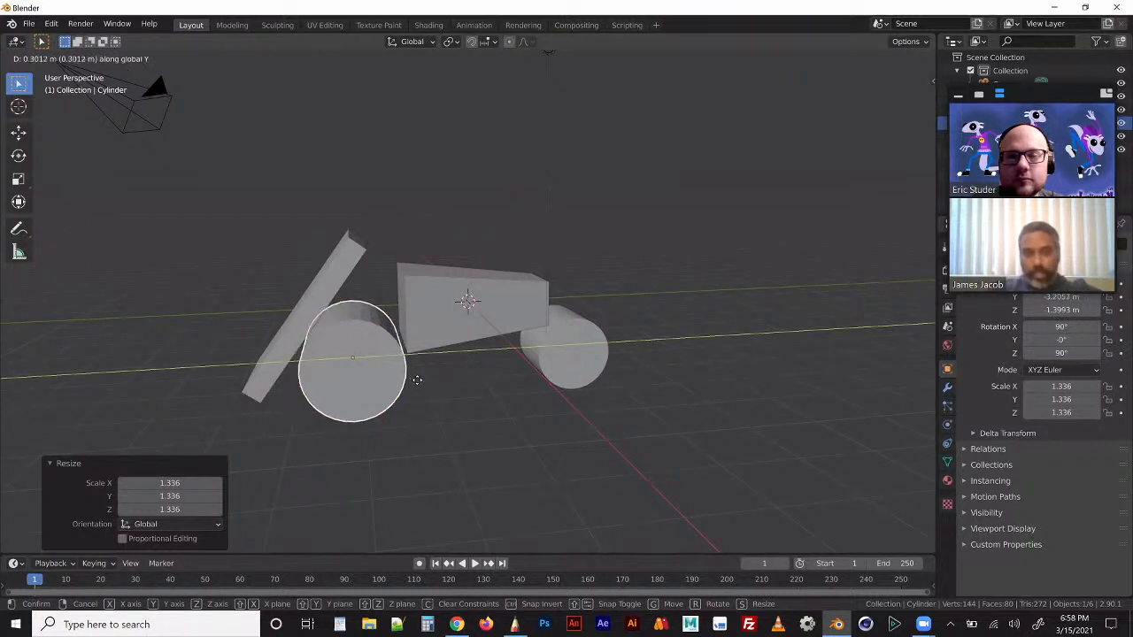
left_click(419, 385)
Step: Add a single vertical loop cut around the tapered box between its two ends, slid to a factor of about -0.205
left_click(589, 364)
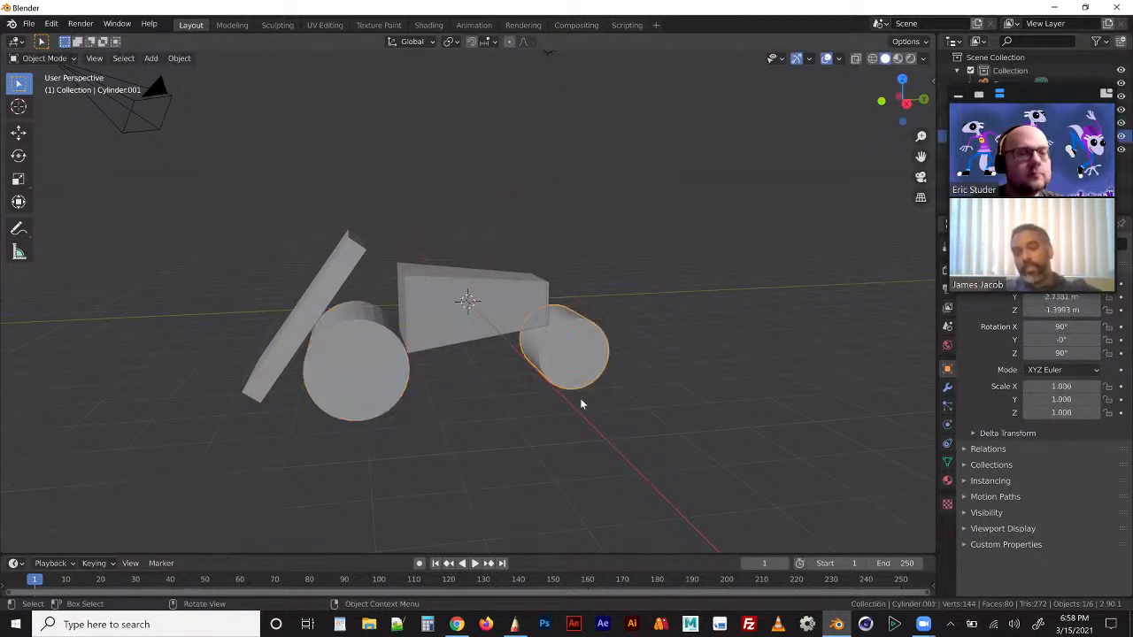
middle_click_drag(582, 405, 454, 397)
left_click(460, 339)
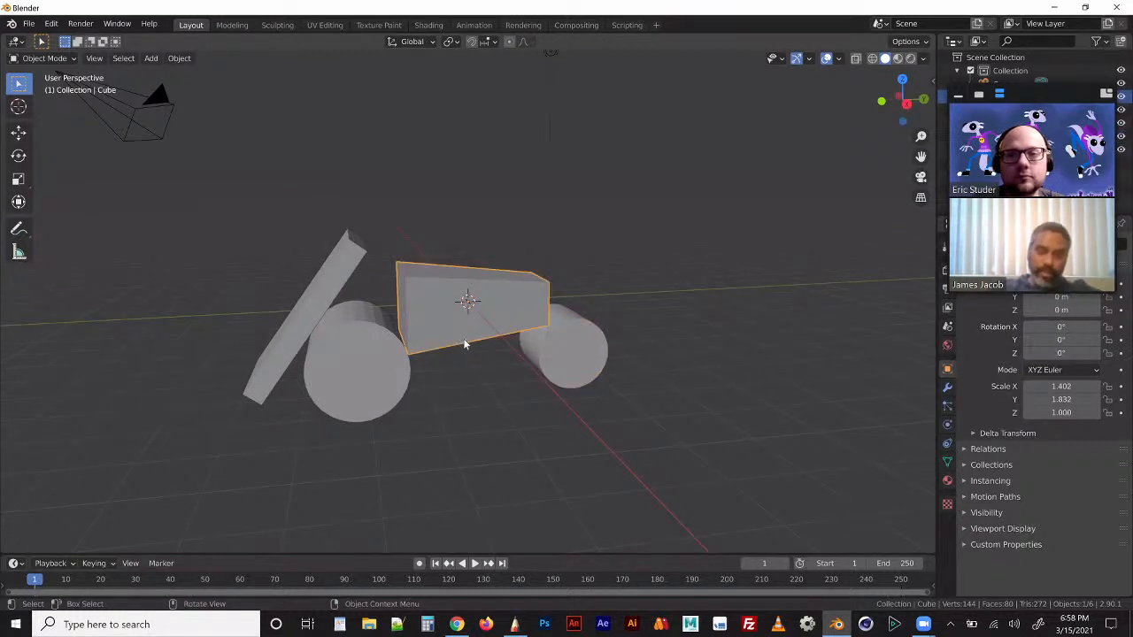
key("Tab")
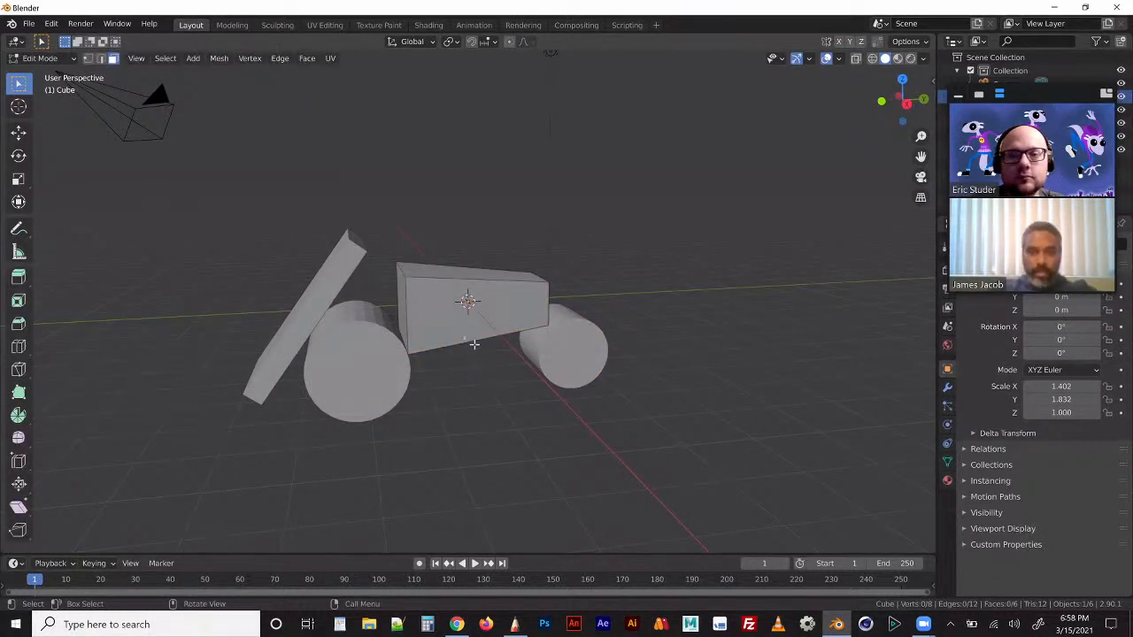
left_click(406, 298)
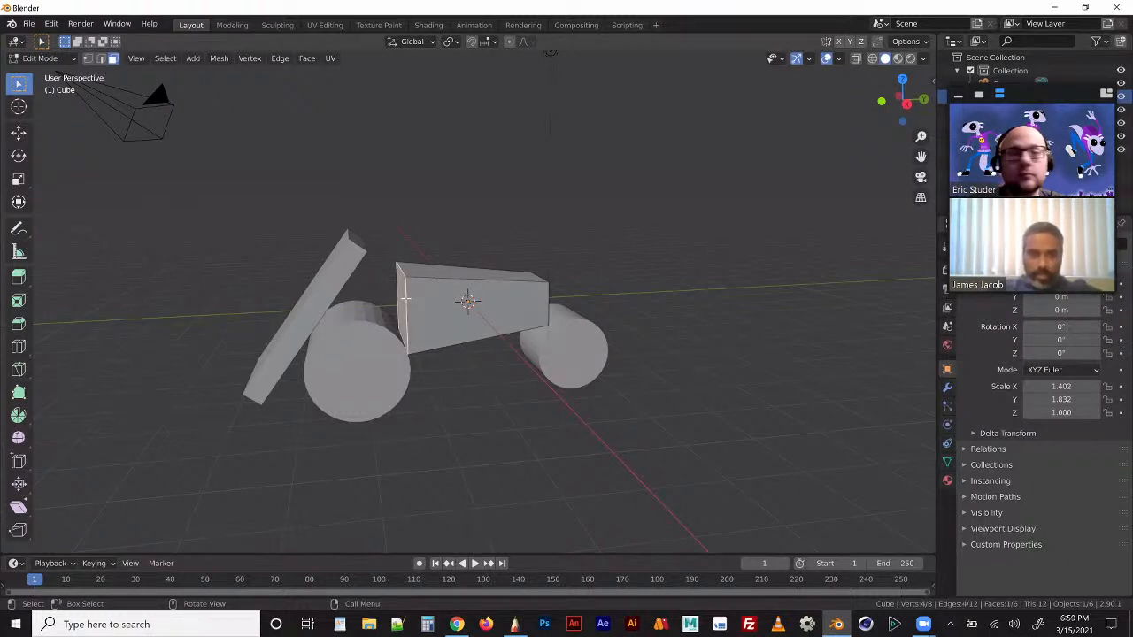
key("ctrl+r")
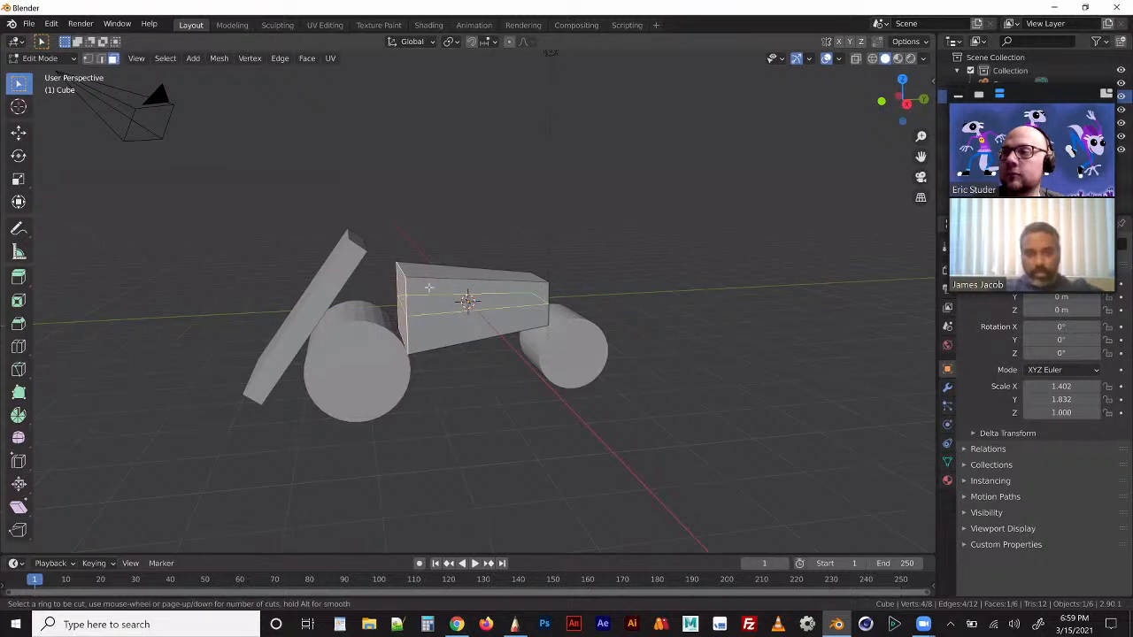
left_click(456, 266)
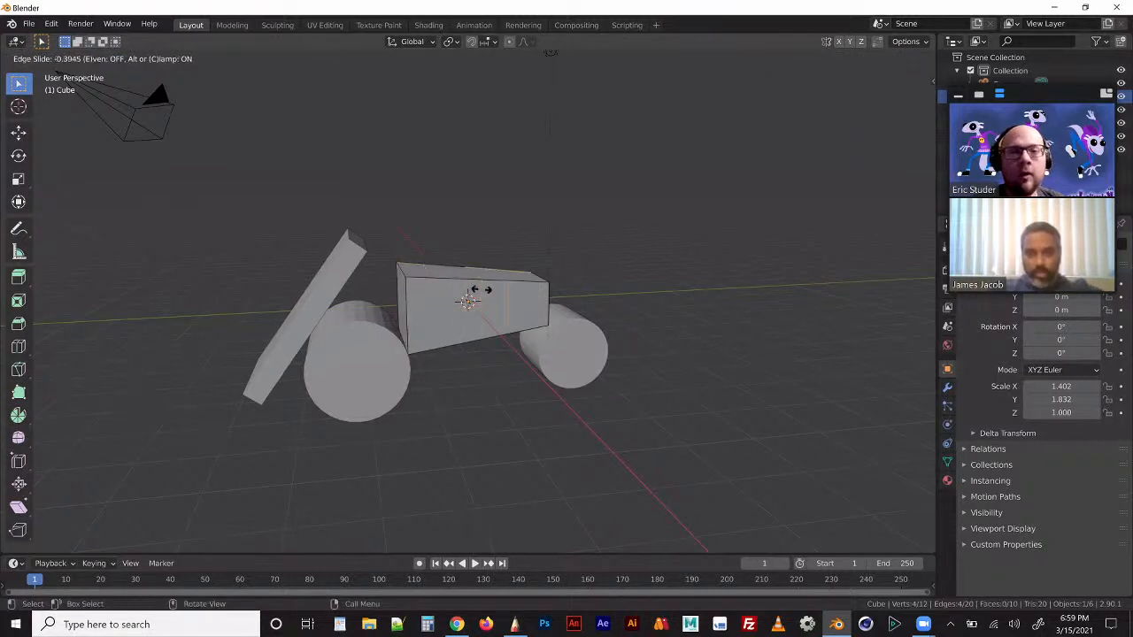
left_click(467, 290)
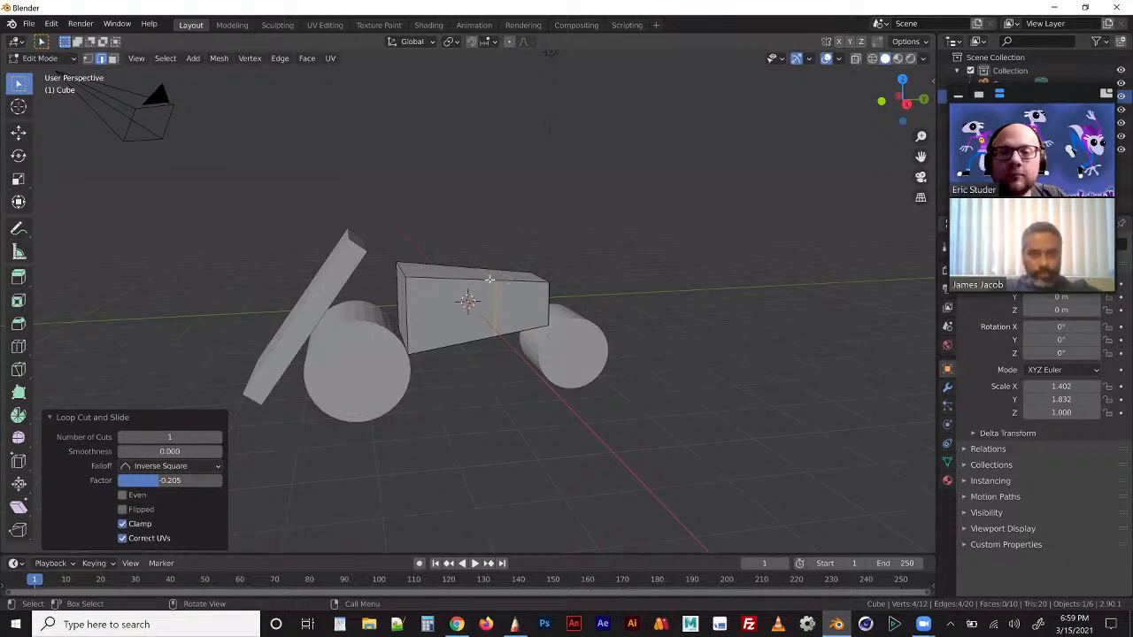
Step: Scale the vertices of the new edge loop uniformly to about 0.679 to pinch the box at its waist
left_click(87, 58)
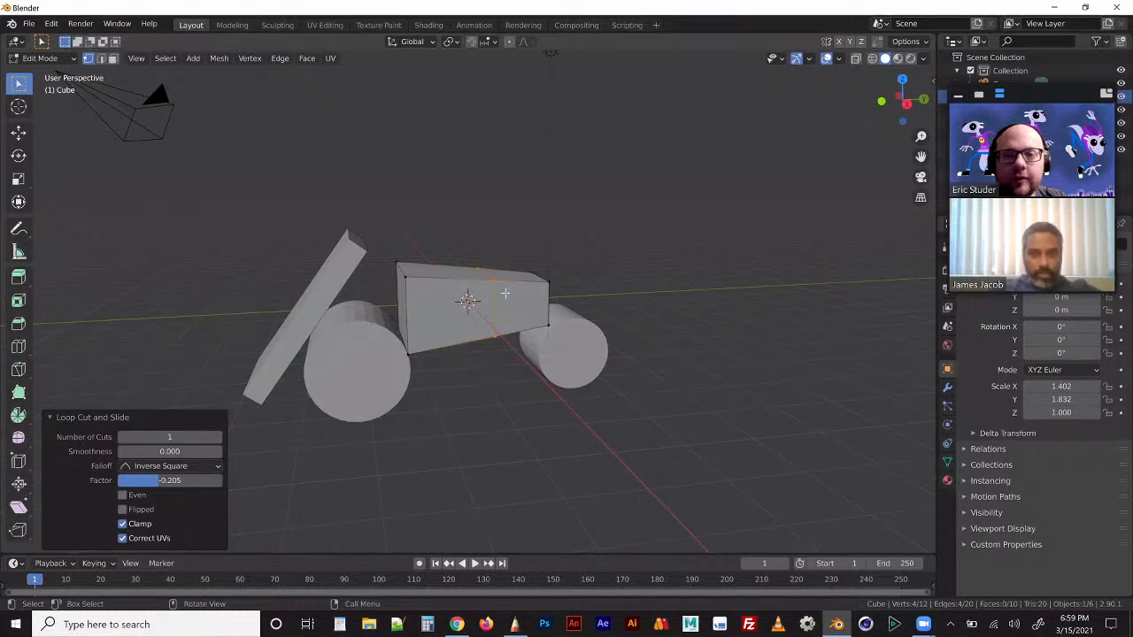
key("s")
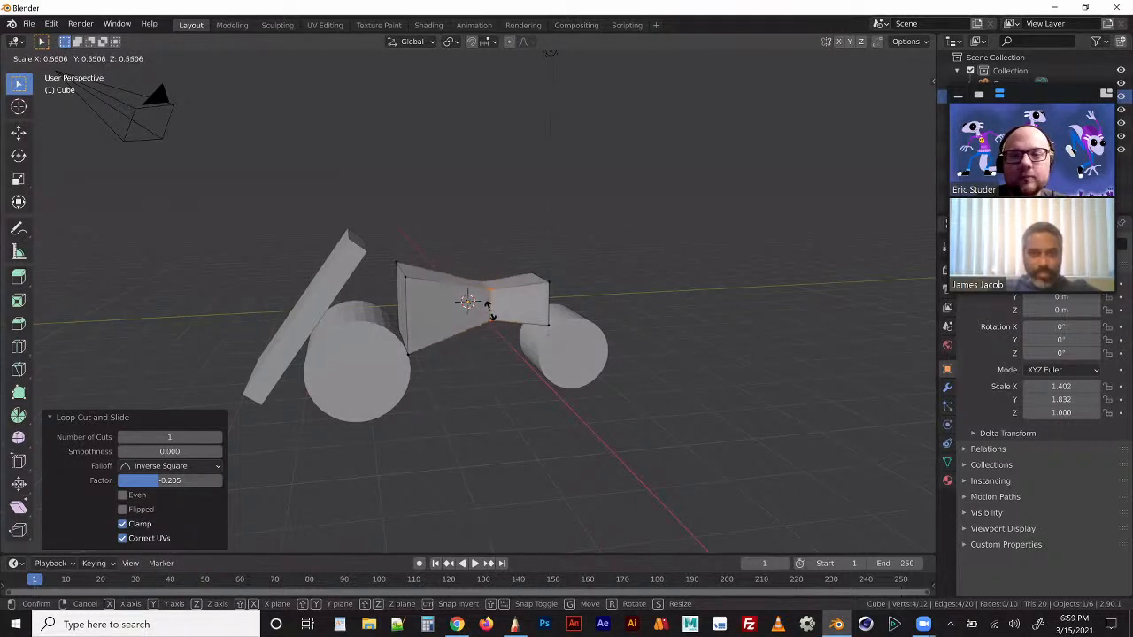
left_click(498, 345)
Step: Examine the pinched box with the slab and cylinders from several sides, compare it with the motorcycle sketch in Autodesk SketchBook, and clear the vertex selection
middle_click_drag(517, 372, 619, 580)
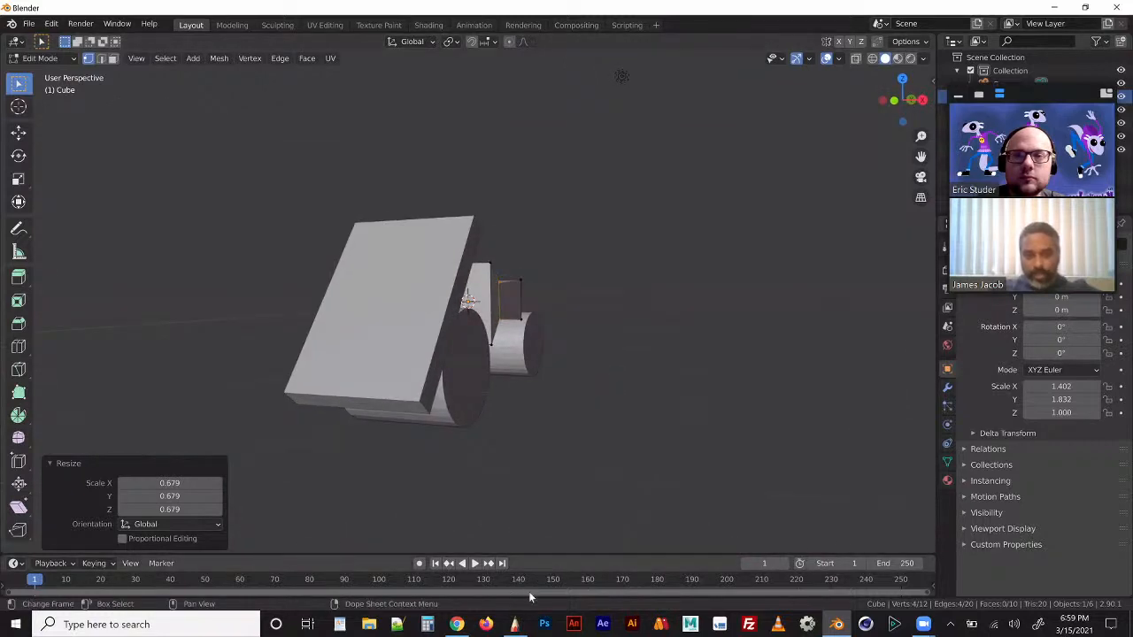
left_click(514, 623)
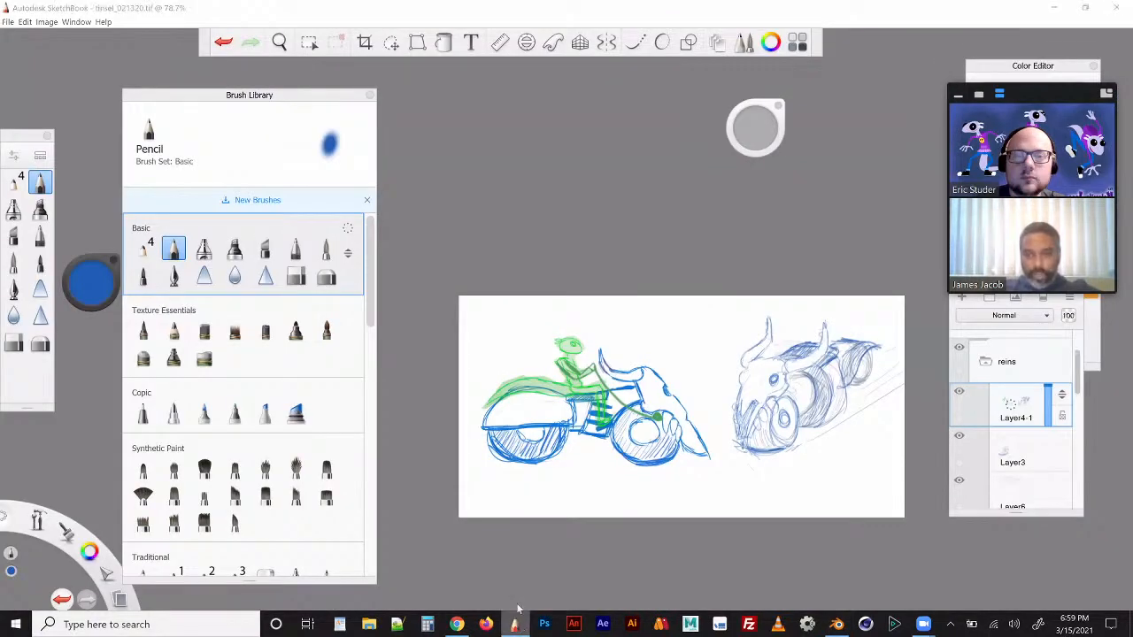
left_click(518, 611)
mouse_move(576, 430)
middle_mouse_down()
mouse_move(516, 440)
mouse_move(519, 456)
mouse_move(422, 425)
mouse_move(593, 434)
mouse_move(568, 451)
middle_mouse_up()
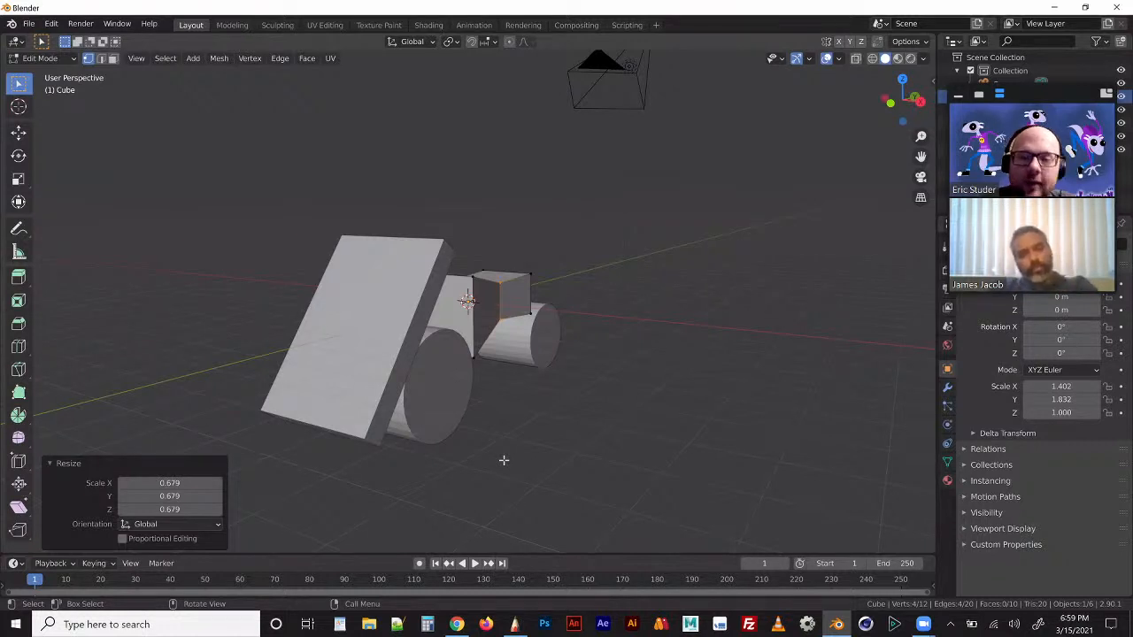
middle_click_drag(513, 466, 636, 460)
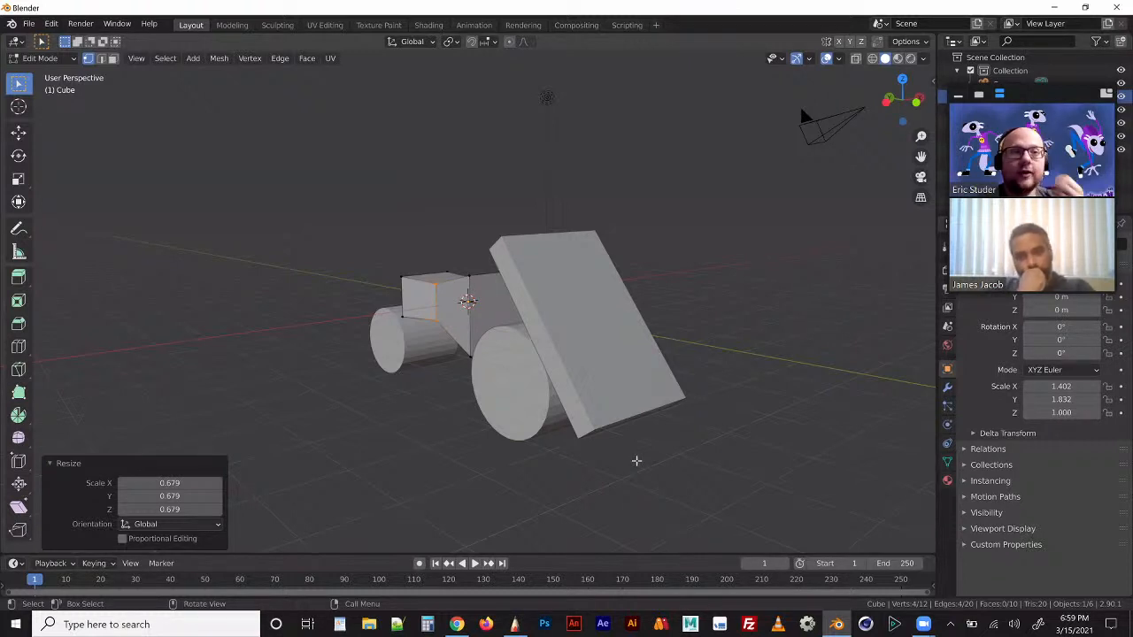
middle_click_drag(748, 476, 619, 474)
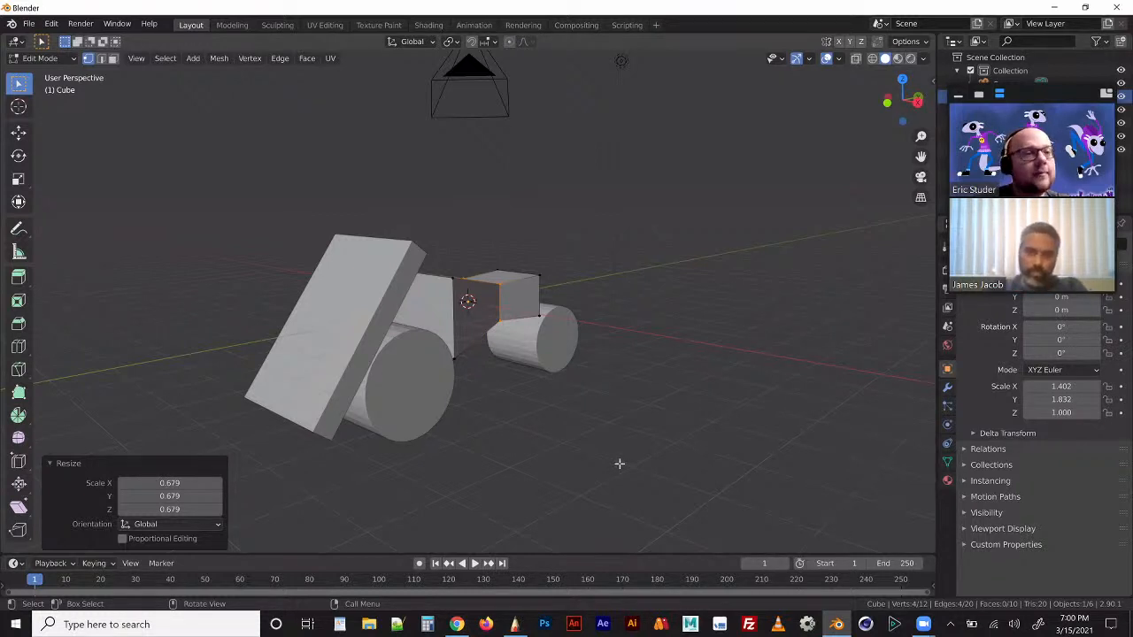
key("alt+a")
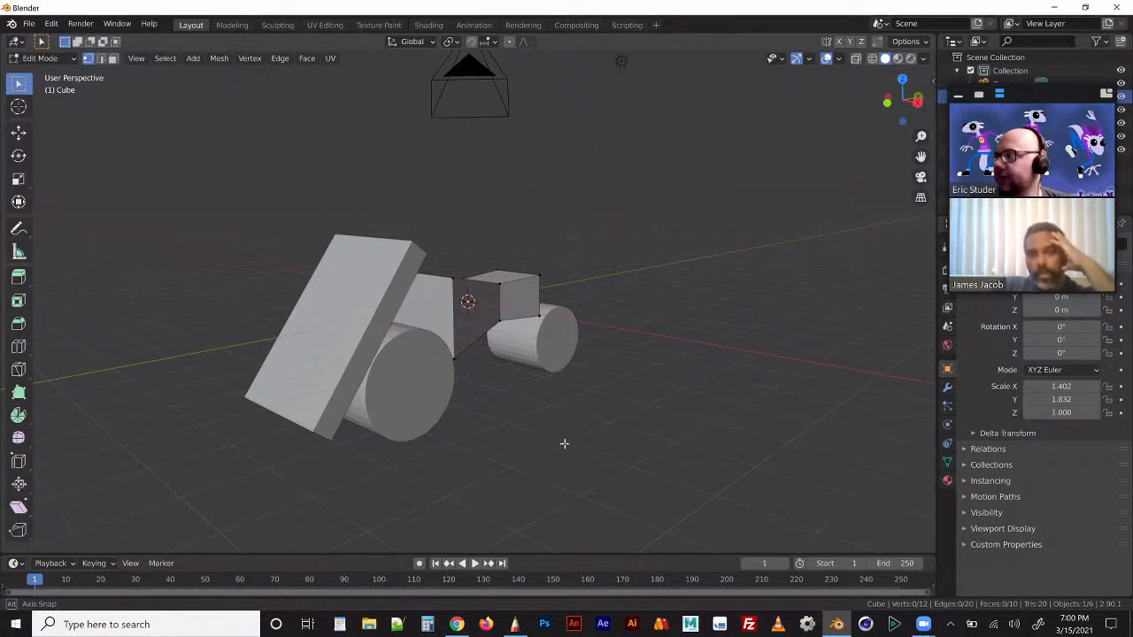
middle_click_drag(564, 443, 516, 437)
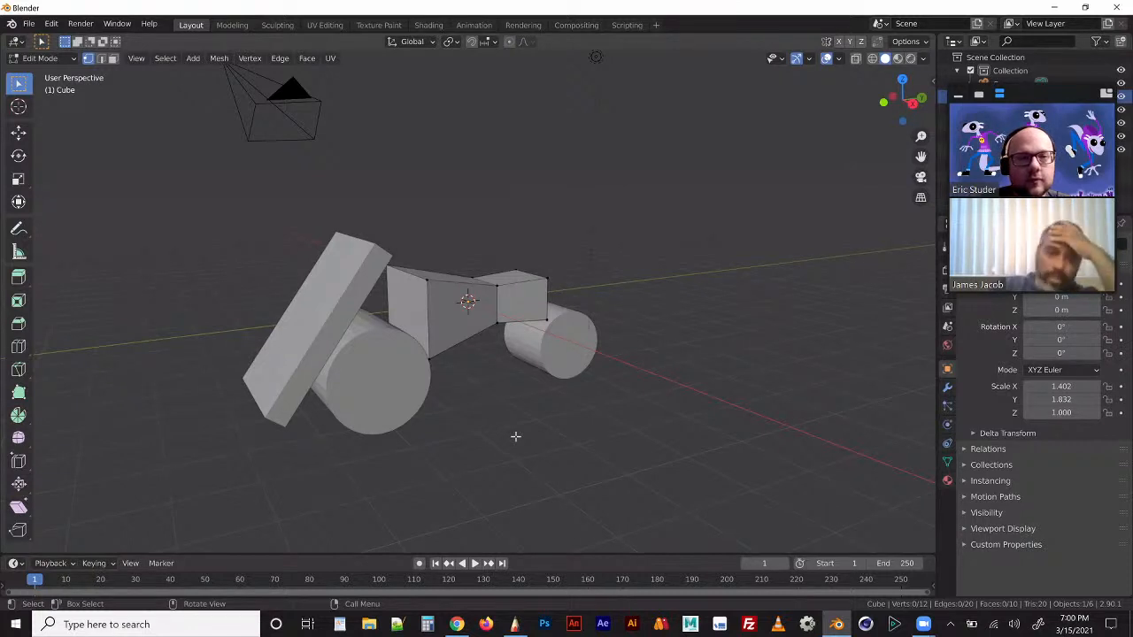
mouse_move(514, 459)
middle_mouse_down()
mouse_move(561, 455)
mouse_move(563, 445)
mouse_move(531, 437)
mouse_move(463, 453)
mouse_move(521, 469)
mouse_move(552, 459)
mouse_move(550, 441)
mouse_move(466, 470)
mouse_move(425, 425)
mouse_move(513, 460)
middle_mouse_up()
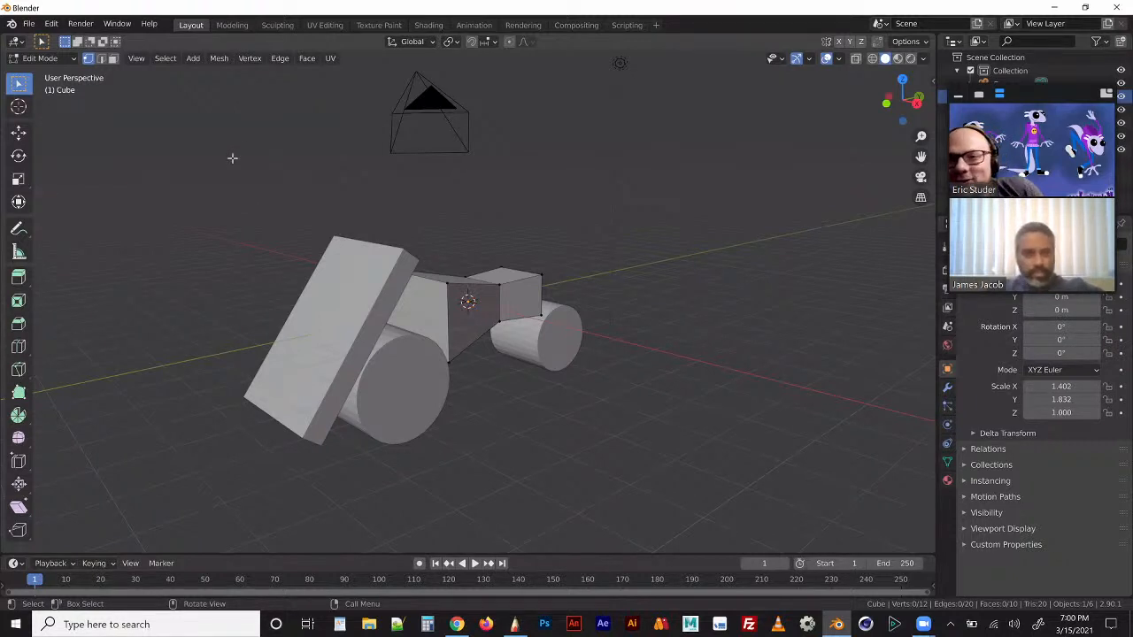
Step: Leave edit mode and select the slab, pinched box and both cylinders together, excluding the camera and light
key("Tab")
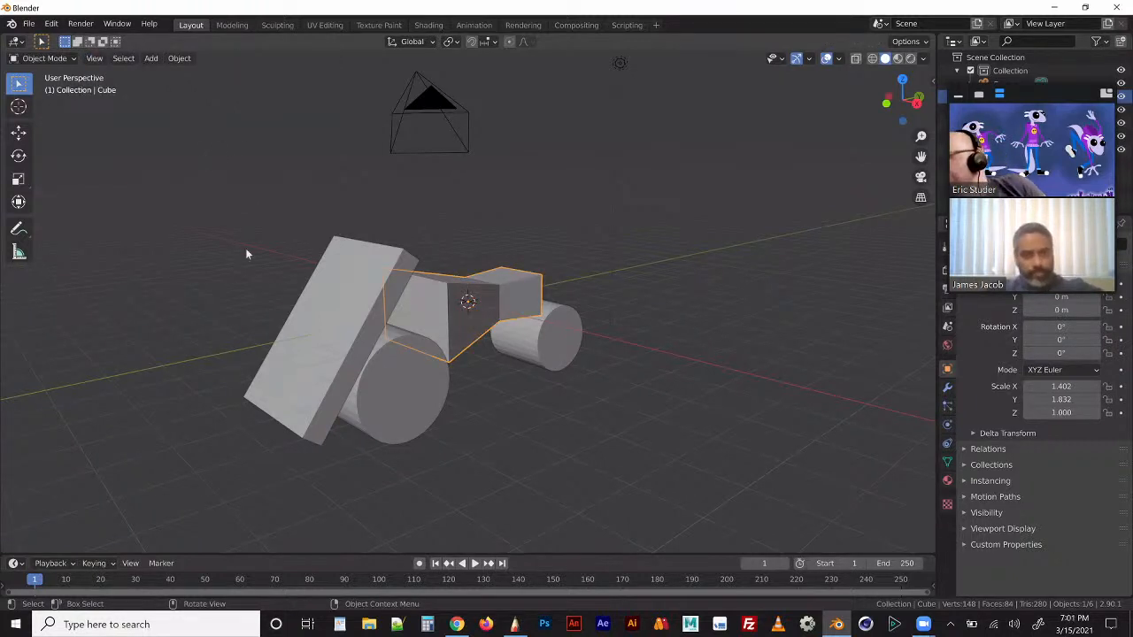
left_click_drag(197, 151, 682, 538)
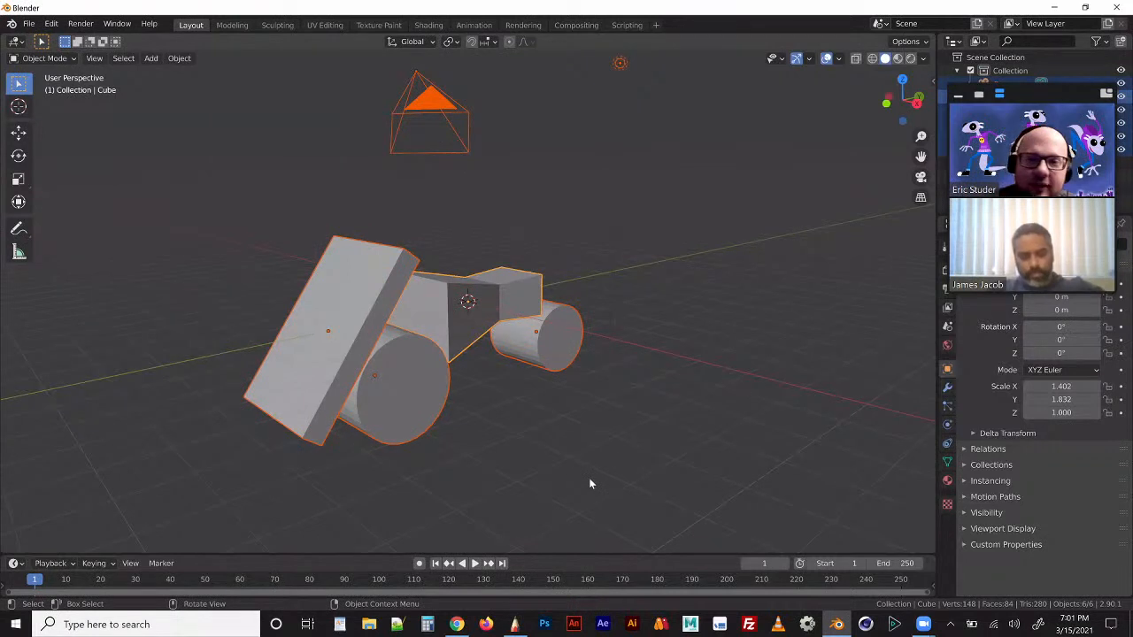
left_click(446, 111, "shift")
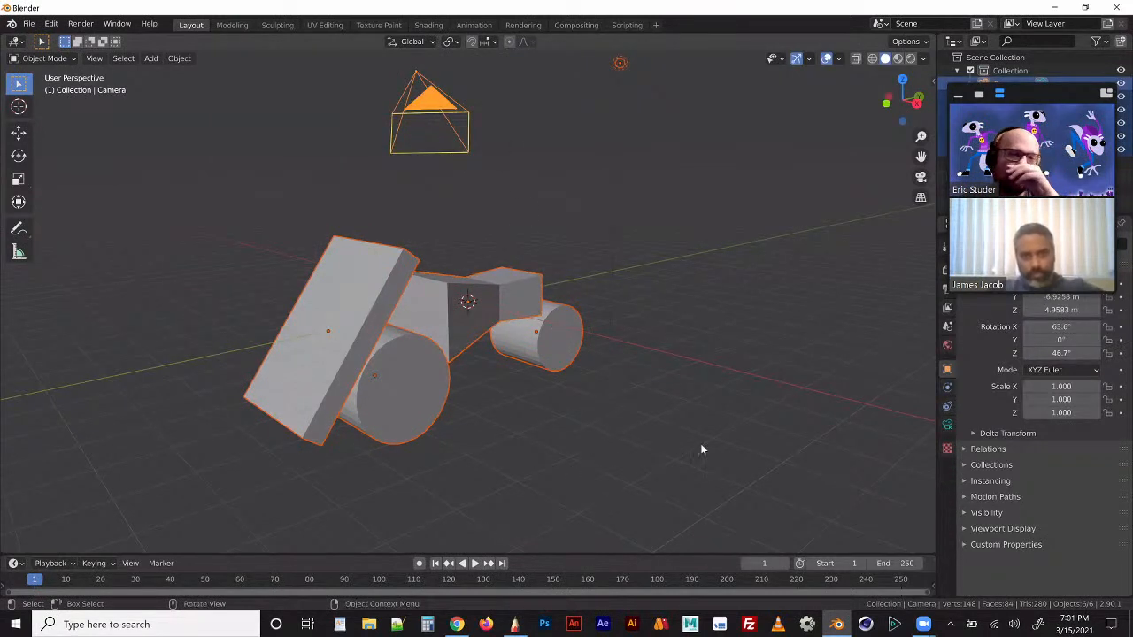
left_click(457, 108, "shift")
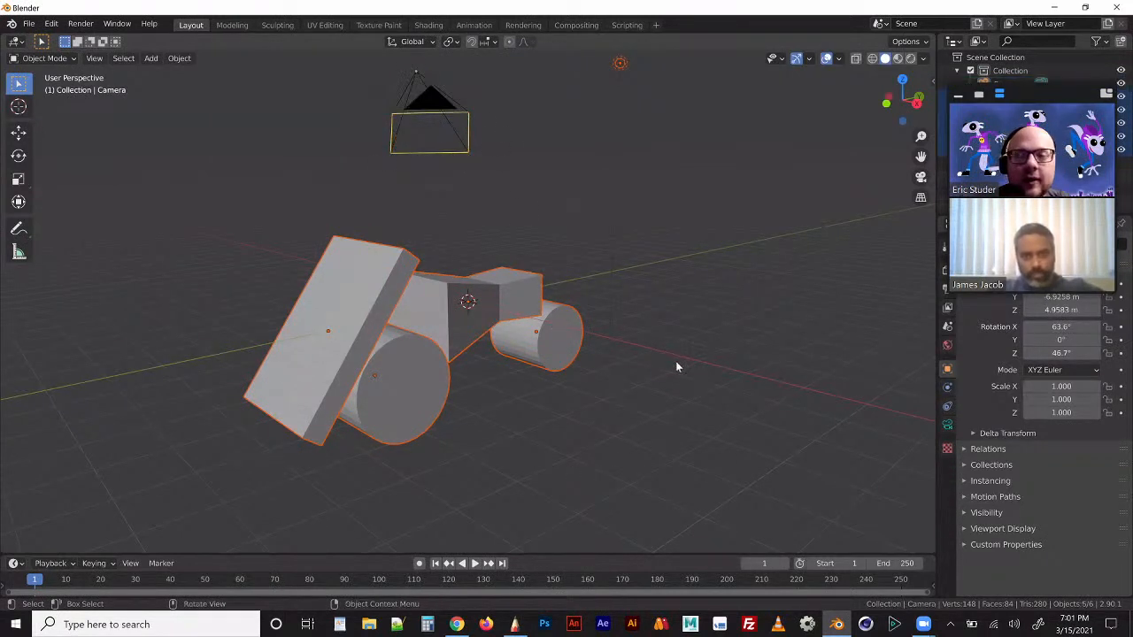
left_click(618, 240)
left_click_drag(213, 223, 592, 470)
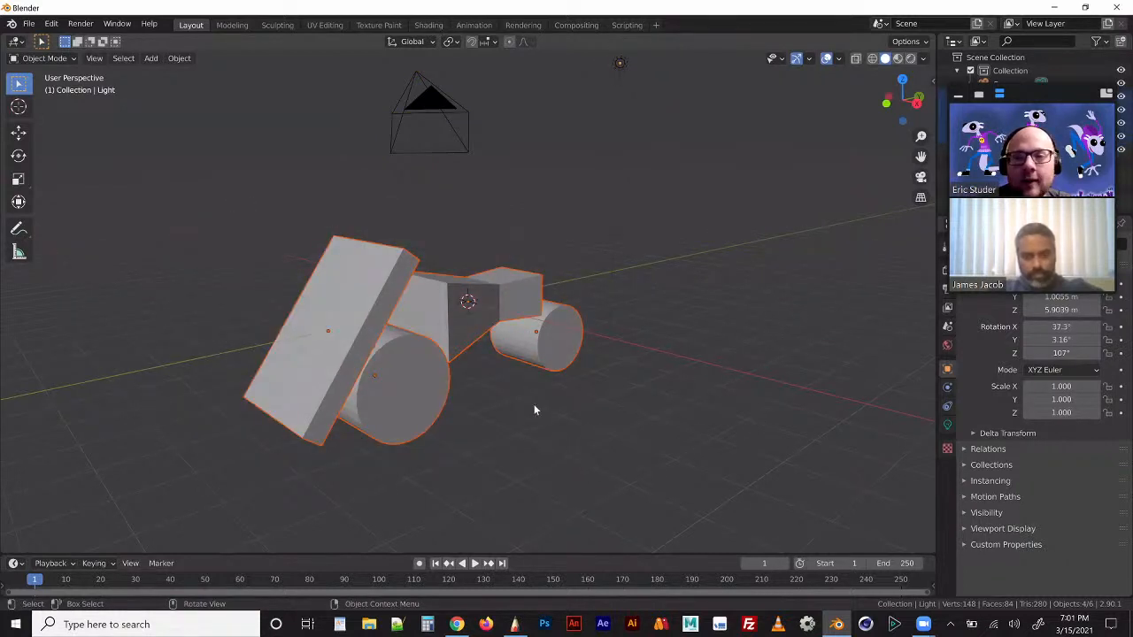
Step: Try lowering the selected slab, box and cylinders by about 0.31 m along global Z, and undo the move
key("g")
key("z")
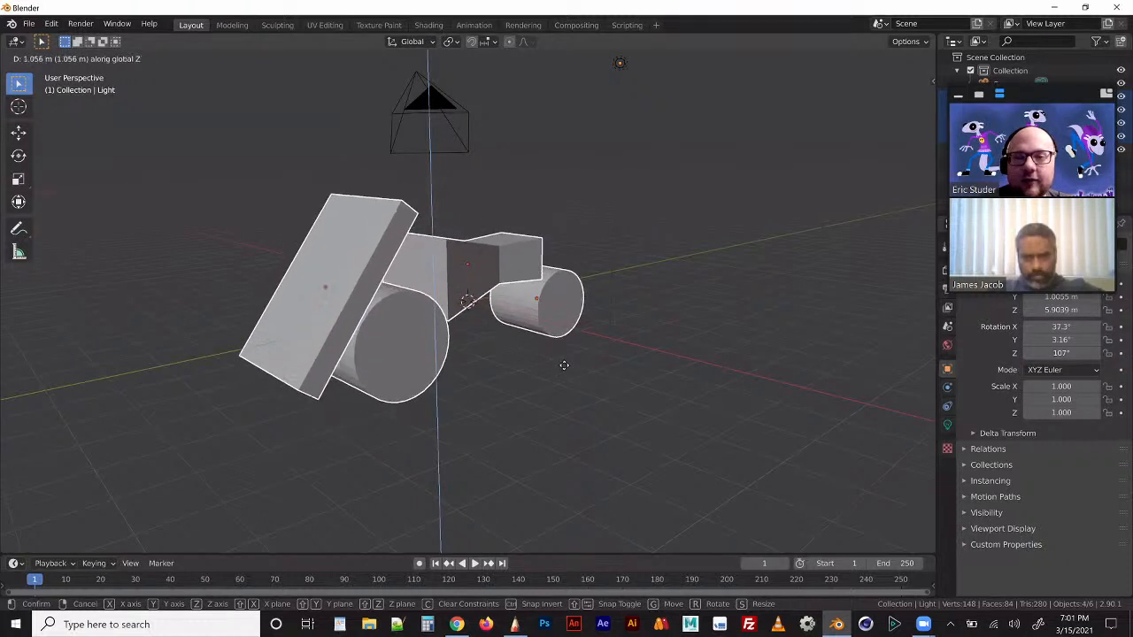
left_click(599, 412)
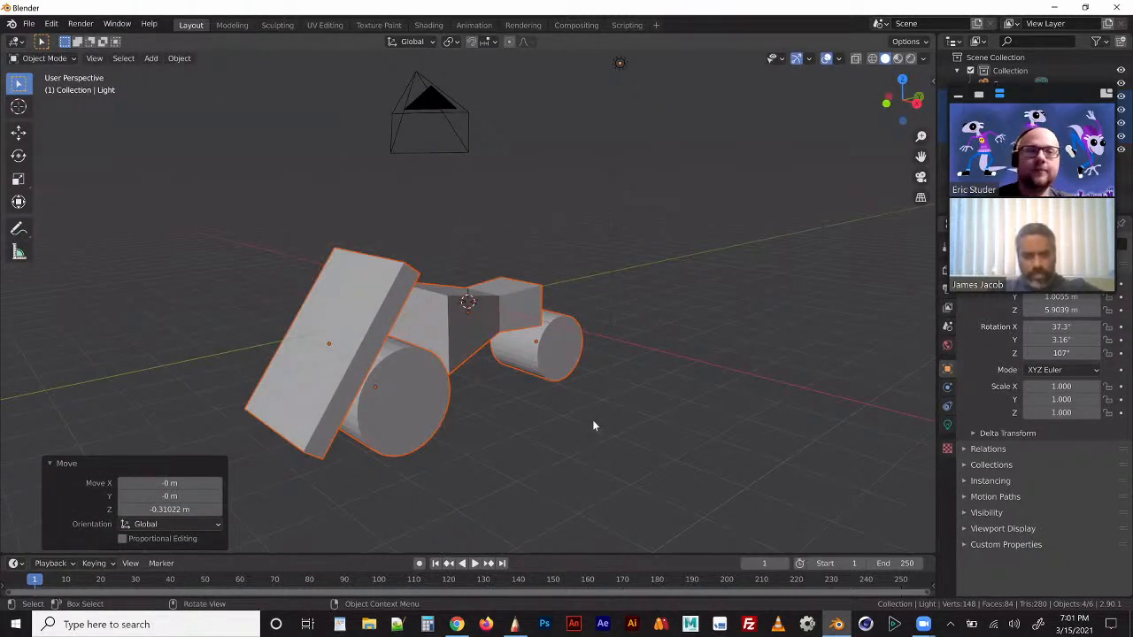
key("ctrl+z")
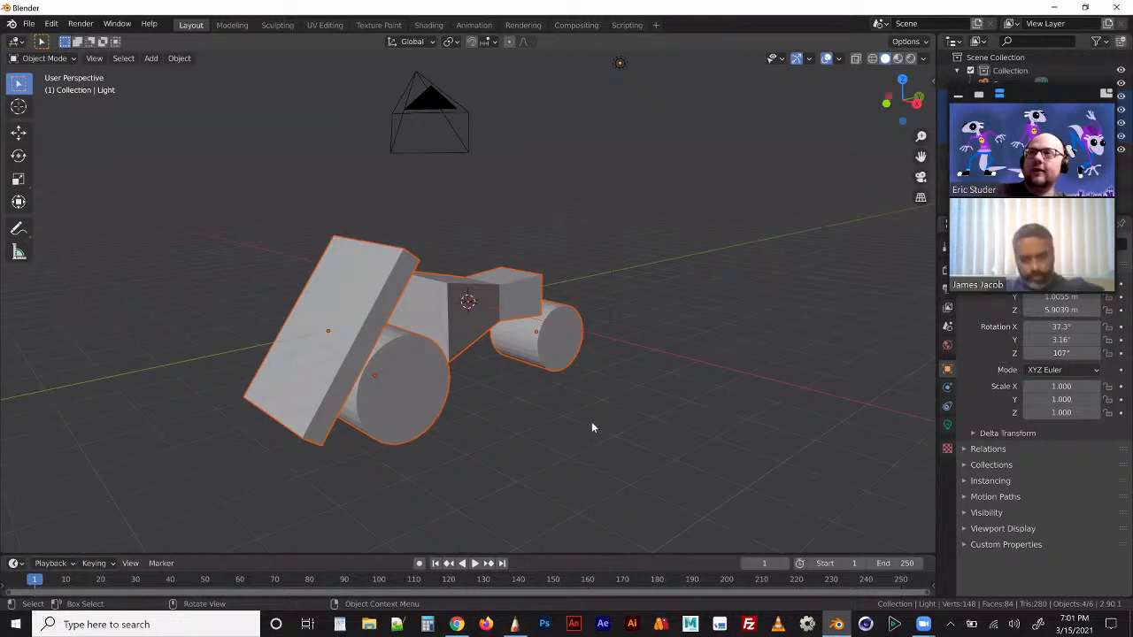
Step: Raise the slab, pinched box and both cylinders together along global Z
key("g")
key("z")
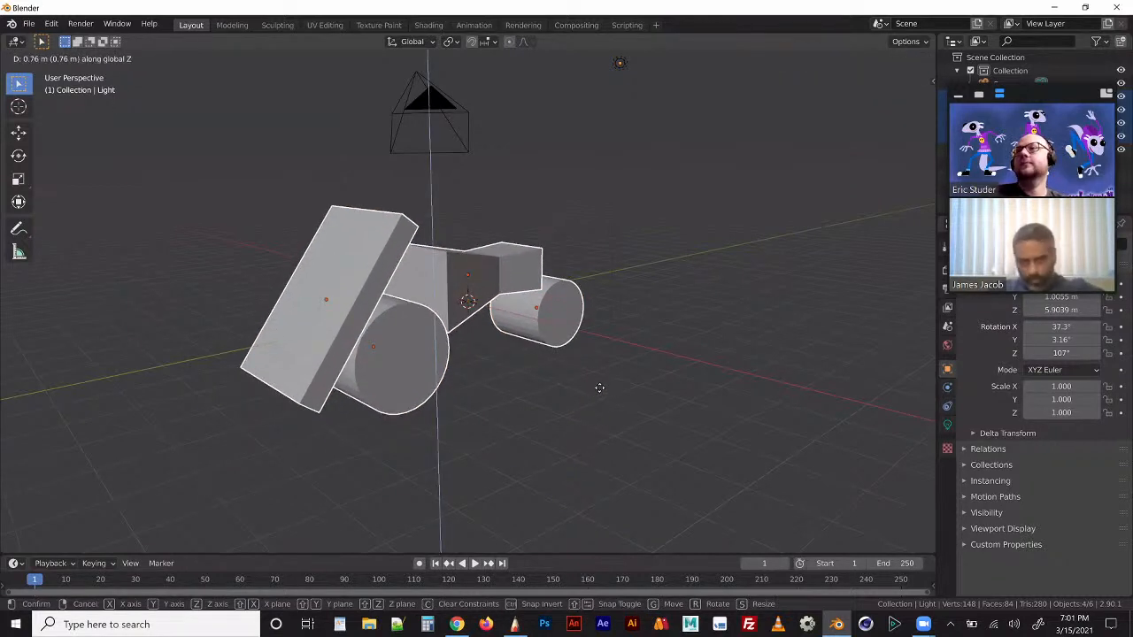